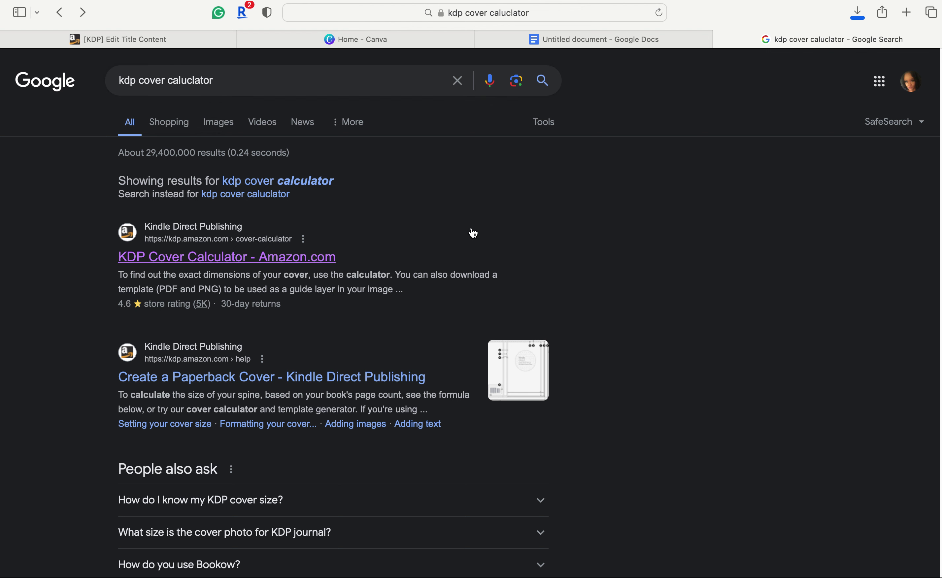
# Step: Open the KDP Cover Calculator and choose Paperback, Black & white interior, and White paper
pyautogui.click(273, 268)
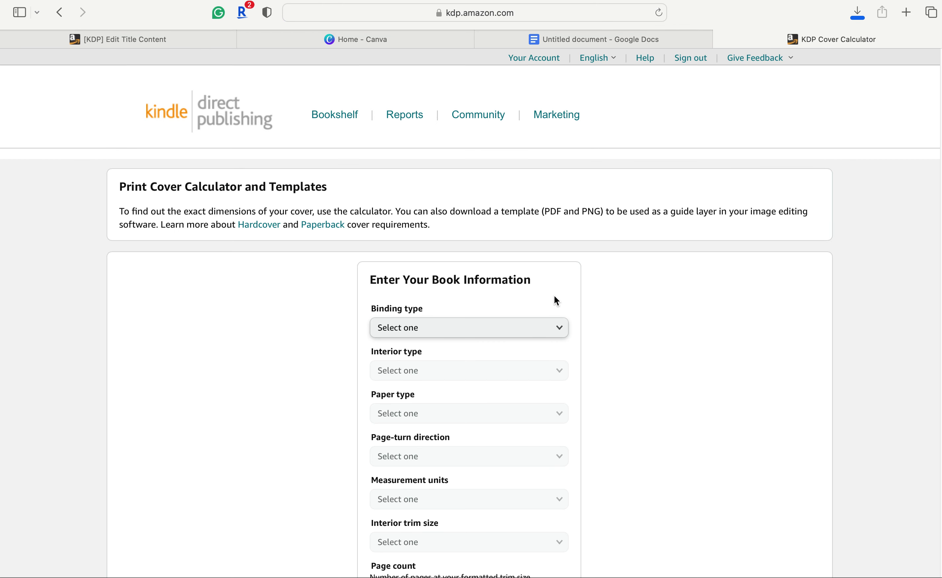
pyautogui.scroll(-3, 754, 386)
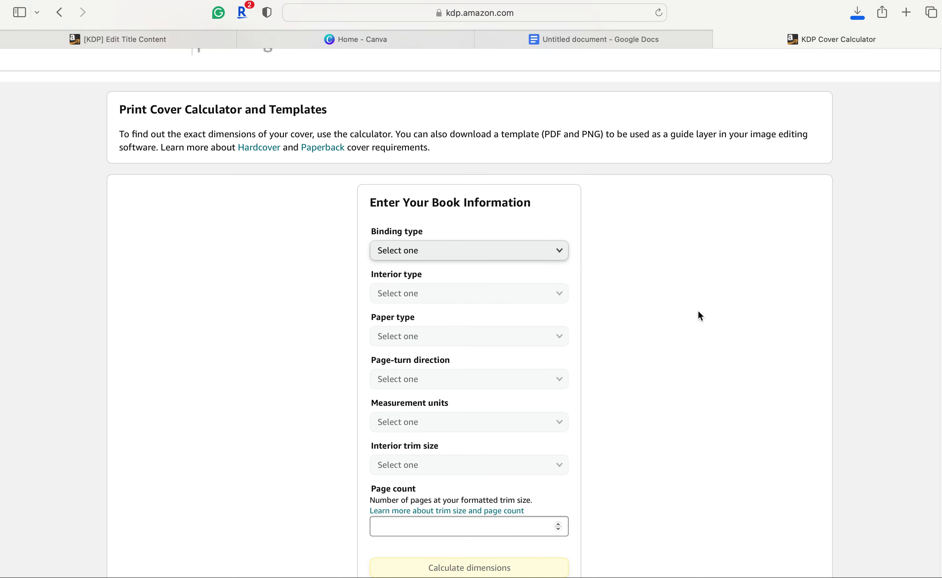
pyautogui.scroll(-1, 699, 311)
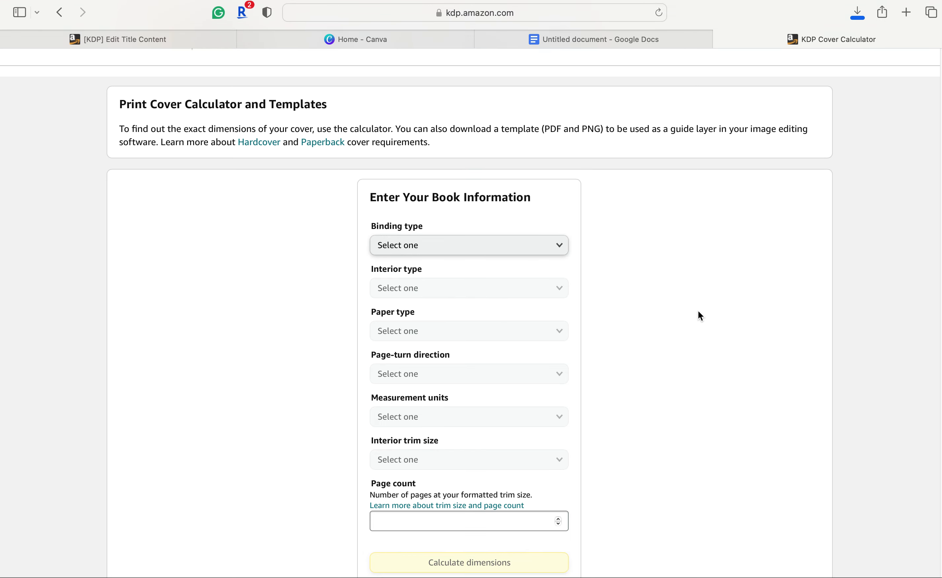
pyautogui.click(546, 250)
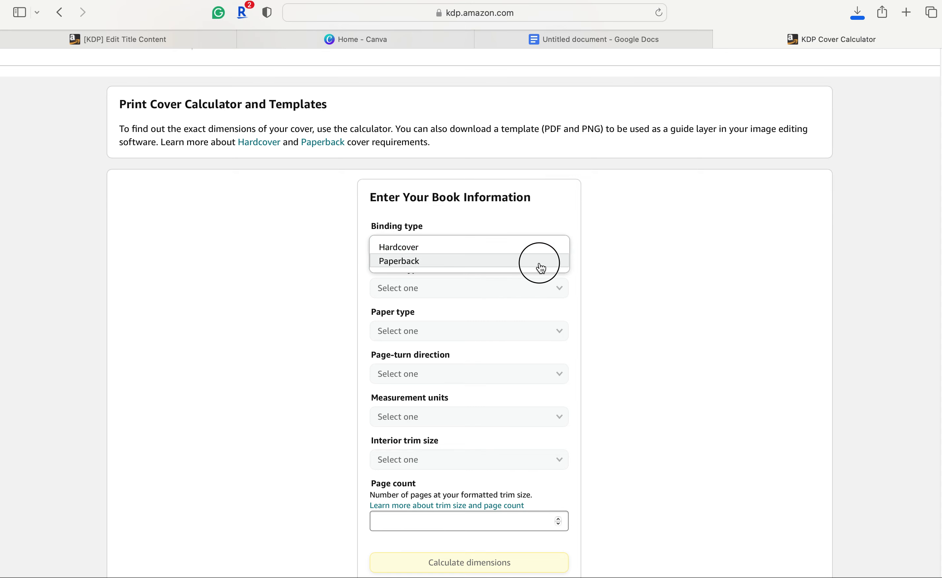
pyautogui.click(542, 262)
pyautogui.scroll(-1, 612, 368)
pyautogui.click(519, 278)
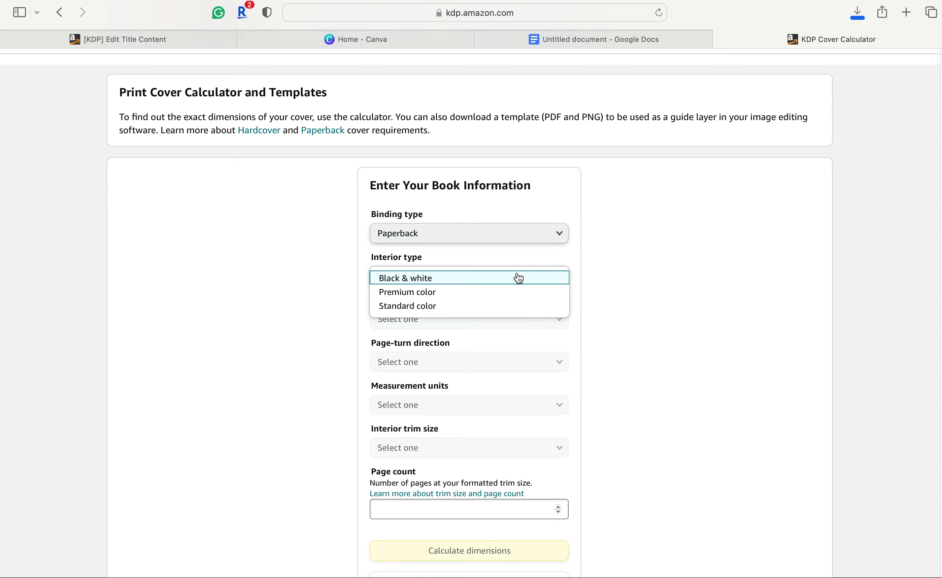
pyautogui.click(517, 277)
pyautogui.scroll(-1, 632, 354)
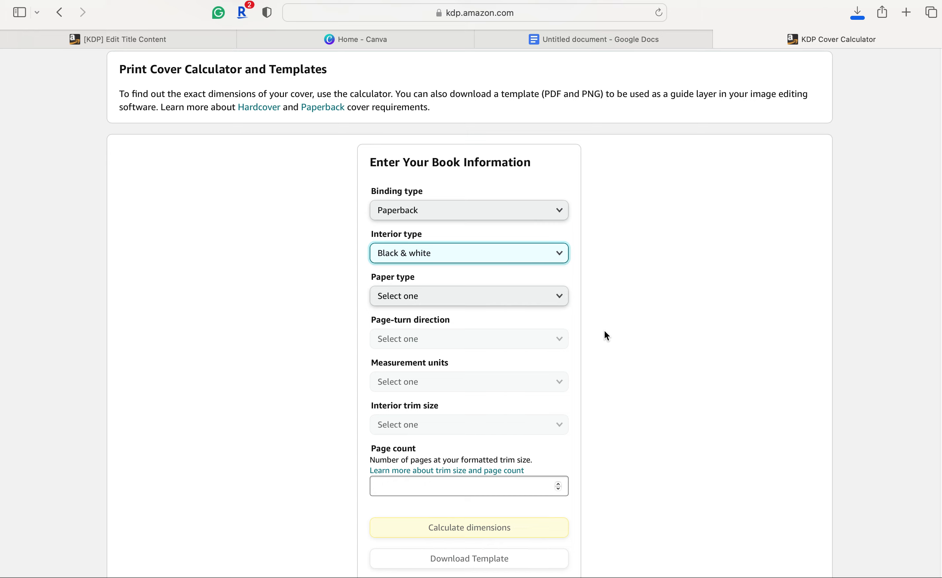
pyautogui.click(534, 305)
pyautogui.click(530, 312)
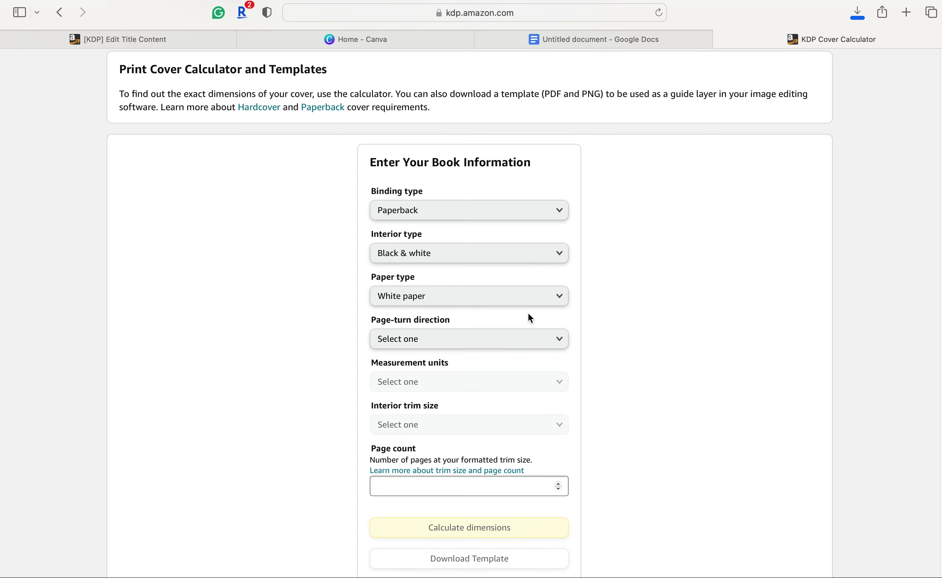
# Step: Set Left to Right page turn, Inches, 6 x 9 in trim size, and 75 pages
pyautogui.scroll(-2, 611, 341)
pyautogui.click(522, 296)
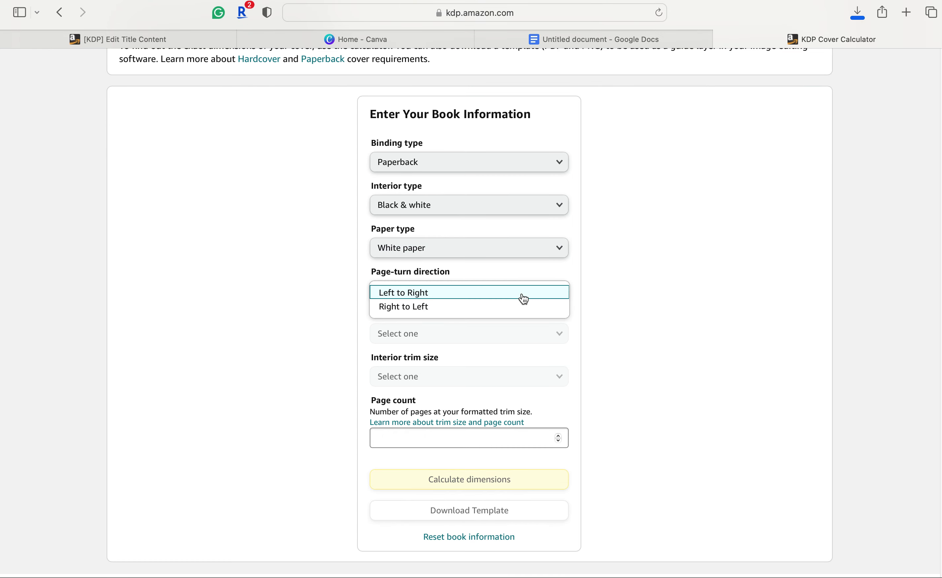
pyautogui.click(522, 298)
pyautogui.scroll(-2, 690, 354)
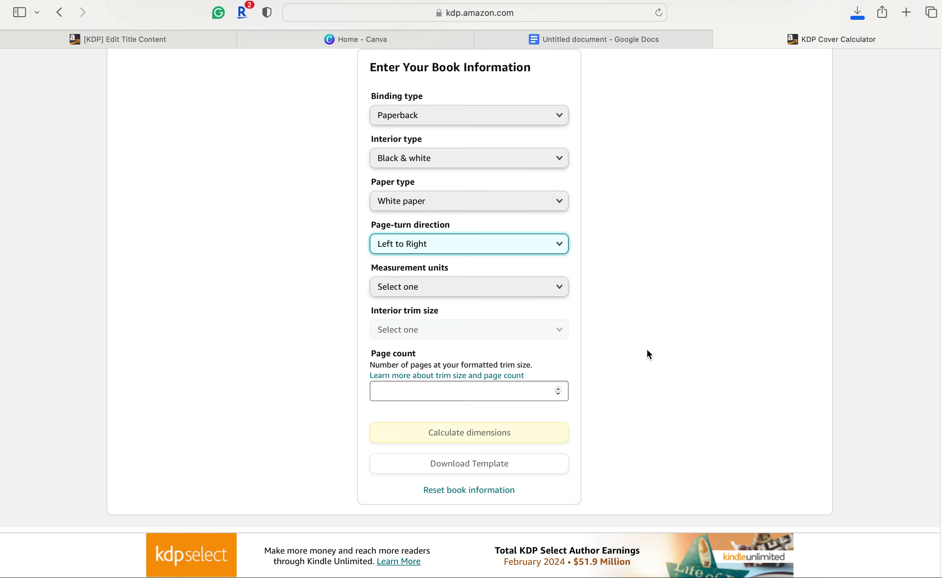
pyautogui.click(538, 298)
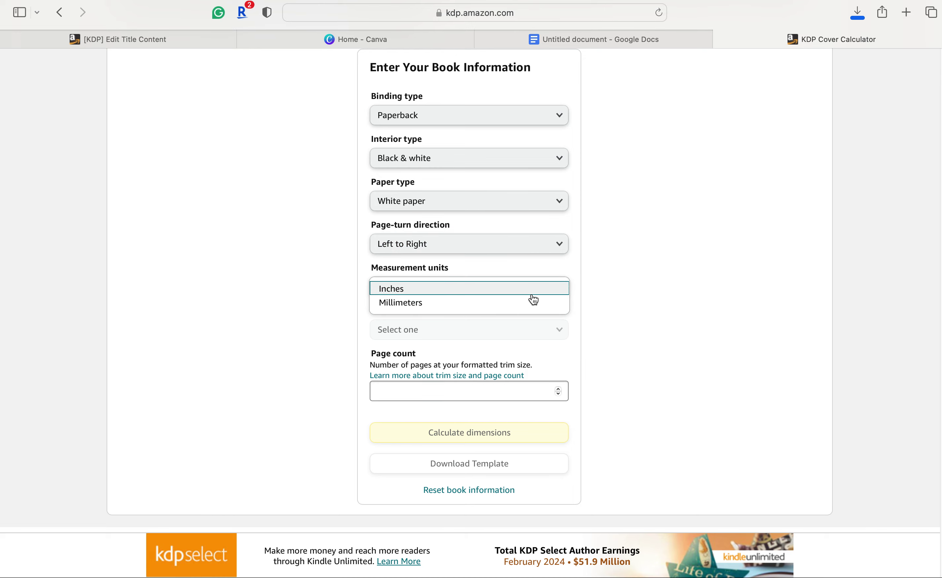
pyautogui.click(533, 294)
pyautogui.scroll(-1, 588, 340)
pyautogui.click(520, 316)
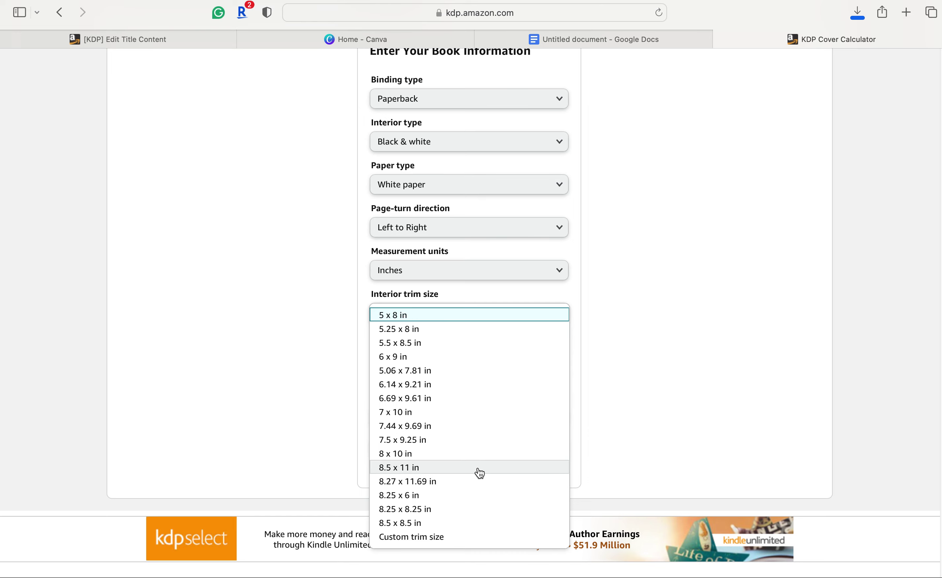
pyautogui.click(452, 366)
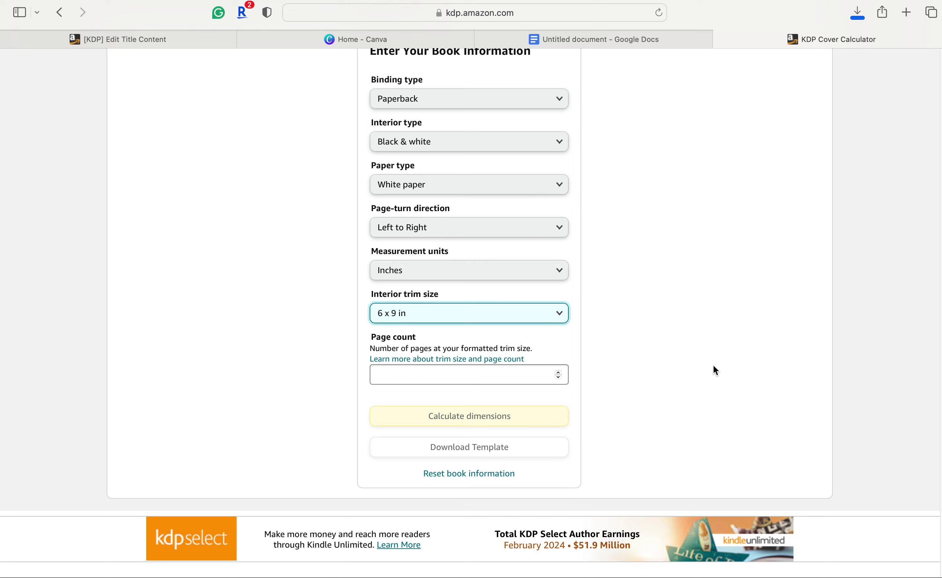
pyautogui.click(460, 379)
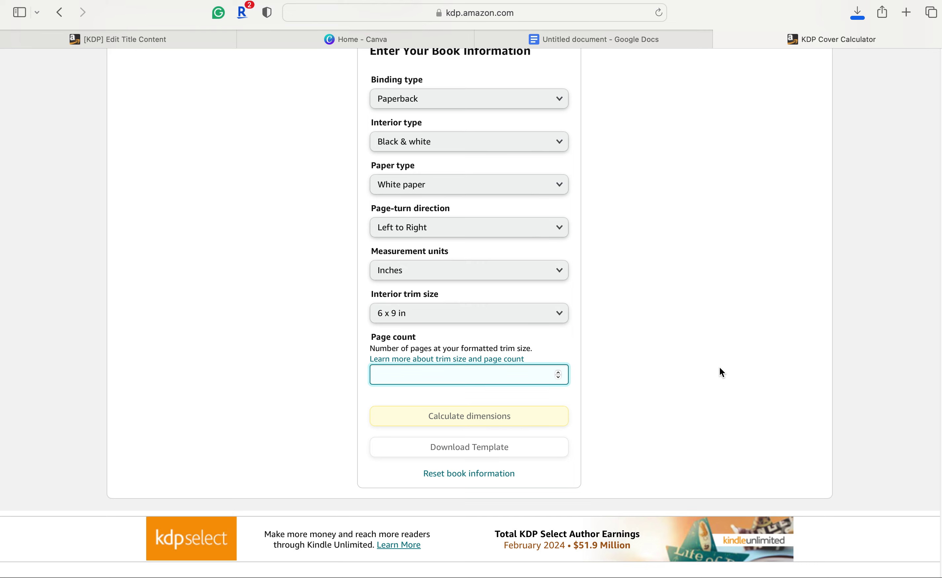
pyautogui.click(658, 412)
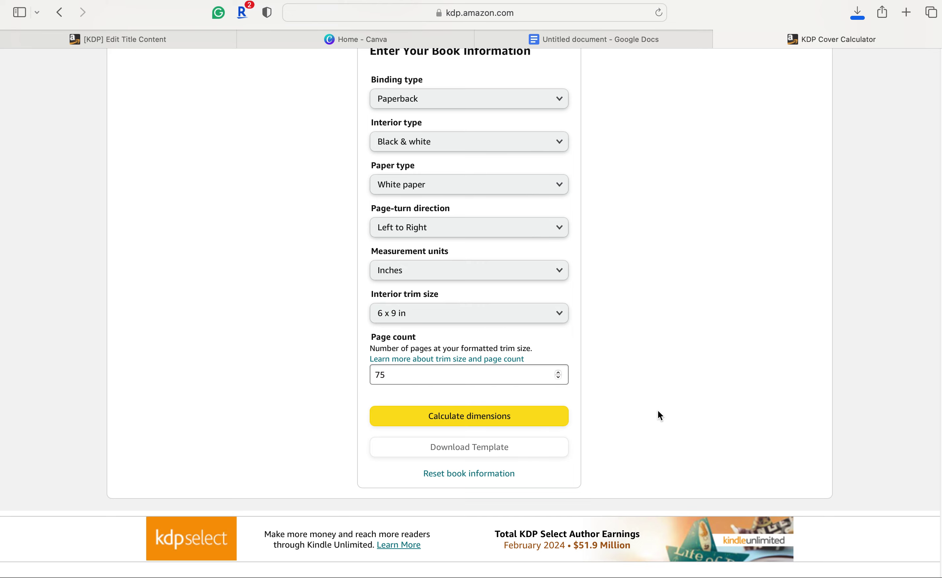
# Step: Calculate the cover dimensions and download the KDP cover template
pyautogui.click(470, 420)
pyautogui.scroll(2, 553, 408)
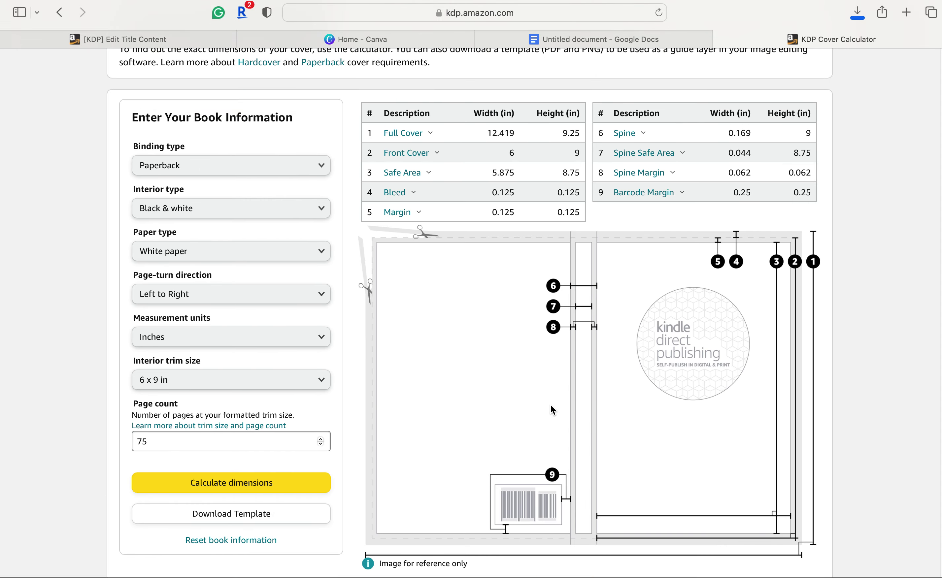
pyautogui.scroll(1, 433, 415)
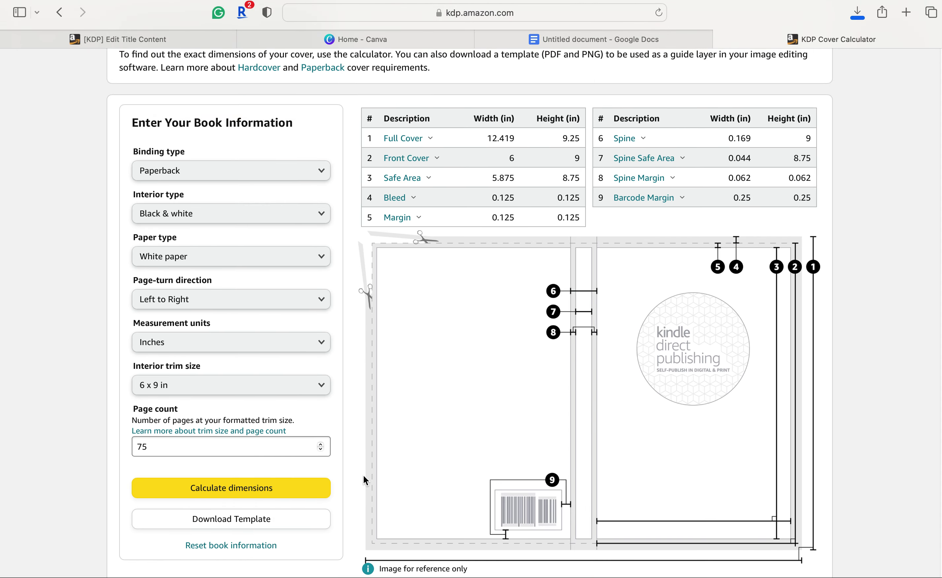
pyautogui.scroll(-1, 365, 504)
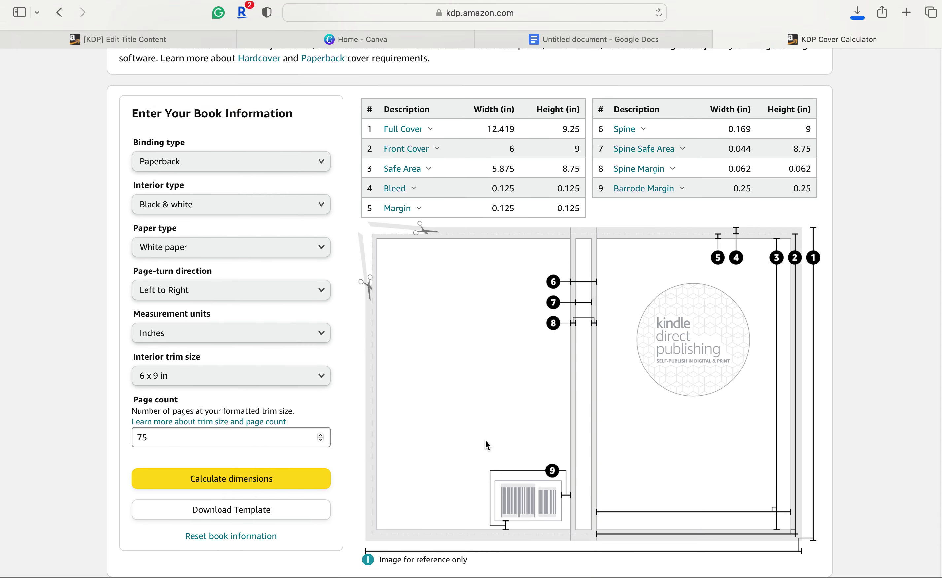
pyautogui.click(231, 516)
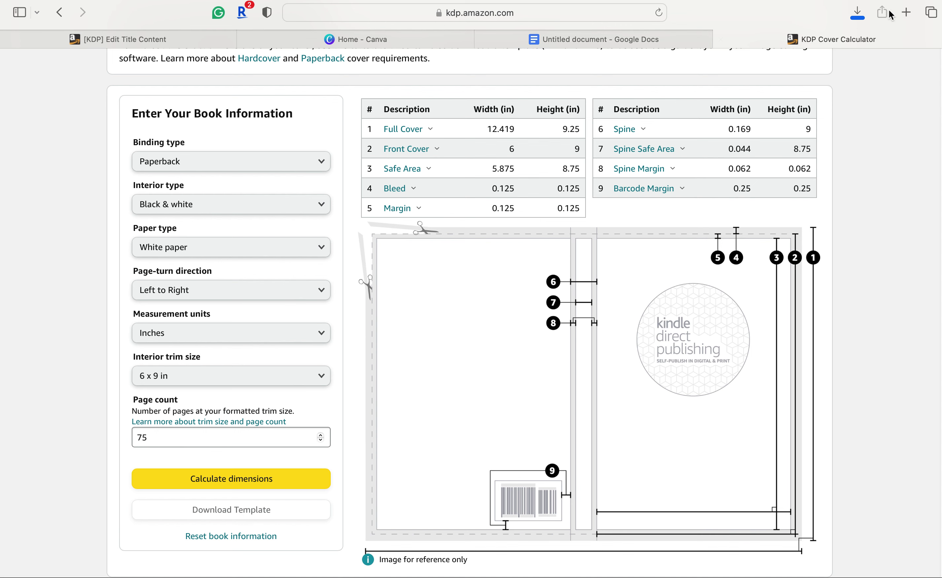
# Step: Copy the 12.419 in full cover width from the results table
pyautogui.scroll(2, 561, 307)
pyautogui.scroll(1, 561, 306)
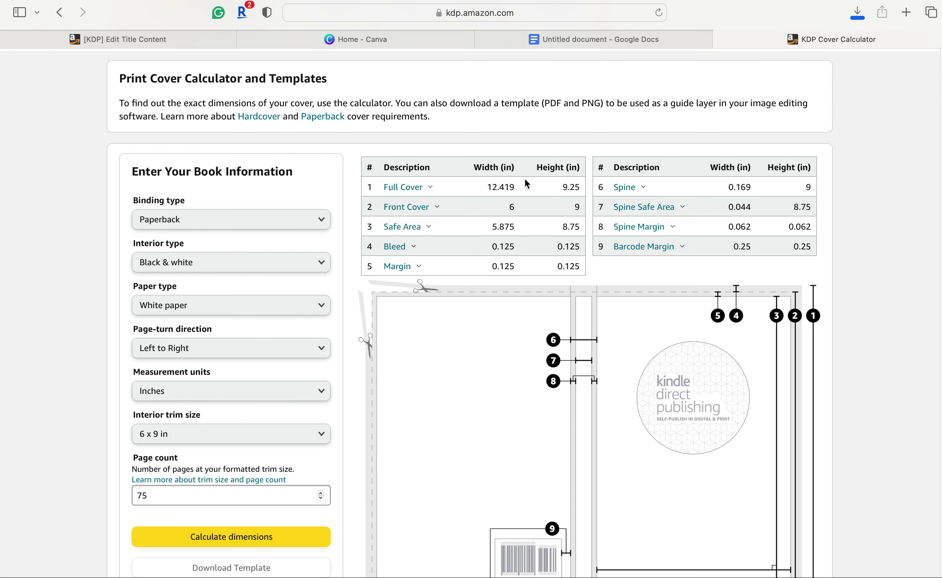
pyautogui.scroll(-2, 769, 438)
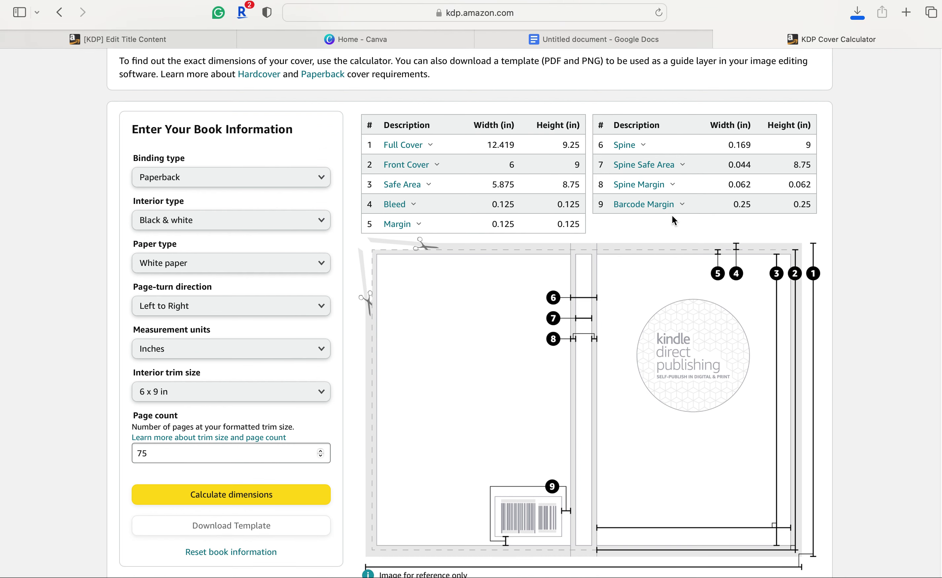
pyautogui.scroll(-1, 746, 383)
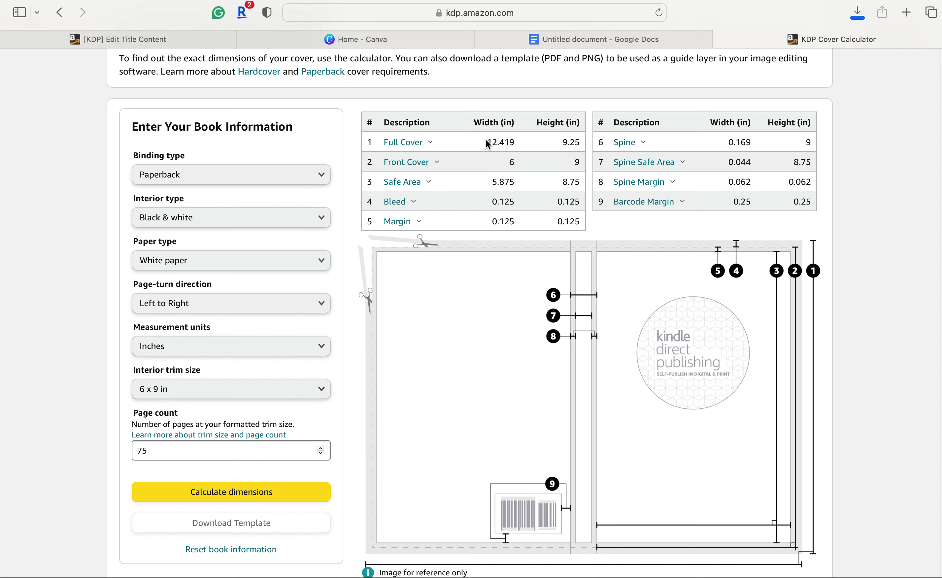
pyautogui.moveTo(487, 141); pyautogui.dragTo(518, 144)
pyautogui.click(415, 38)
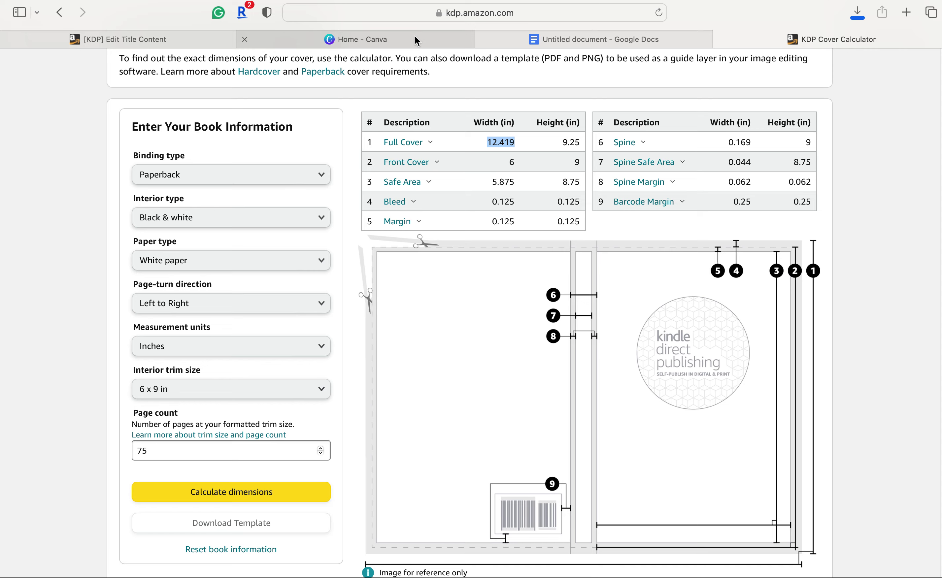
# Step: Start a custom-size Canva design in inches with a width of 12.419
pyautogui.click(415, 39)
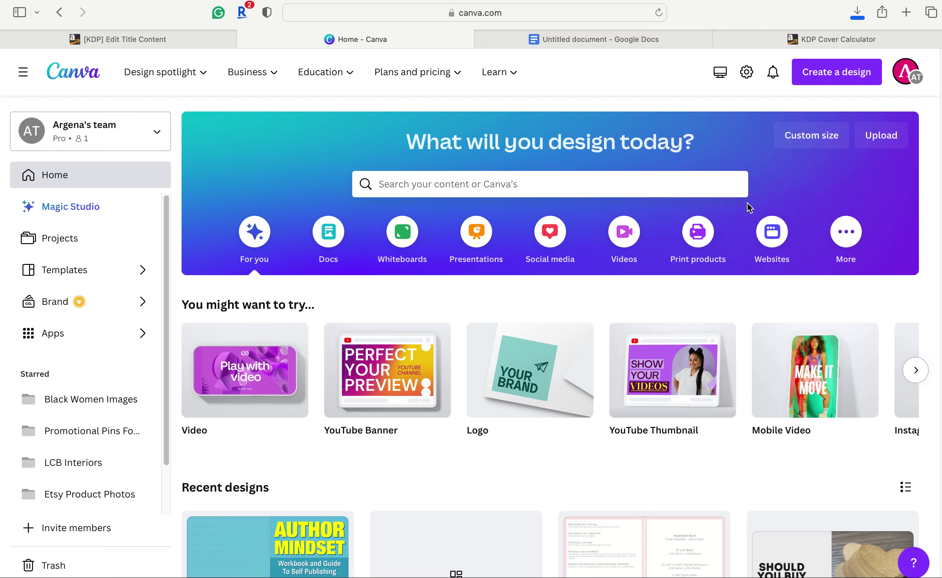
pyautogui.click(847, 76)
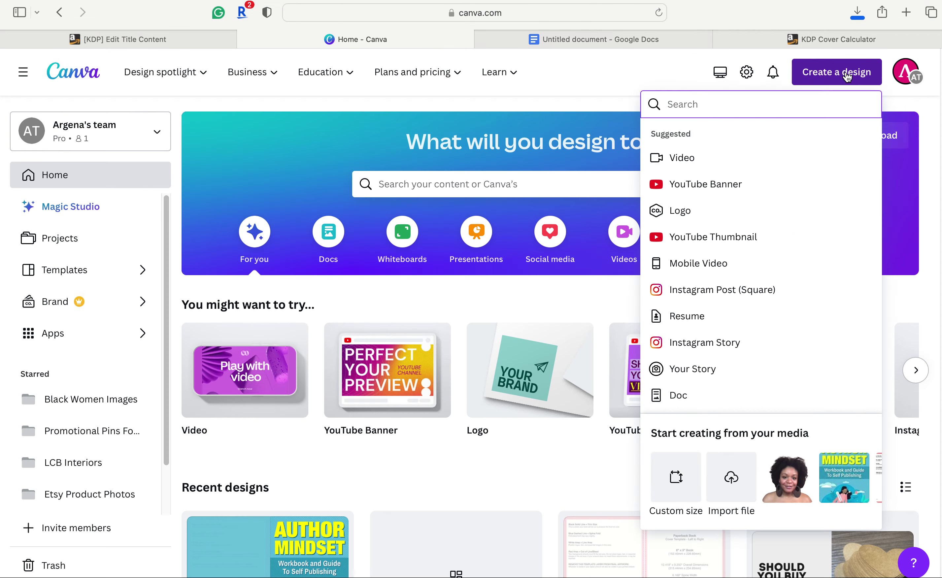
pyautogui.click(681, 485)
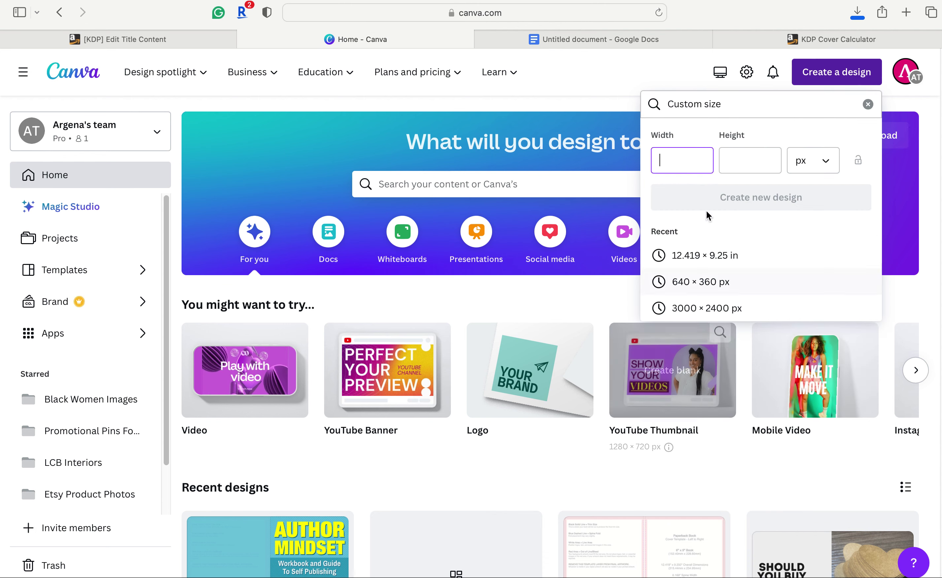
pyautogui.click(819, 169)
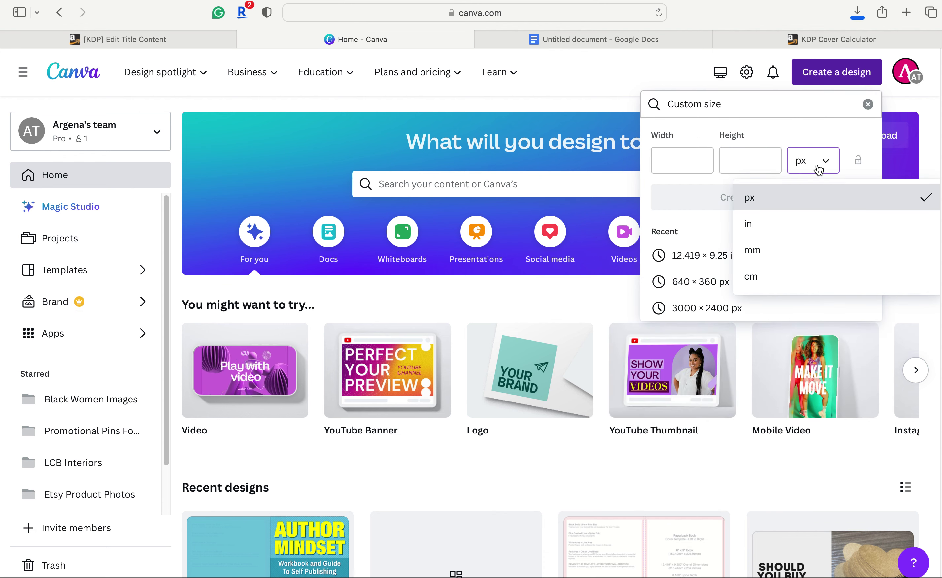
pyautogui.click(822, 234)
pyautogui.click(689, 162)
pyautogui.write('12.419')
# Step: Copy the 9.25 in cover height from KDP and paste it as the design height
pyautogui.click(756, 169)
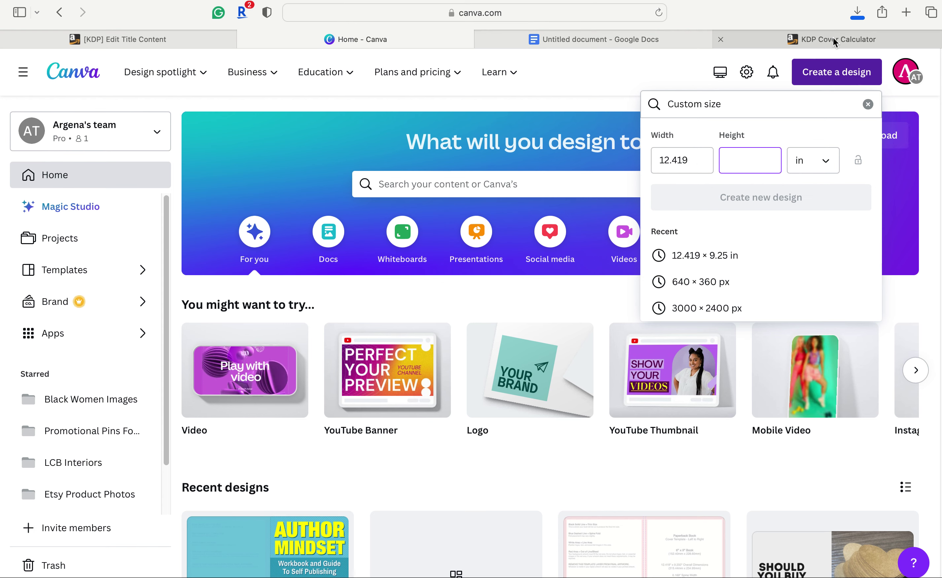
pyautogui.click(772, 37)
pyautogui.moveTo(567, 143); pyautogui.dragTo(579, 143)
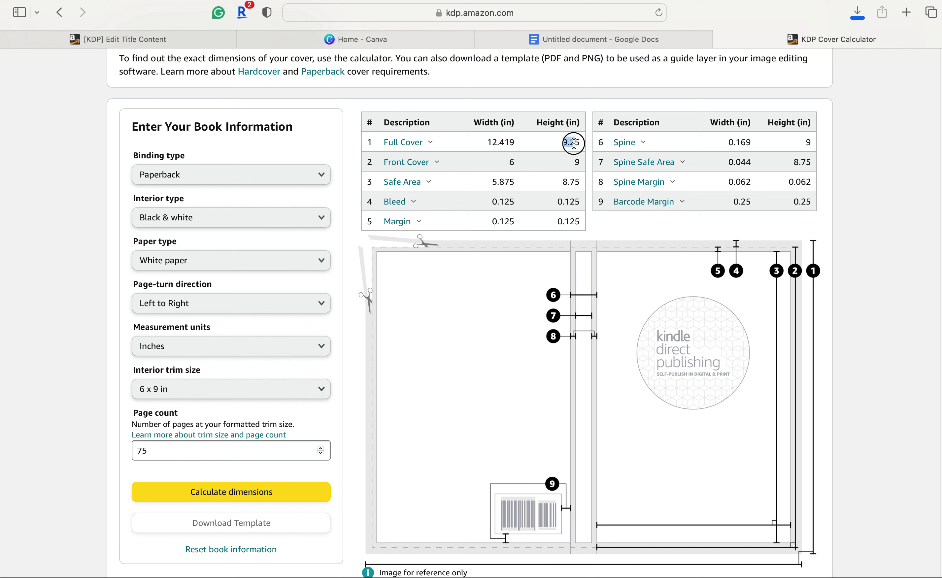
pyautogui.moveTo(635, 174)
pyautogui.click(423, 35)
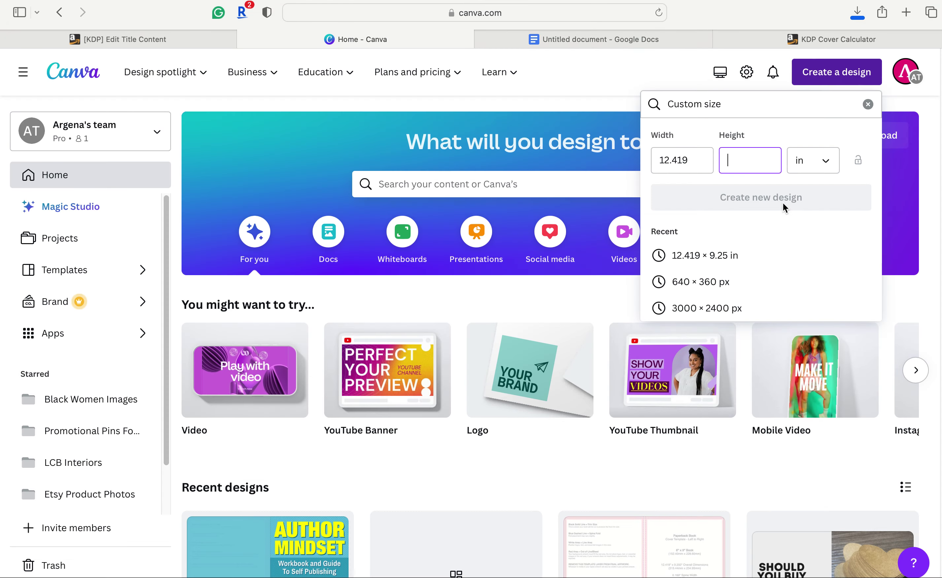
pyautogui.write('9.25')
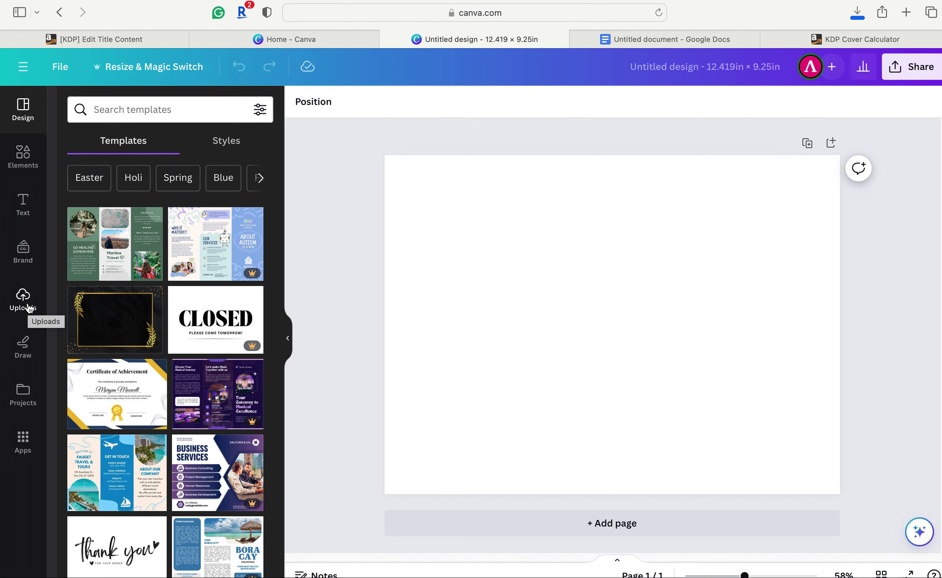
# Step: Add the KDP template from Uploads and drag its corners to cover the whole 12.419 x 9.25 in page
pyautogui.click(29, 308)
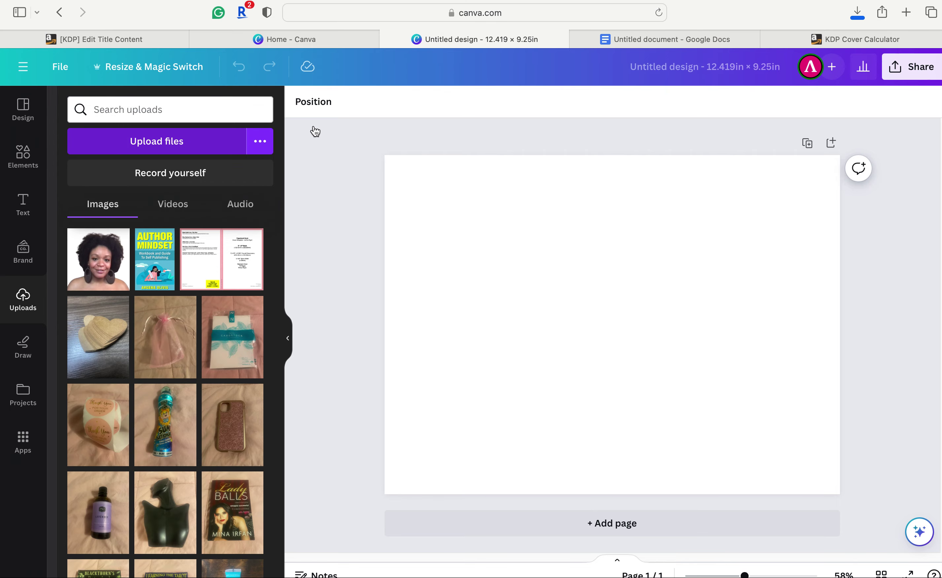
pyautogui.click(223, 262)
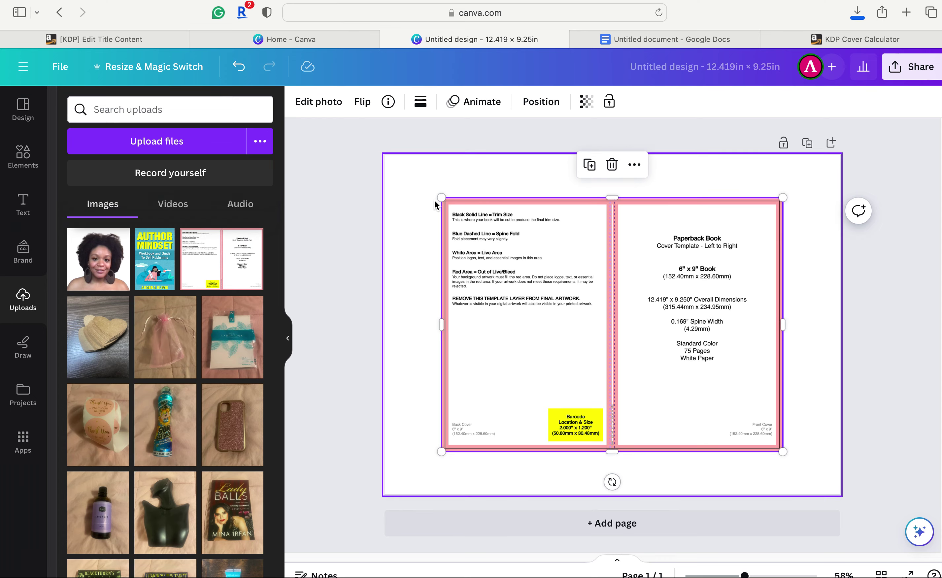
pyautogui.moveTo(441, 198); pyautogui.dragTo(384, 160)
pyautogui.moveTo(783, 449); pyautogui.dragTo(840, 494)
pyautogui.click(905, 299)
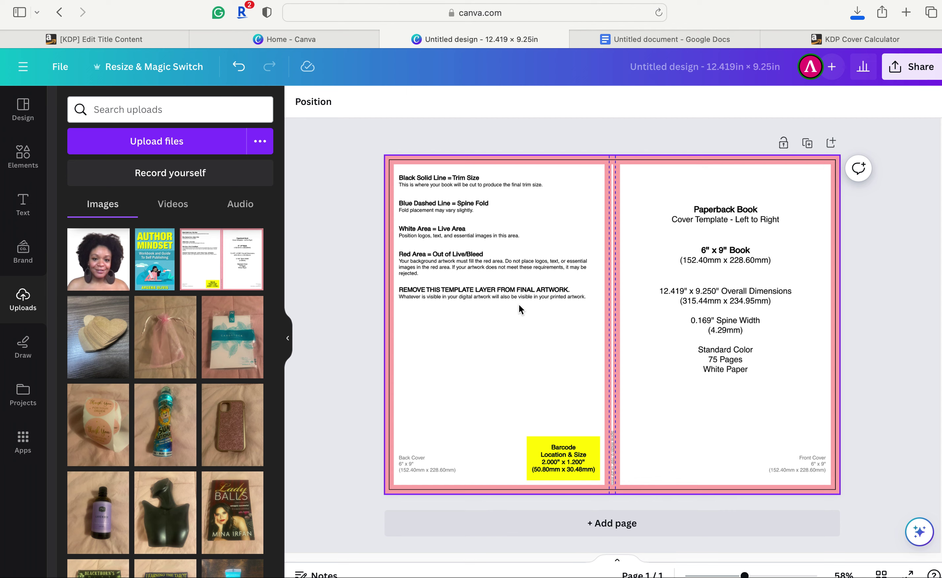
# Step: Set the KDP template's transparency to 24 and lock it in place
pyautogui.click(622, 350)
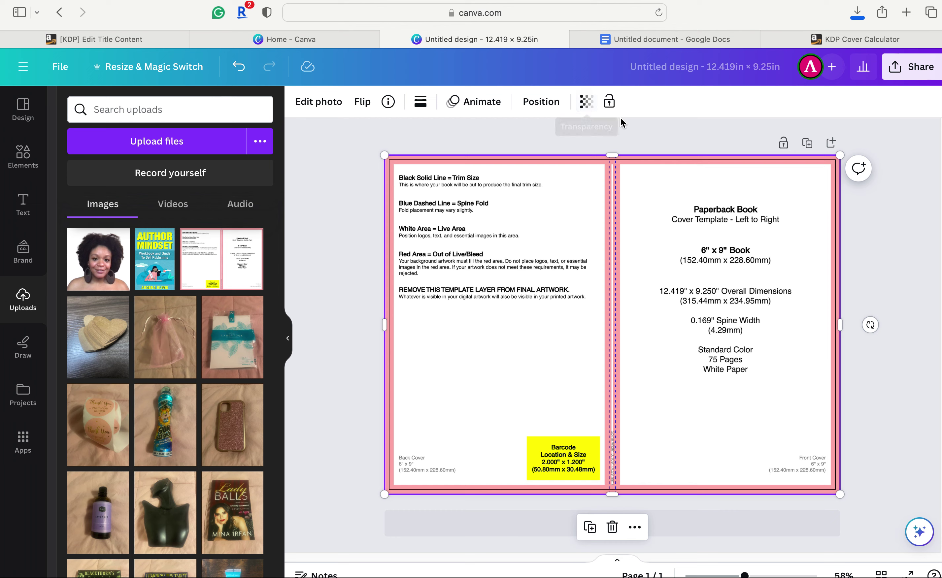
pyautogui.click(586, 106)
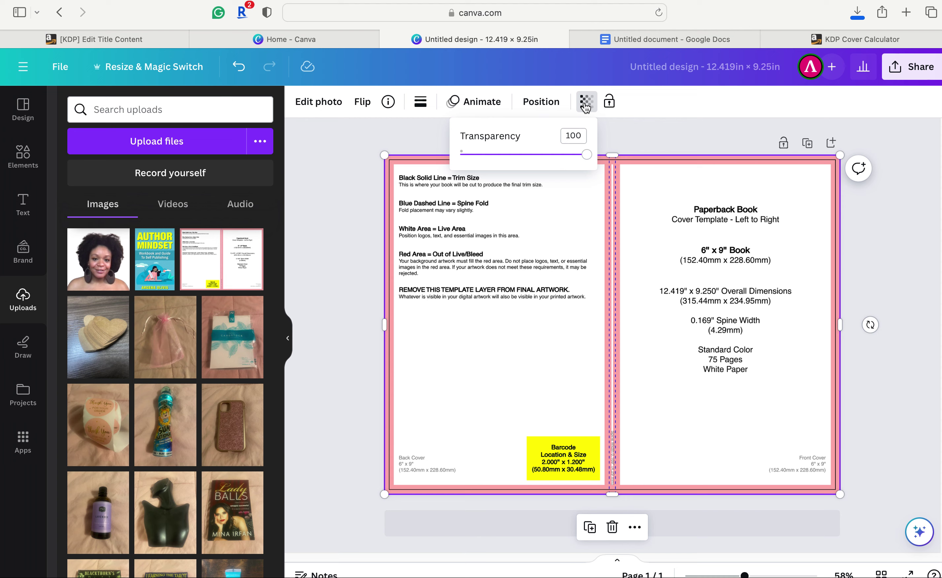
pyautogui.moveTo(592, 156); pyautogui.dragTo(490, 154)
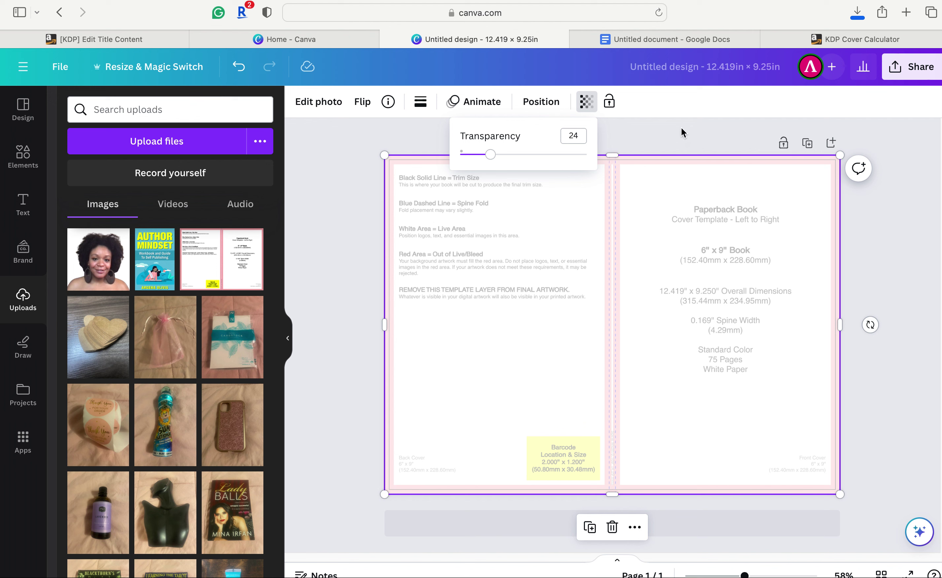
pyautogui.press('Escape')
pyautogui.click(609, 101)
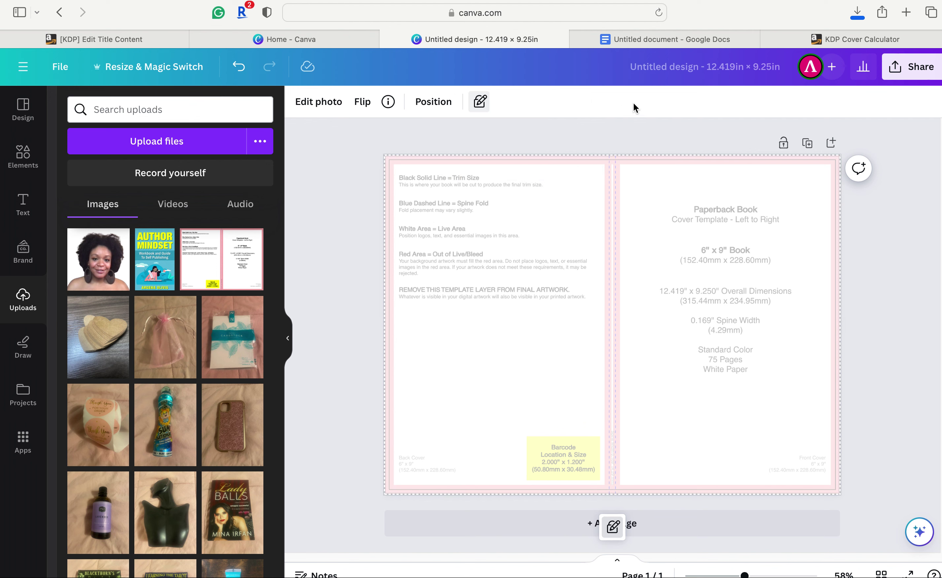
pyautogui.click(22, 170)
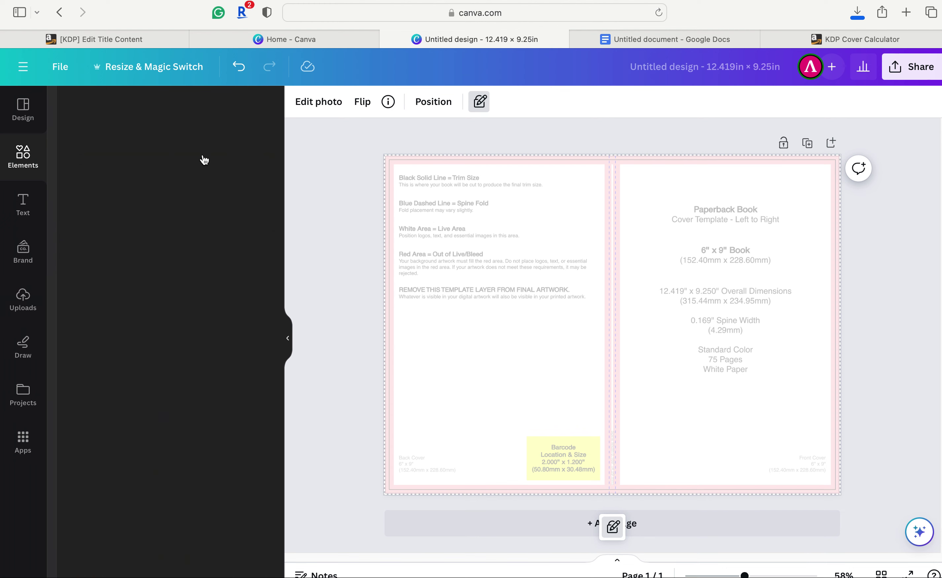
pyautogui.click(184, 116)
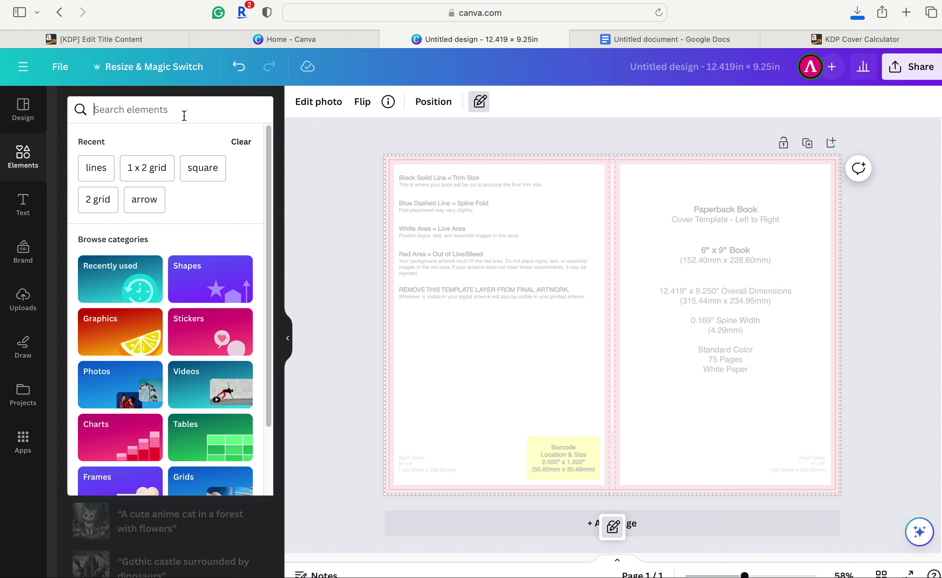
pyautogui.write('candles')
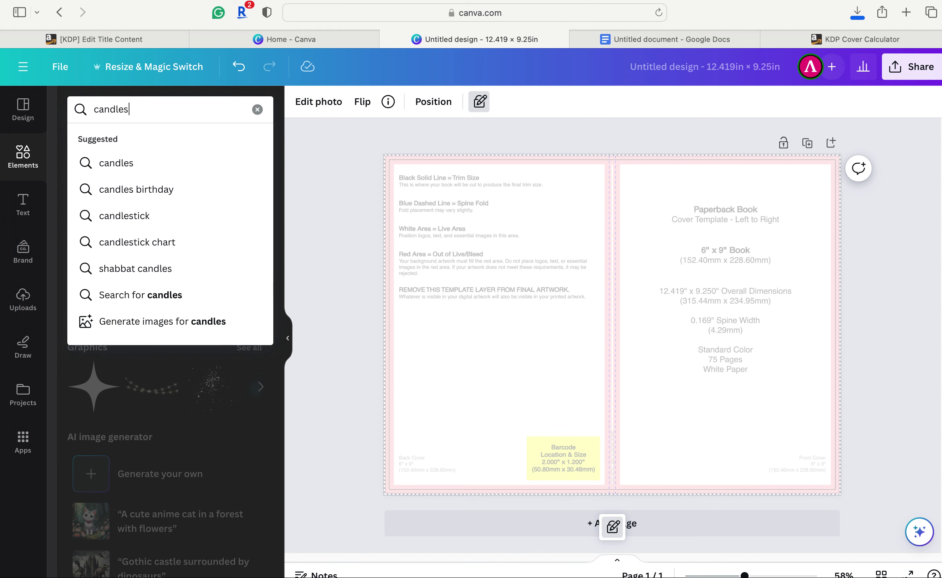
pyautogui.press('Return')
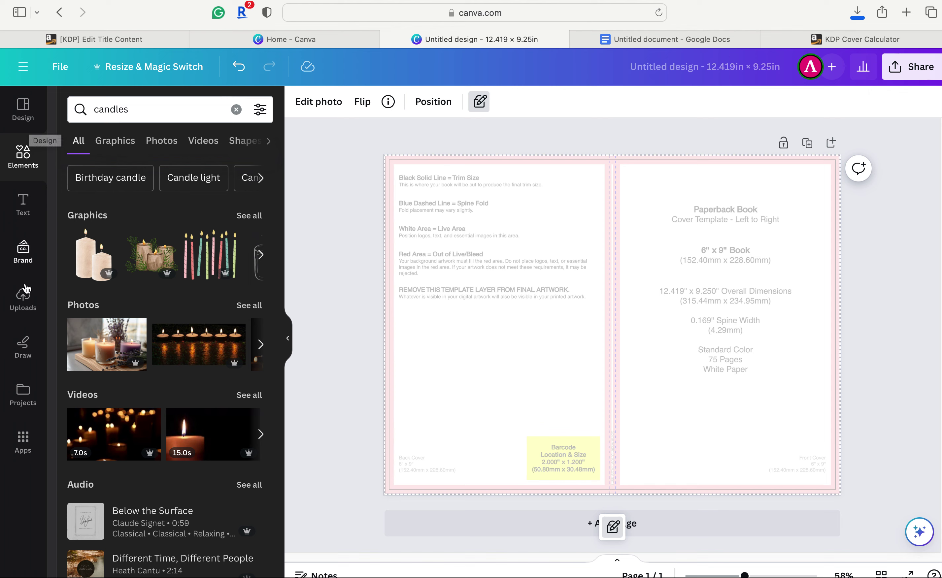
pyautogui.click(23, 299)
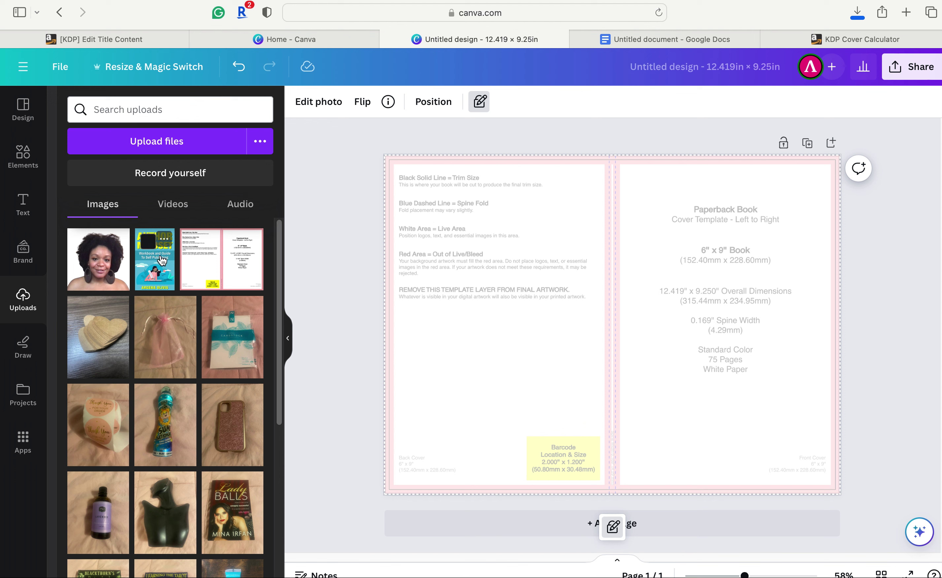
# Step: Drop the Author Mindset image onto the page, then undo the placement
pyautogui.click(162, 273)
pyautogui.moveTo(162, 273); pyautogui.dragTo(574, 300)
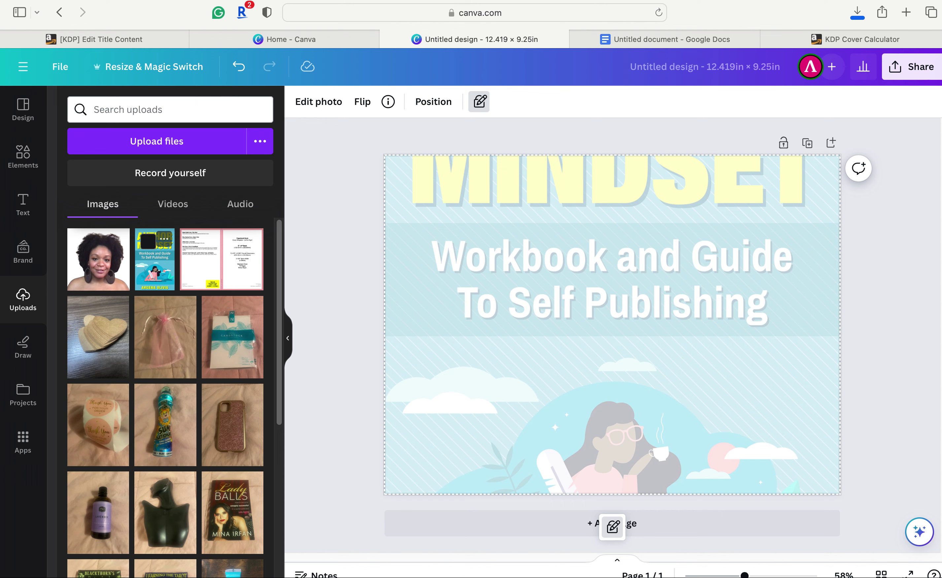
pyautogui.click(239, 68)
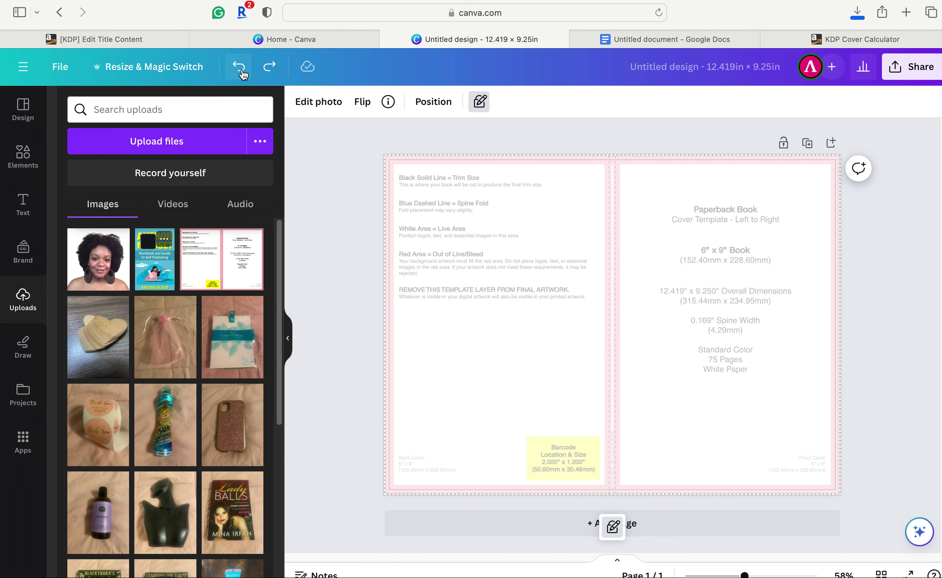
# Step: Search the elements library for 'grid' and browse all grid layouts
pyautogui.click(22, 157)
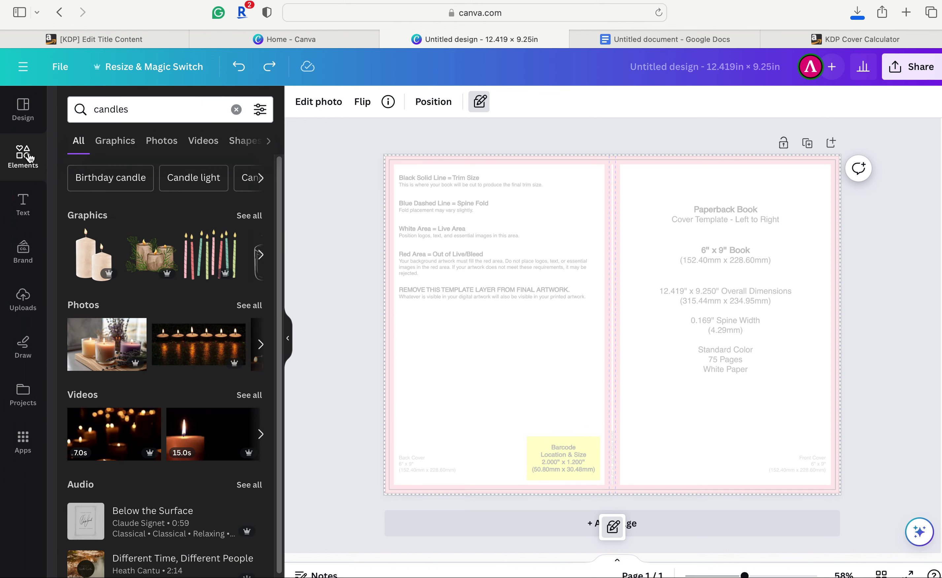
pyautogui.click(164, 116)
pyautogui.doubleClick(165, 115)
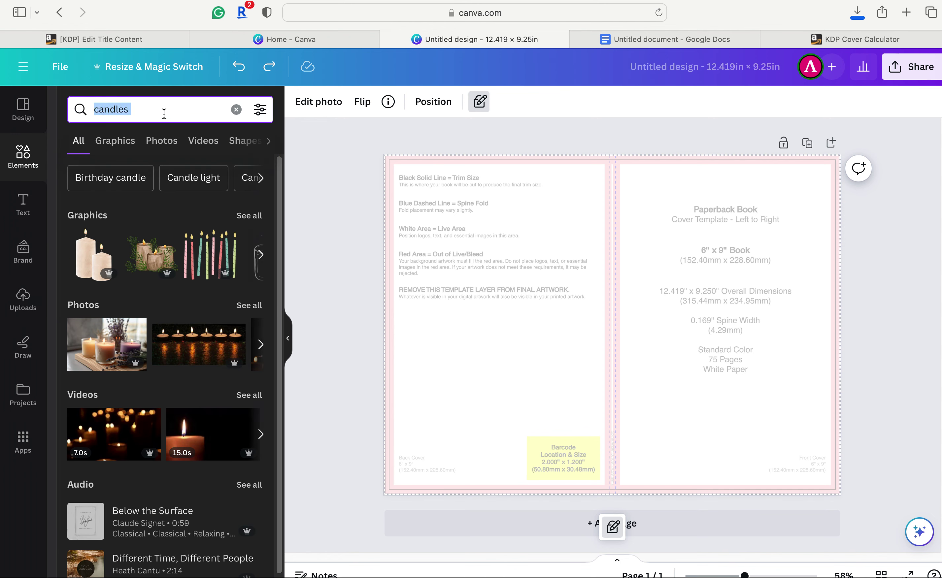
pyautogui.write('1')
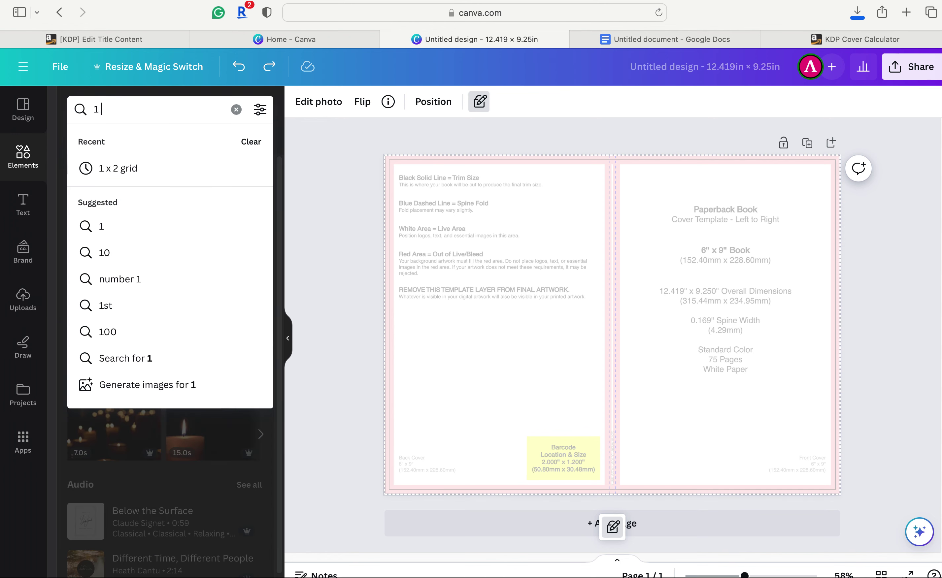
pyautogui.press('BackSpace')
pyautogui.write('grid')
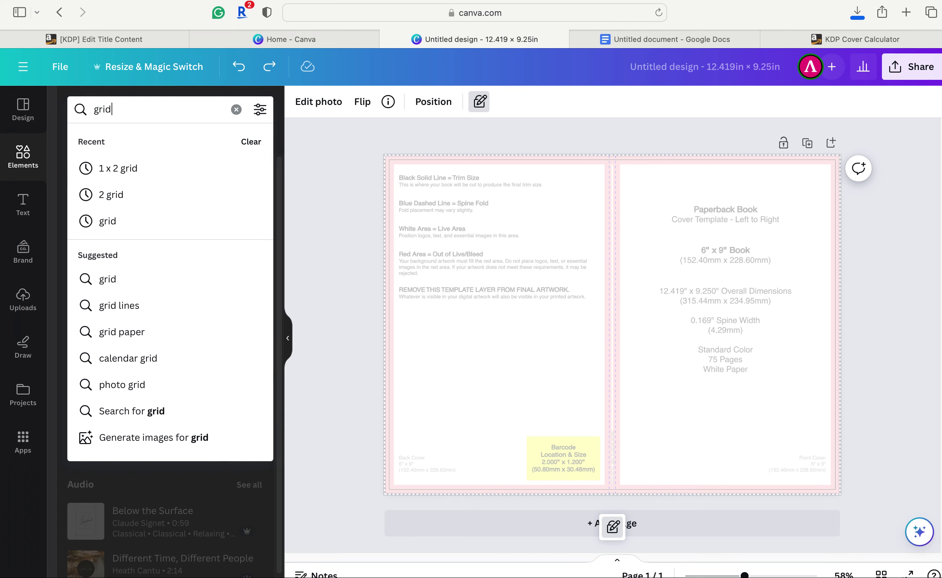
pyautogui.press('Return')
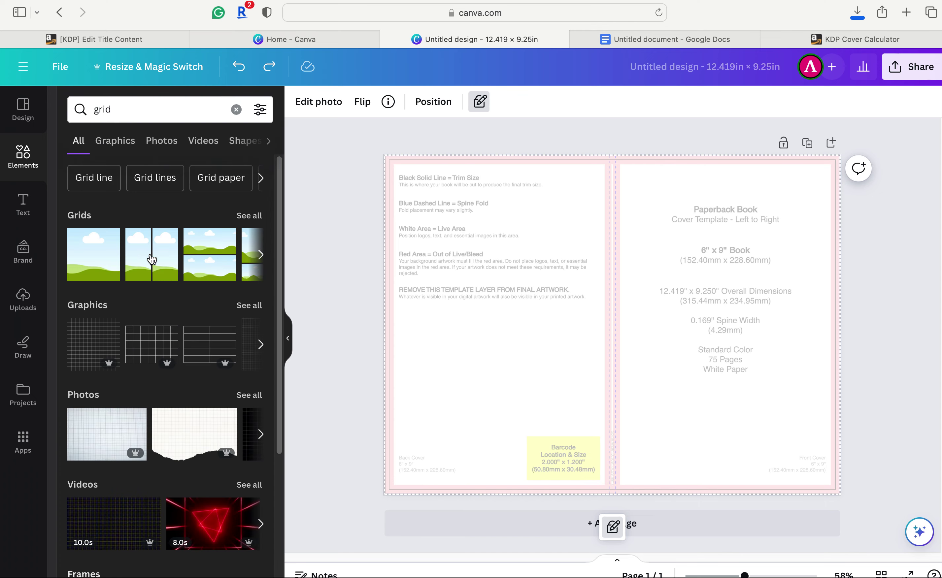
pyautogui.click(249, 215)
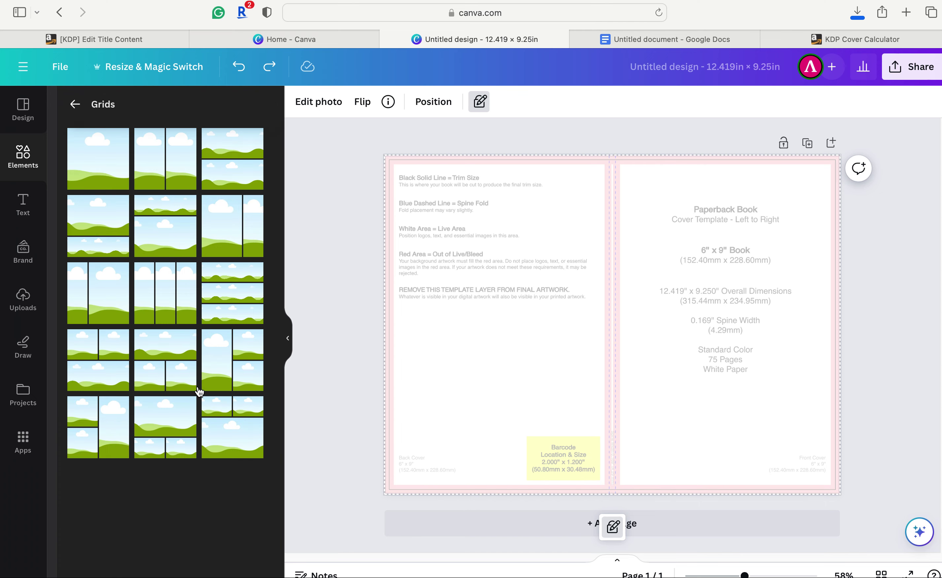
pyautogui.scroll(-3, 185, 528)
pyautogui.scroll(3, 186, 531)
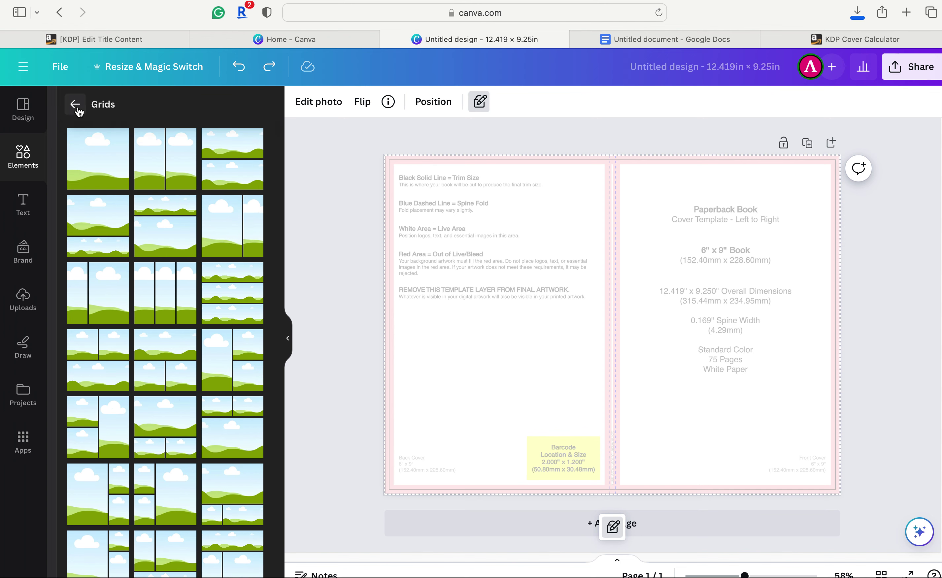
# Step: Refine the search to '1 x 2' grid and show all frame results
pyautogui.click(75, 104)
pyautogui.click(94, 109)
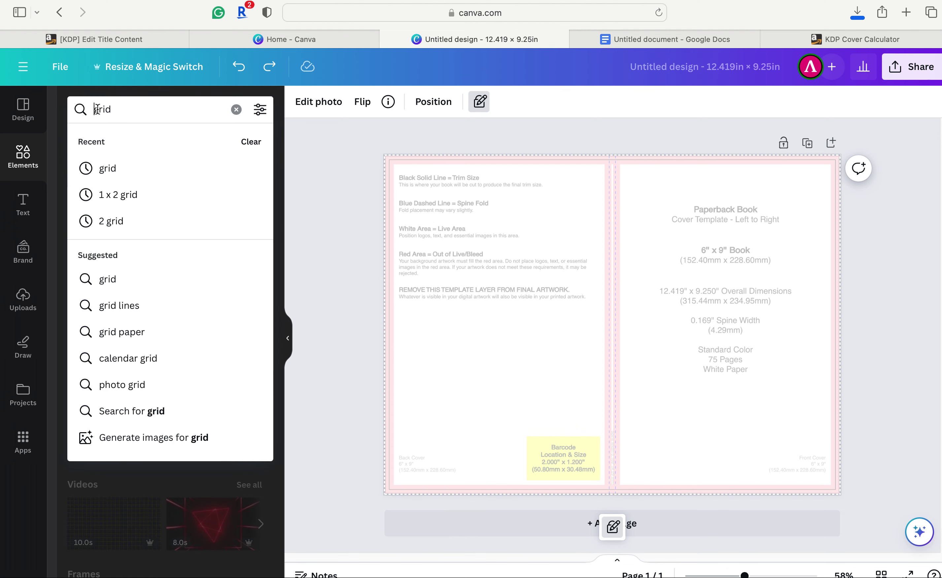
pyautogui.write('1 x ')
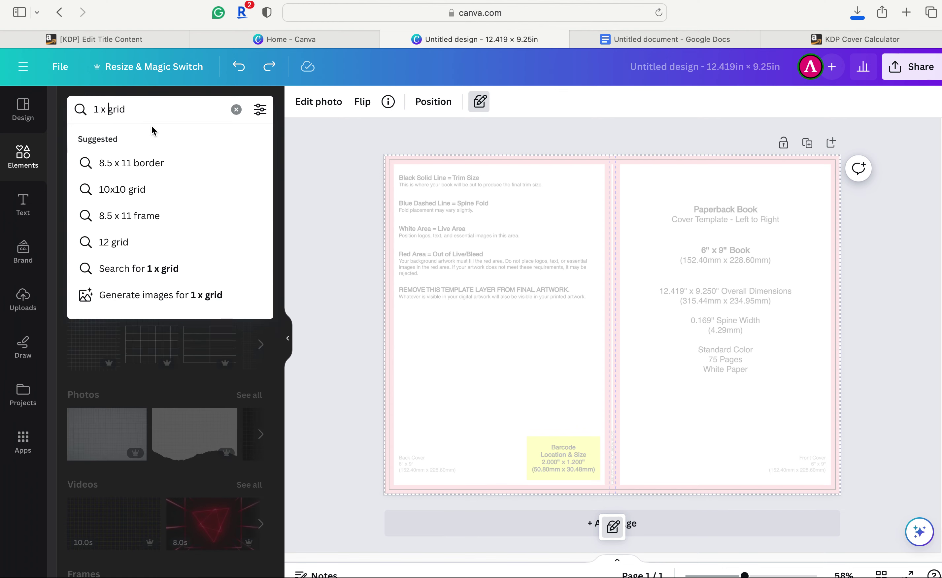
pyautogui.write('2')
pyautogui.press('Return')
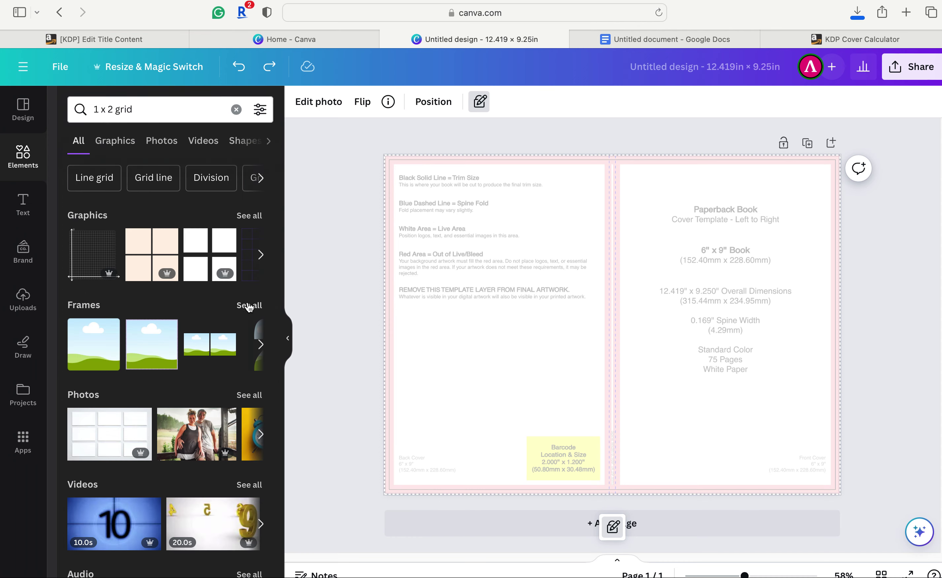
pyautogui.click(249, 305)
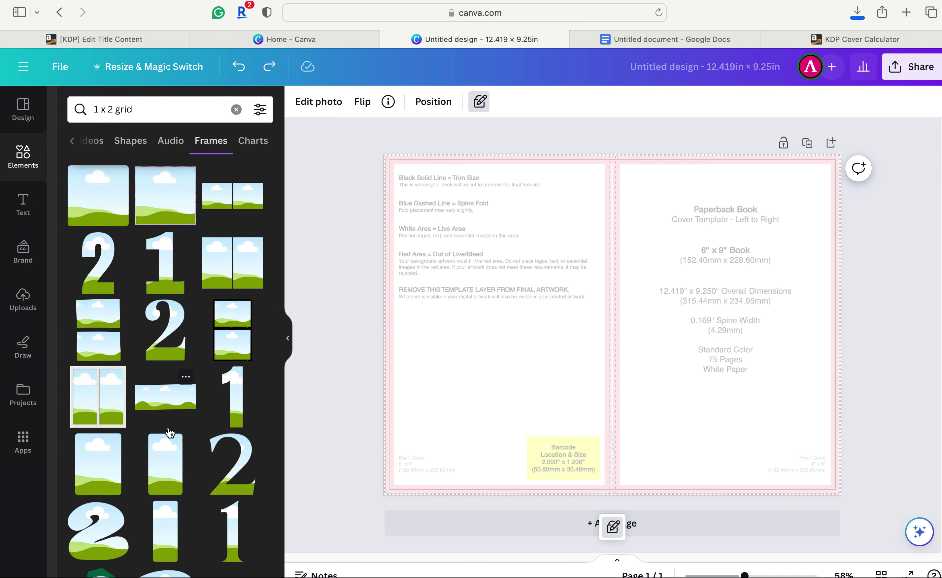
pyautogui.scroll(-2, 171, 433)
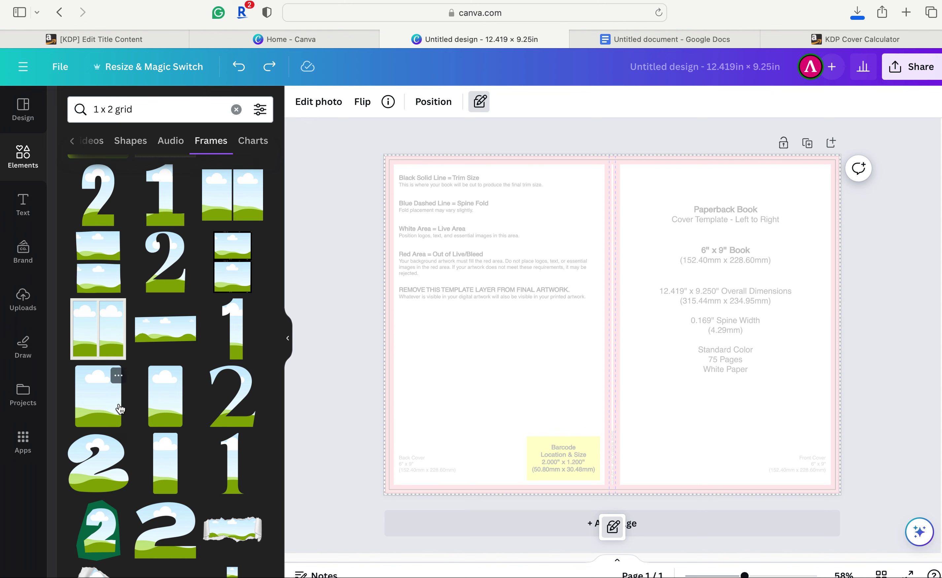
# Step: Add the chosen frame and stretch it over the front cover up to the spine
pyautogui.click(100, 395)
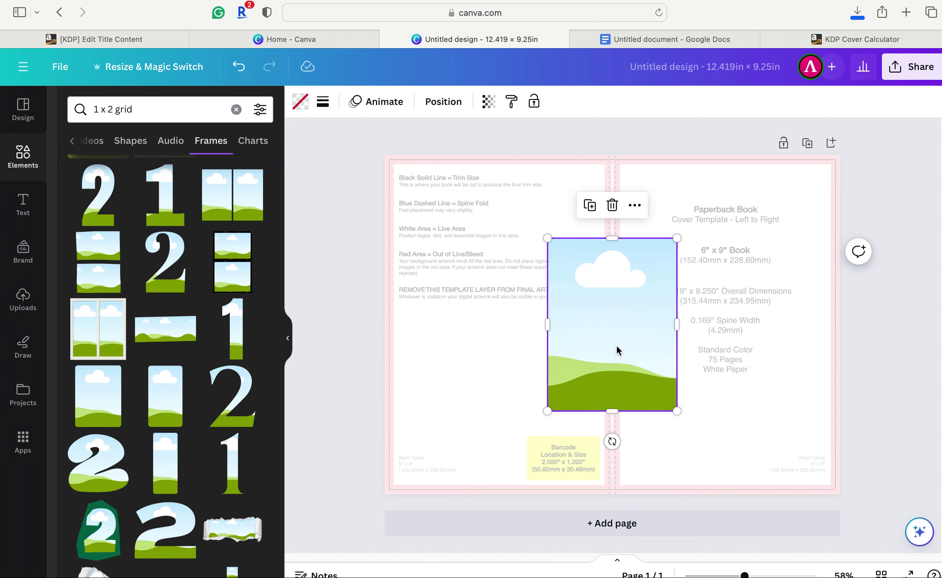
pyautogui.moveTo(614, 348); pyautogui.dragTo(684, 263)
pyautogui.moveTo(746, 328); pyautogui.dragTo(816, 551)
pyautogui.moveTo(747, 379); pyautogui.dragTo(743, 379)
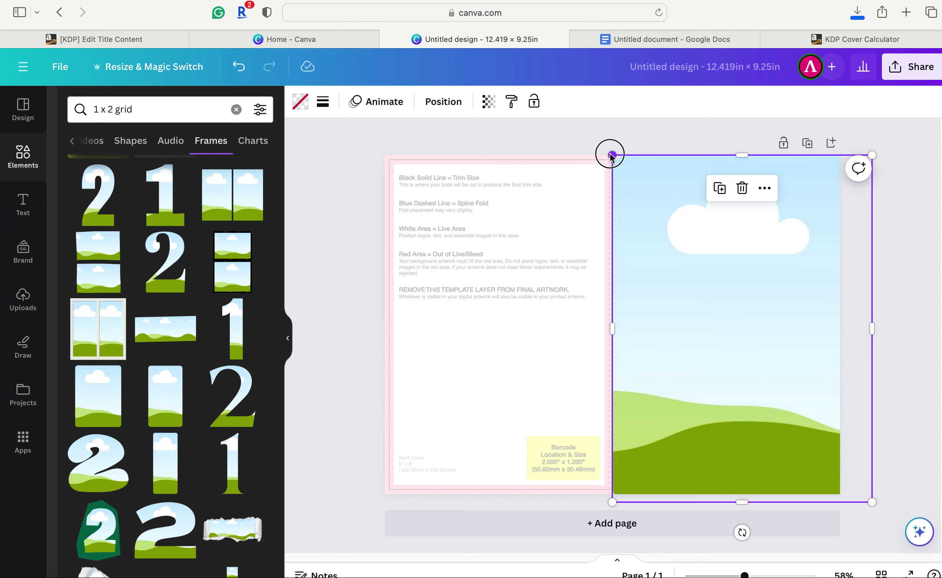
pyautogui.moveTo(612, 155); pyautogui.dragTo(606, 146)
pyautogui.click(545, 126)
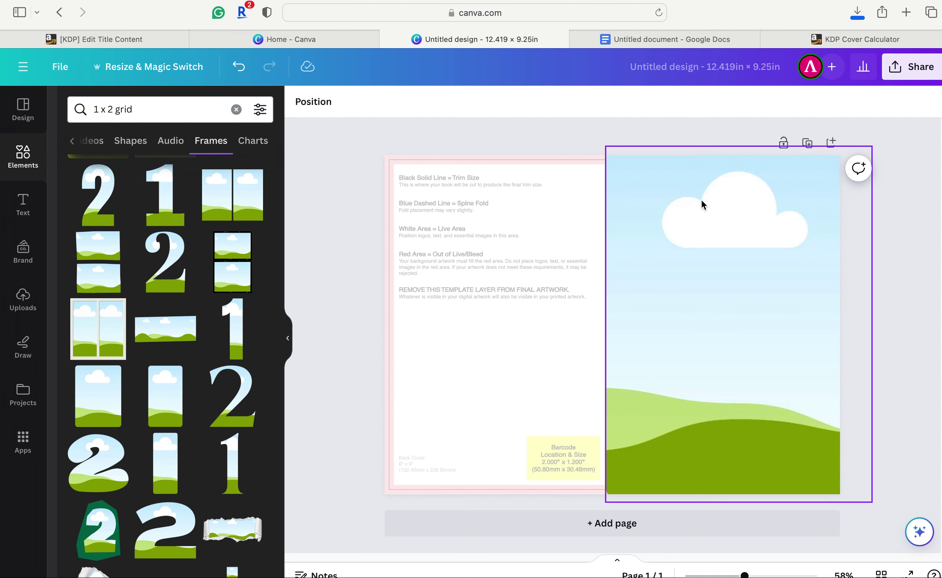
# Step: Drop the AUTHOR MINDSET cover from Uploads into the frame and adjust its crop
pyautogui.click(724, 221)
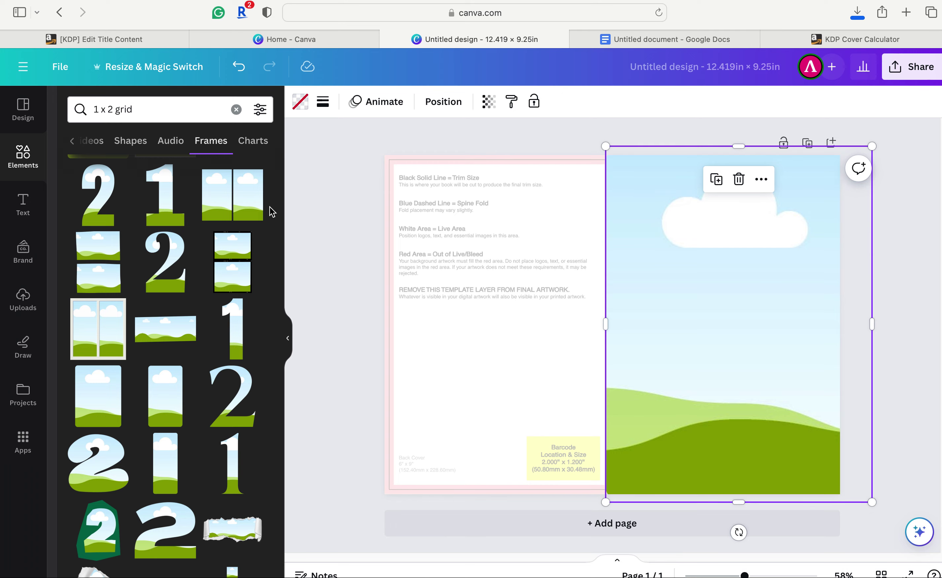
pyautogui.click(23, 301)
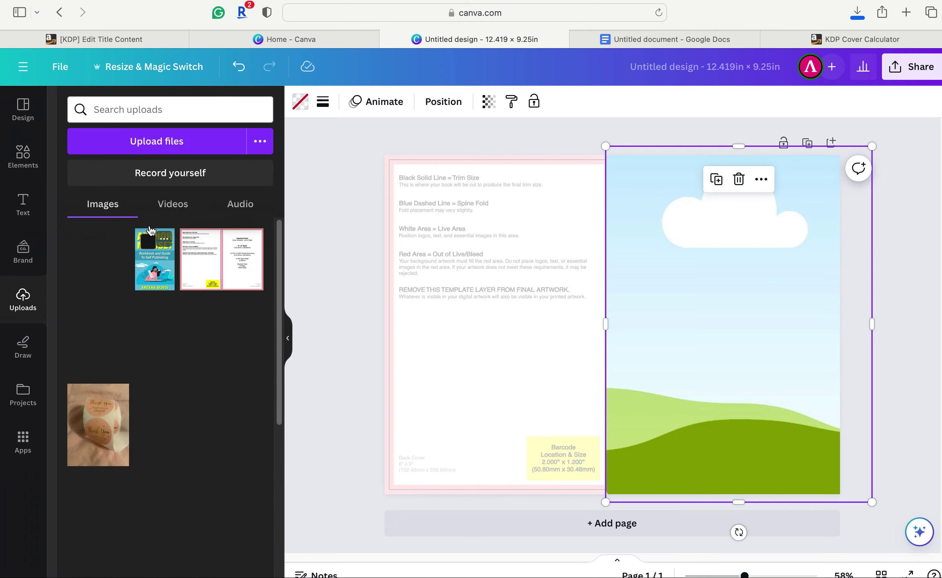
pyautogui.moveTo(162, 282); pyautogui.dragTo(662, 305)
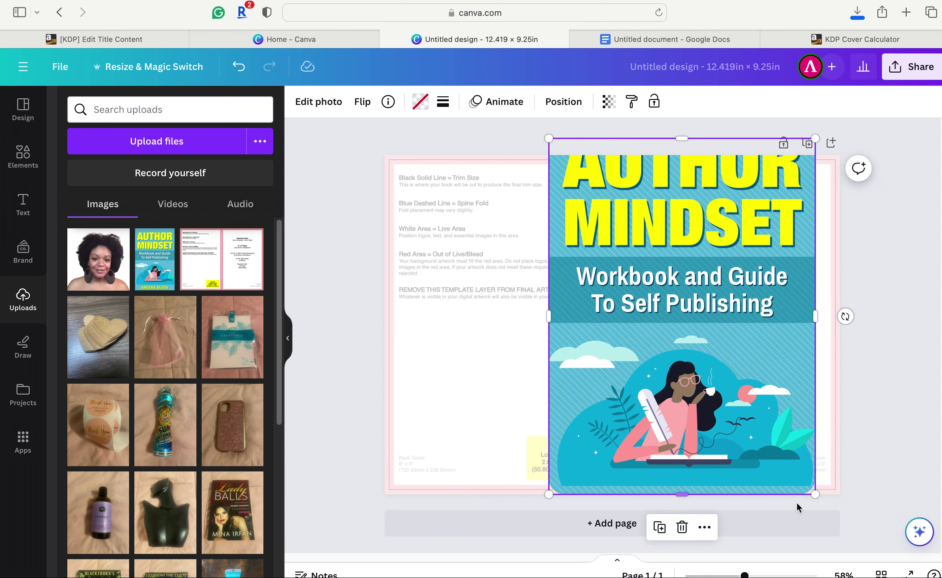
pyautogui.moveTo(816, 496); pyautogui.dragTo(795, 468)
pyautogui.moveTo(743, 402); pyautogui.dragTo(788, 425)
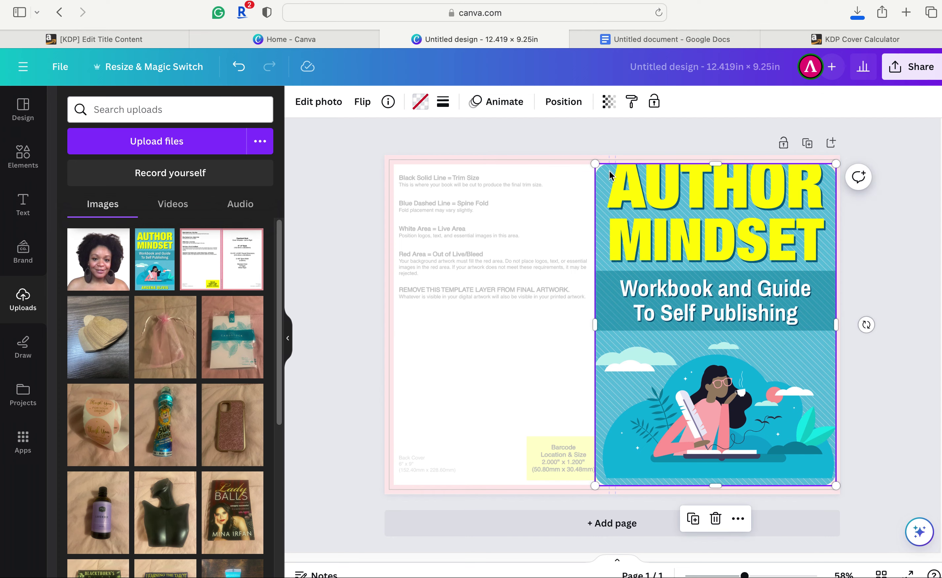
pyautogui.moveTo(596, 163); pyautogui.dragTo(584, 150)
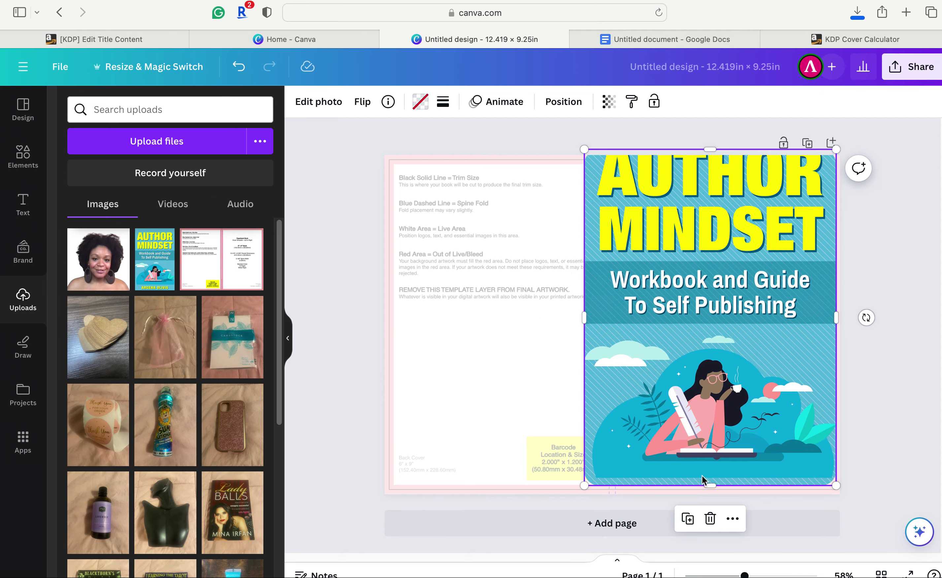
pyautogui.doubleClick(837, 488)
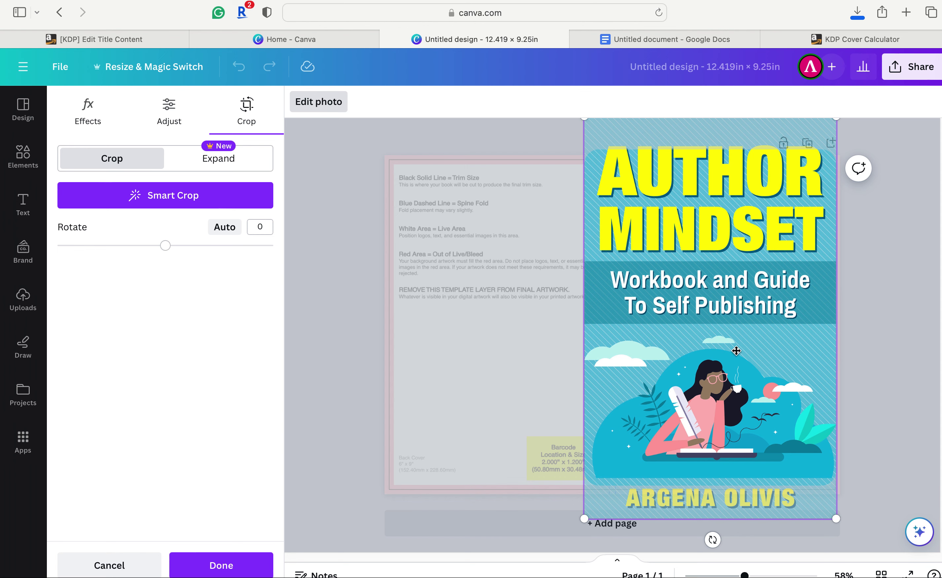
pyautogui.click(884, 383)
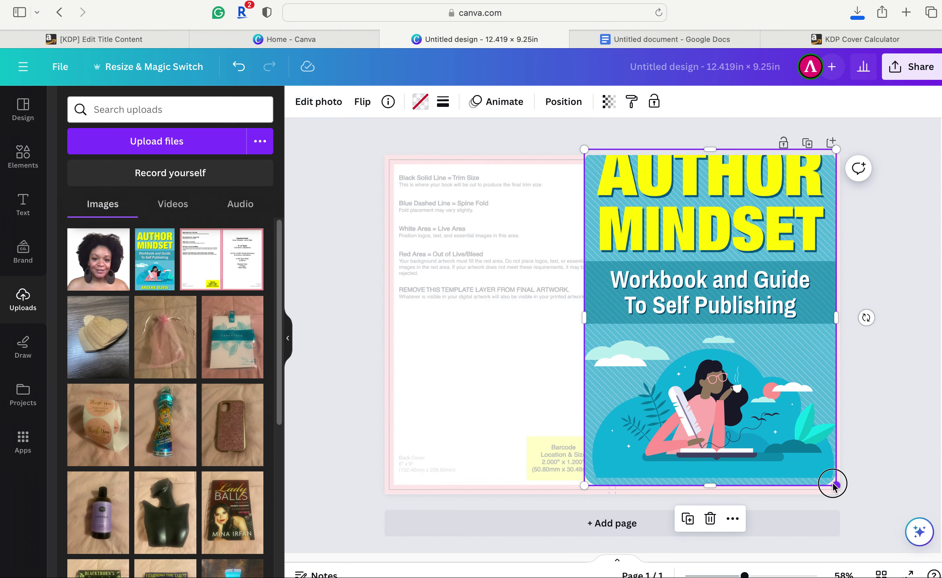
# Step: Resize and nudge the cover image until it fills the front panel edge to edge
pyautogui.moveTo(835, 486)
pyautogui.mouseDown()
pyautogui.moveTo(806, 446)
pyautogui.moveTo(821, 454)
pyautogui.moveTo(834, 494)
pyautogui.mouseUp()
pyautogui.moveTo(670, 253); pyautogui.dragTo(665, 296)
pyautogui.moveTo(578, 189); pyautogui.dragTo(584, 197)
pyautogui.moveTo(711, 199); pyautogui.dragTo(701, 149)
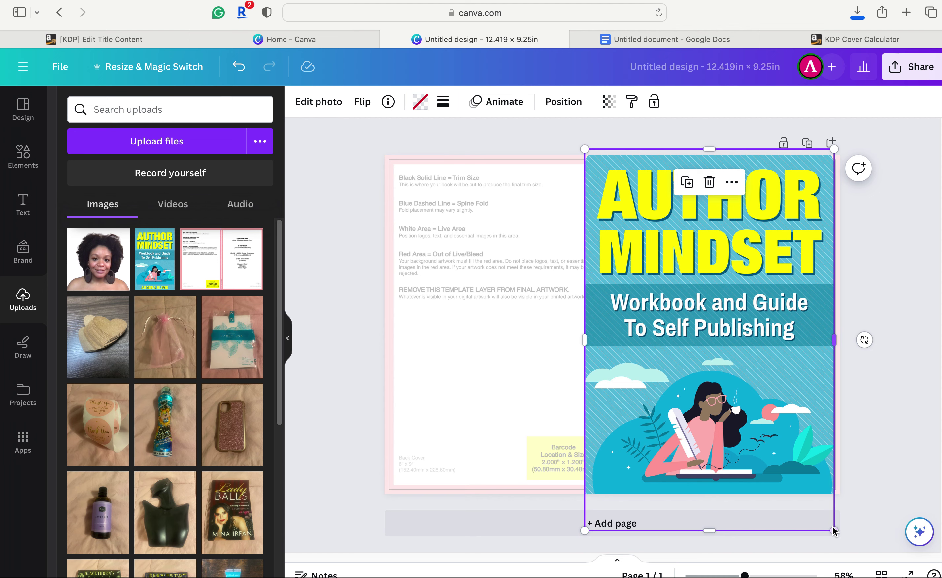
pyautogui.moveTo(834, 532); pyautogui.dragTo(806, 437)
pyautogui.moveTo(748, 377); pyautogui.dragTo(778, 384)
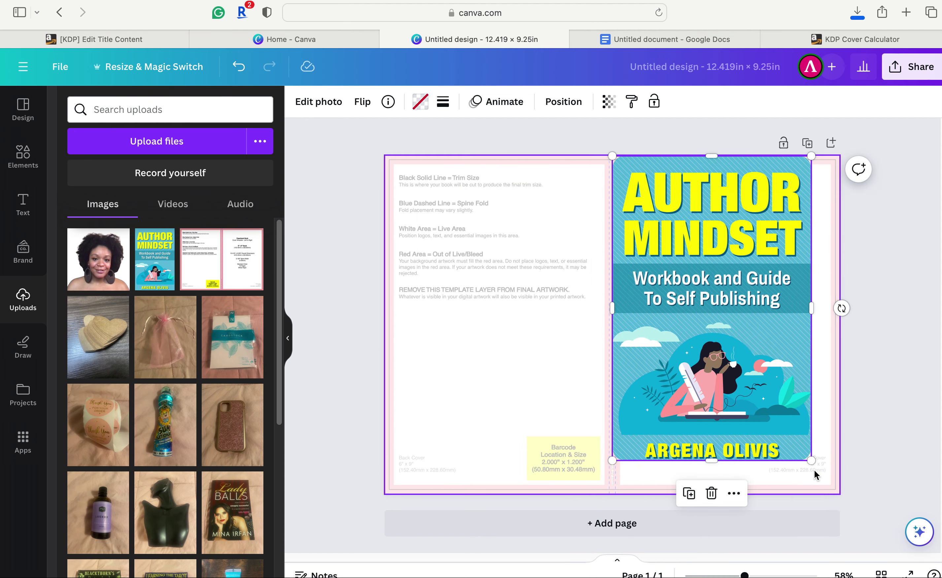
pyautogui.moveTo(811, 461); pyautogui.dragTo(830, 488)
pyautogui.moveTo(726, 492); pyautogui.dragTo(722, 495)
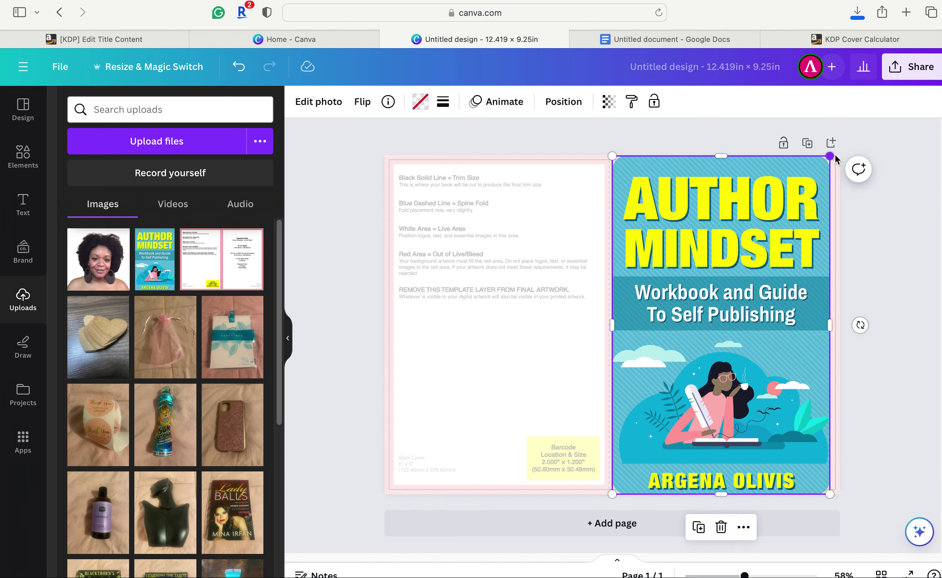
pyautogui.moveTo(833, 161)
pyautogui.mouseDown()
pyautogui.moveTo(848, 158)
pyautogui.moveTo(835, 166)
pyautogui.mouseUp()
pyautogui.moveTo(721, 210); pyautogui.dragTo(726, 211)
pyautogui.hotkey('shift', 'Right')
pyautogui.hotkey('shift', 'Down')
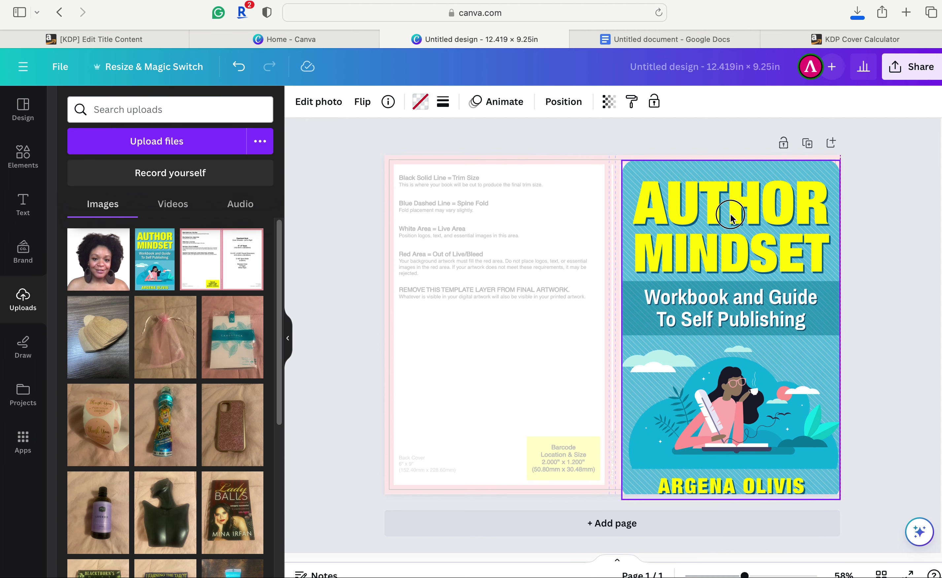
pyautogui.moveTo(623, 162); pyautogui.dragTo(612, 146)
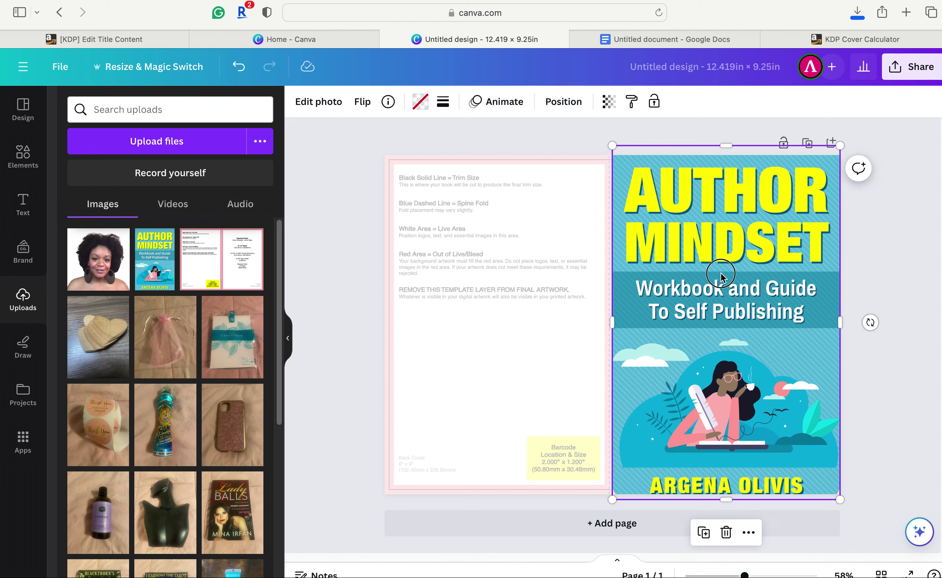
pyautogui.moveTo(722, 277); pyautogui.dragTo(719, 276)
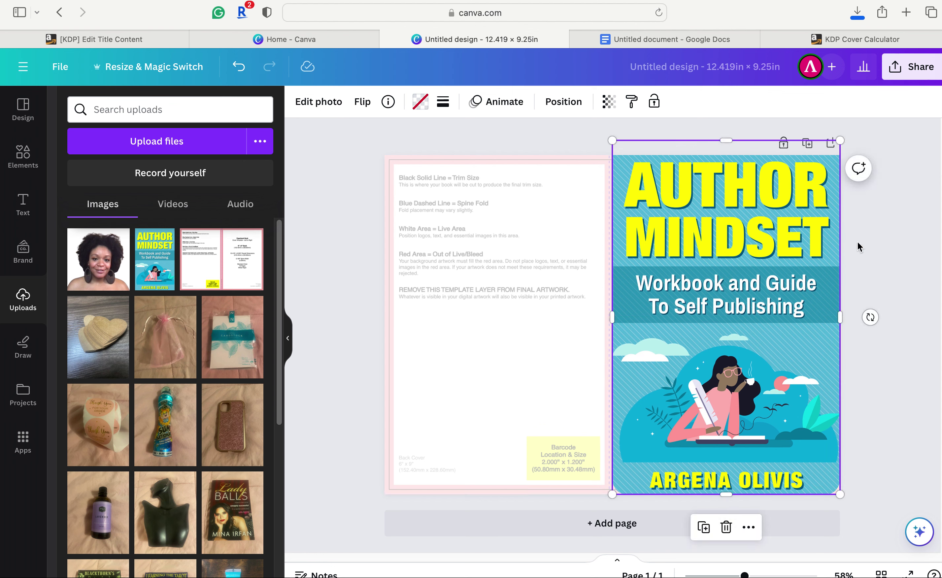
pyautogui.click(886, 256)
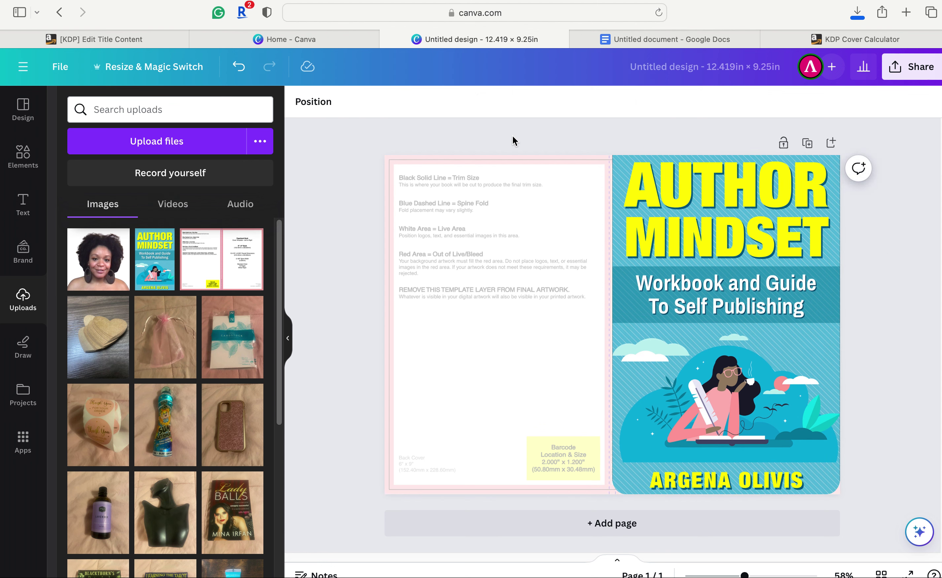
# Step: Add a square, colour it light blue from photo colours, and stretch it across the wrap
pyautogui.click(469, 230)
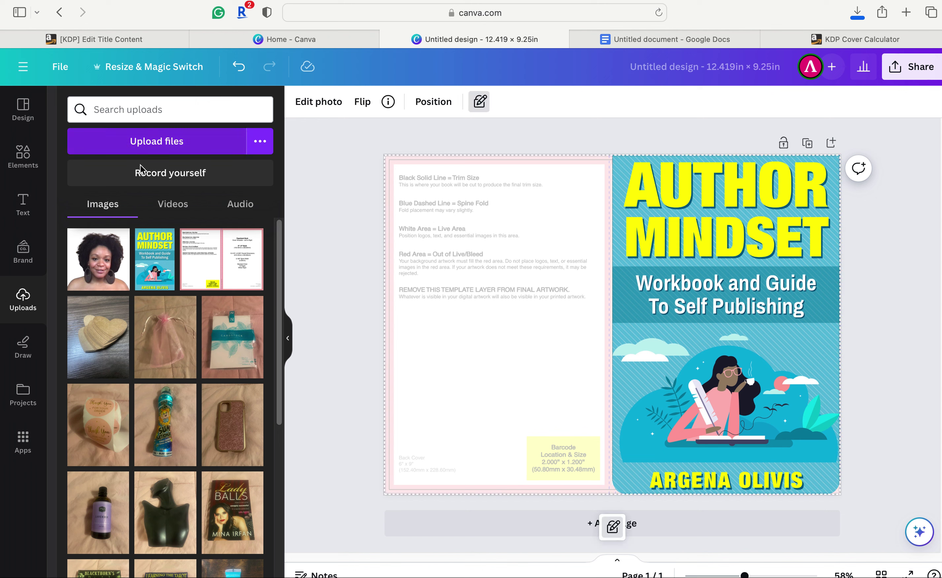
pyautogui.click(23, 156)
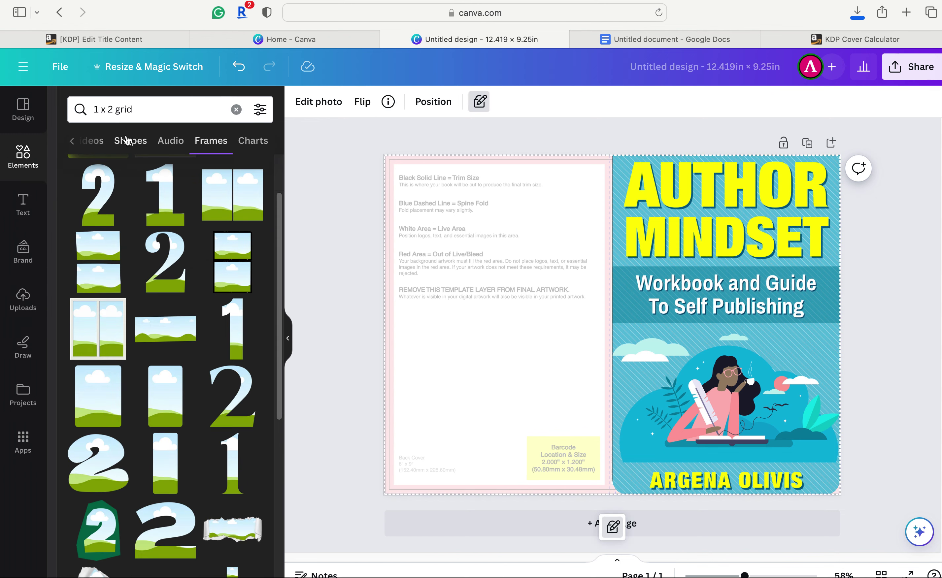
pyautogui.click(236, 110)
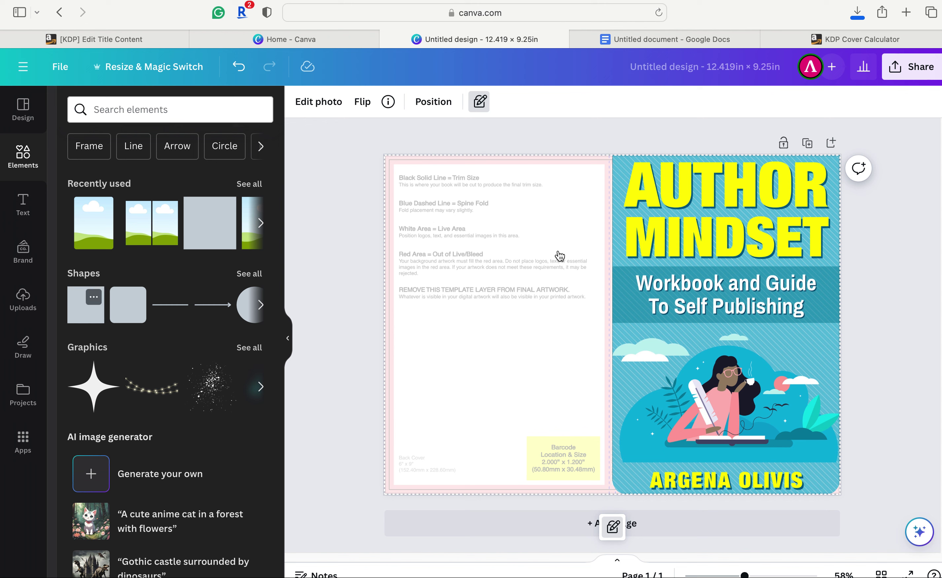
pyautogui.press('r')
pyautogui.click(567, 324)
pyautogui.moveTo(567, 323); pyautogui.dragTo(417, 215)
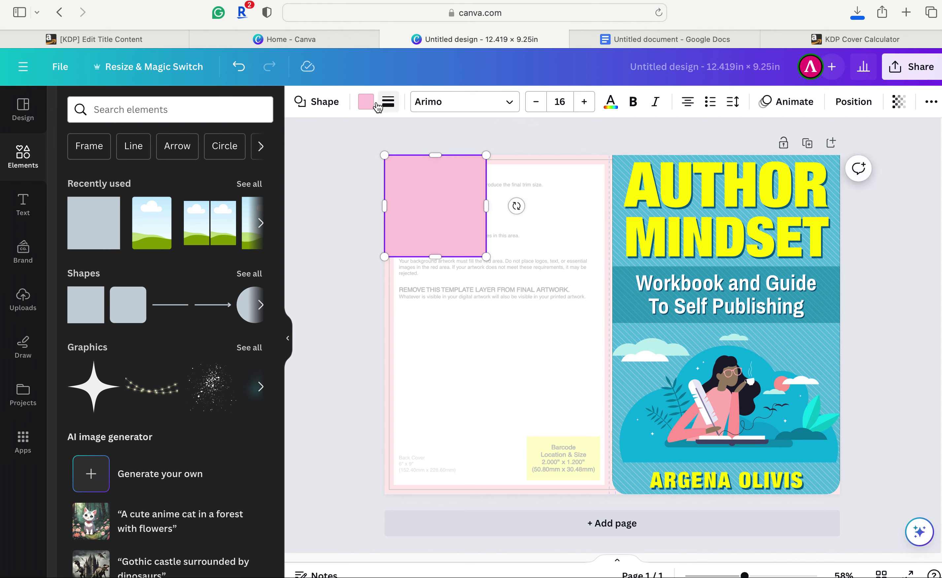
pyautogui.click(366, 102)
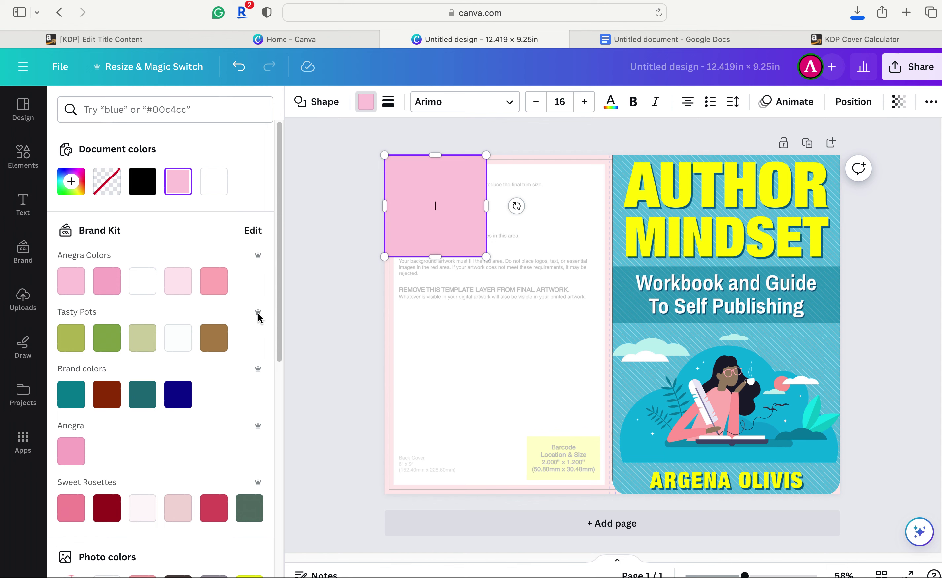
pyautogui.scroll(-5, 241, 312)
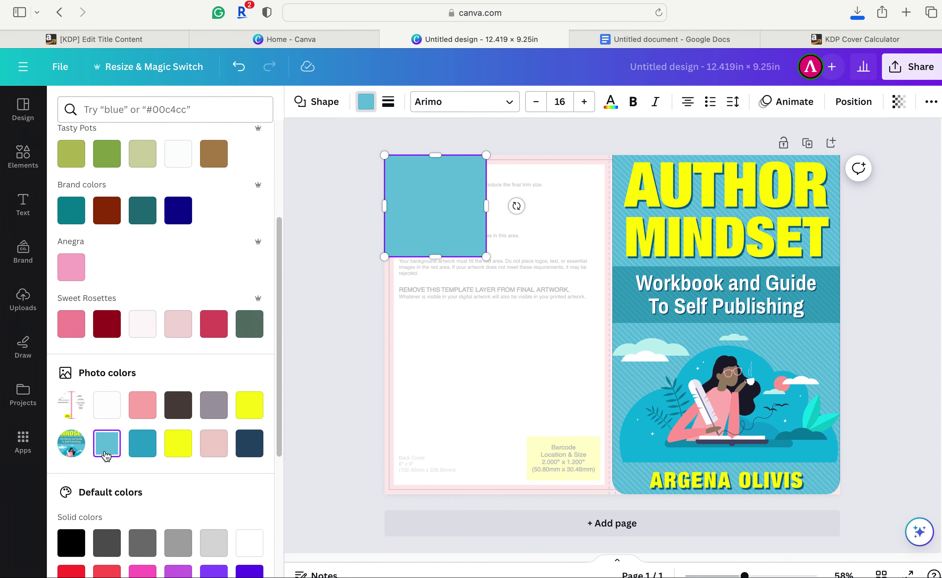
pyautogui.moveTo(487, 257); pyautogui.dragTo(840, 495)
pyautogui.doubleClick(631, 312)
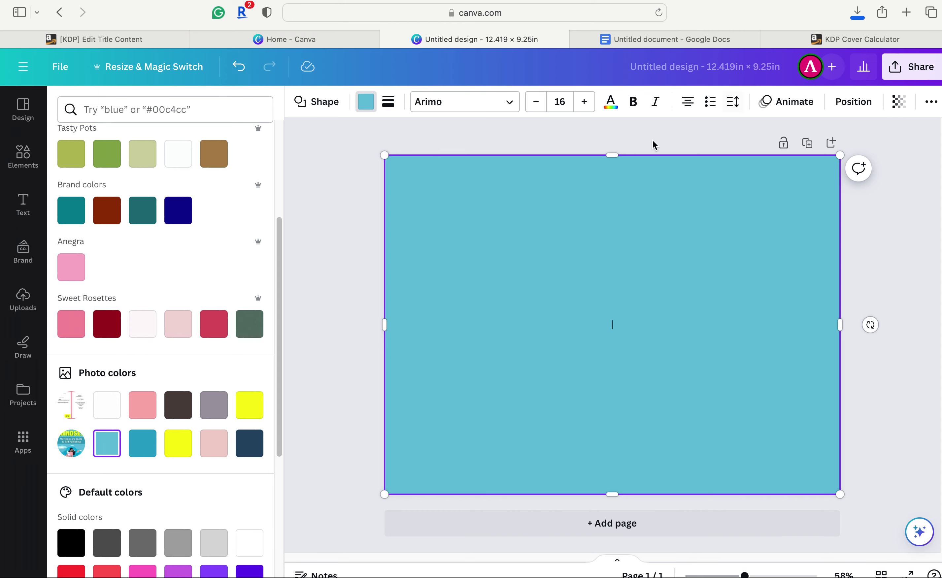
# Step: Set the rectangle's transparency to 65 and send it back one layer
pyautogui.click(900, 102)
pyautogui.moveTo(900, 160); pyautogui.dragTo(856, 160)
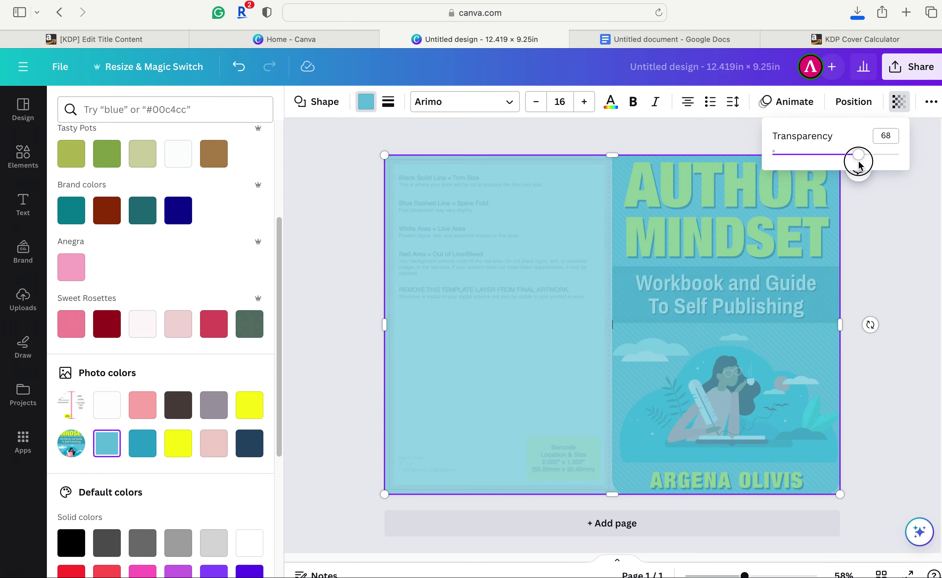
pyautogui.click(881, 228)
pyautogui.rightClick(573, 239)
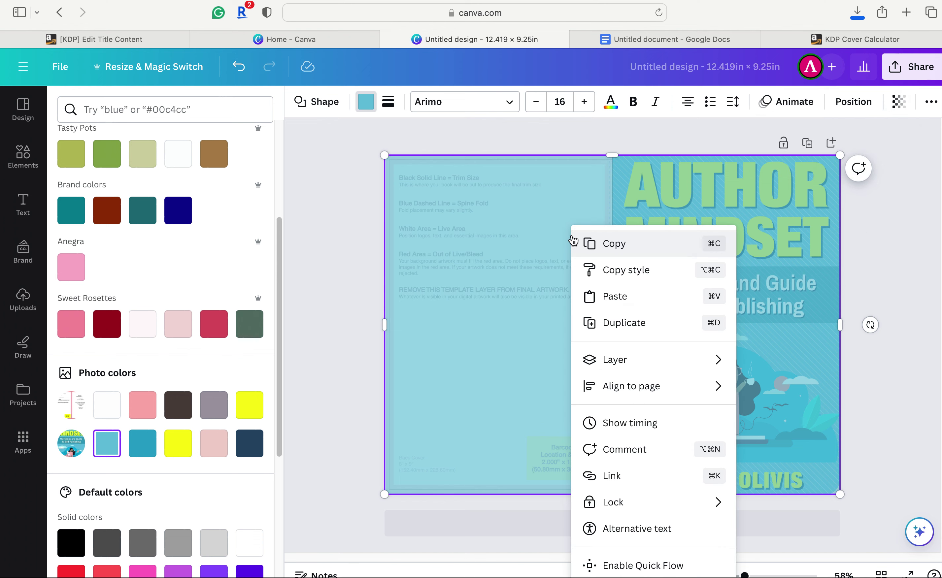
pyautogui.moveTo(604, 367)
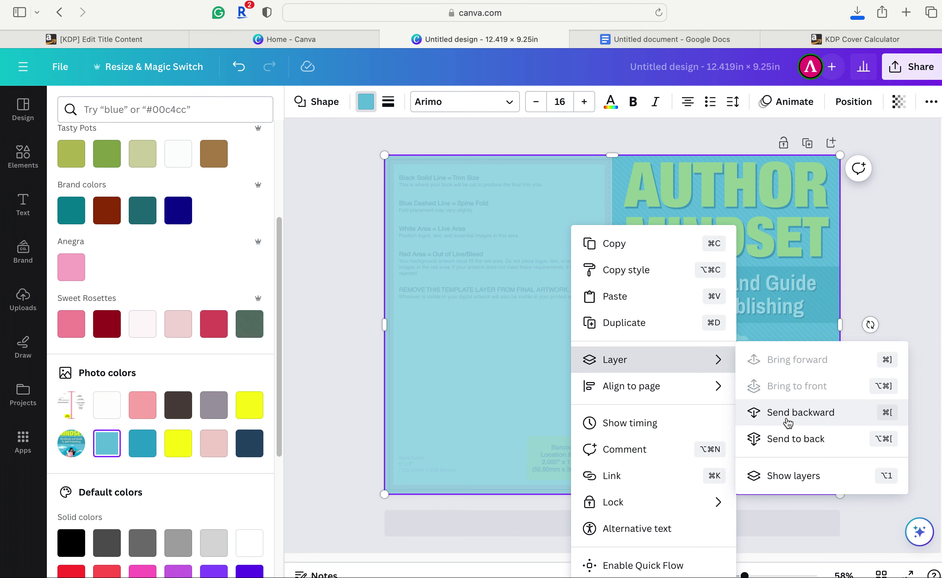
pyautogui.click(344, 154)
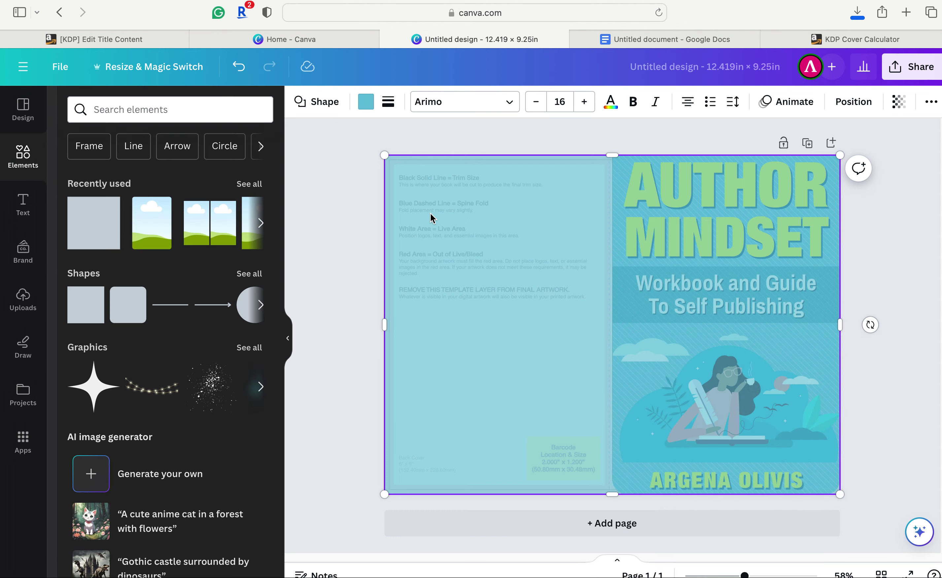
# Step: Insert a placeholder Heading from the Text panel and drag it to the back cover's top-left corner
pyautogui.click(322, 167)
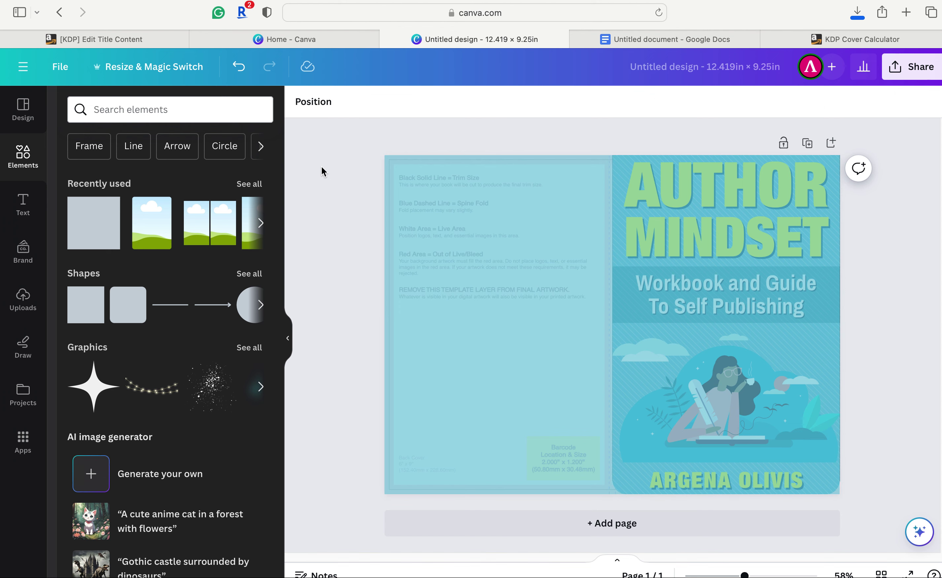
pyautogui.click(487, 211)
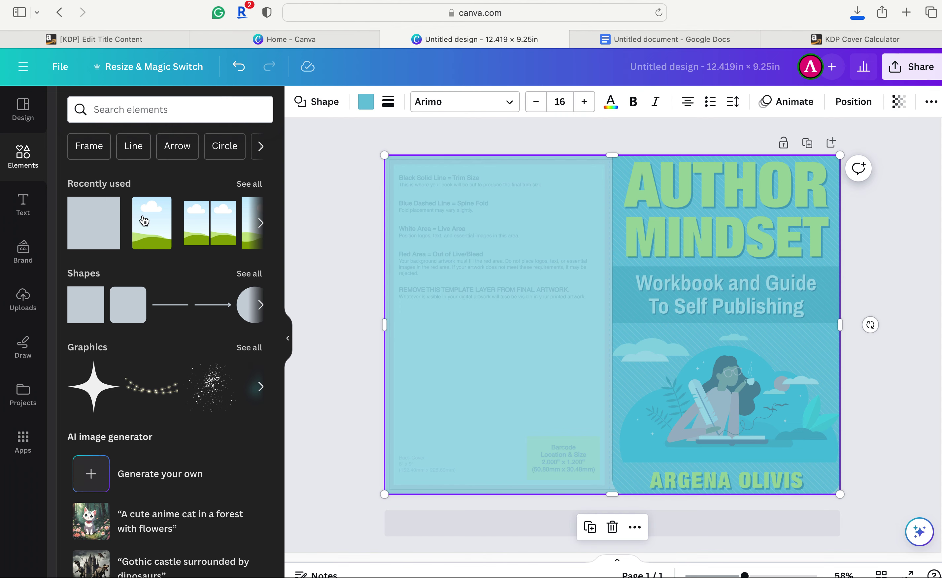
pyautogui.click(23, 209)
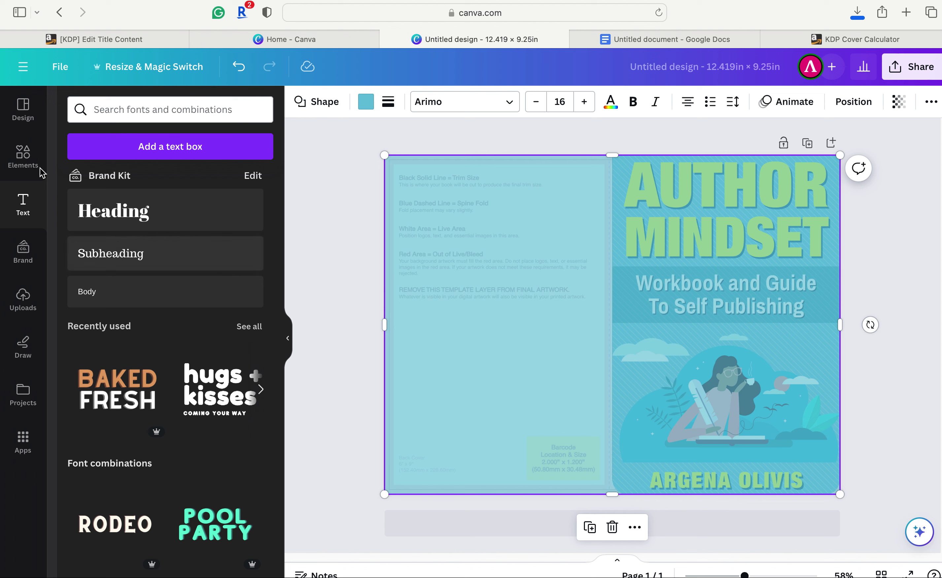
pyautogui.click(151, 219)
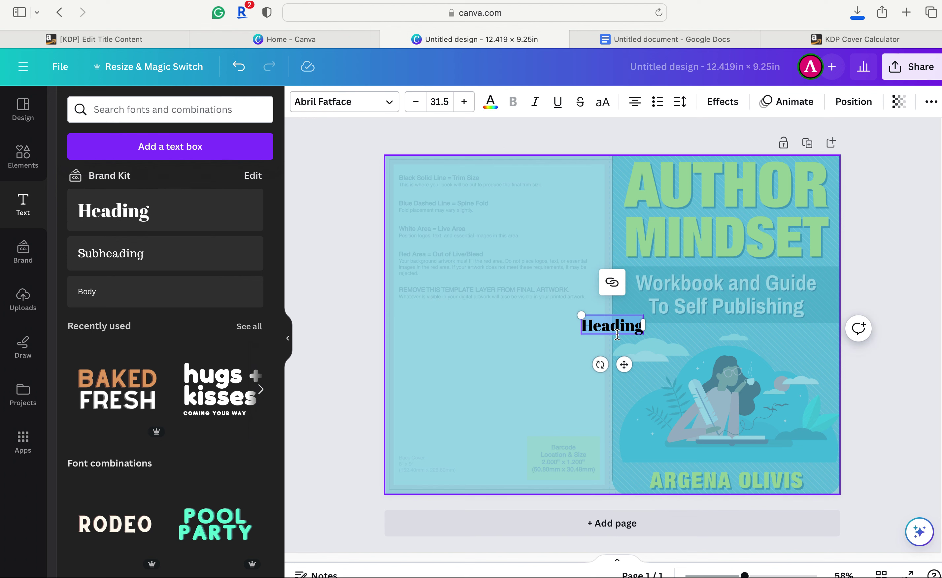
pyautogui.moveTo(623, 364); pyautogui.dragTo(446, 229)
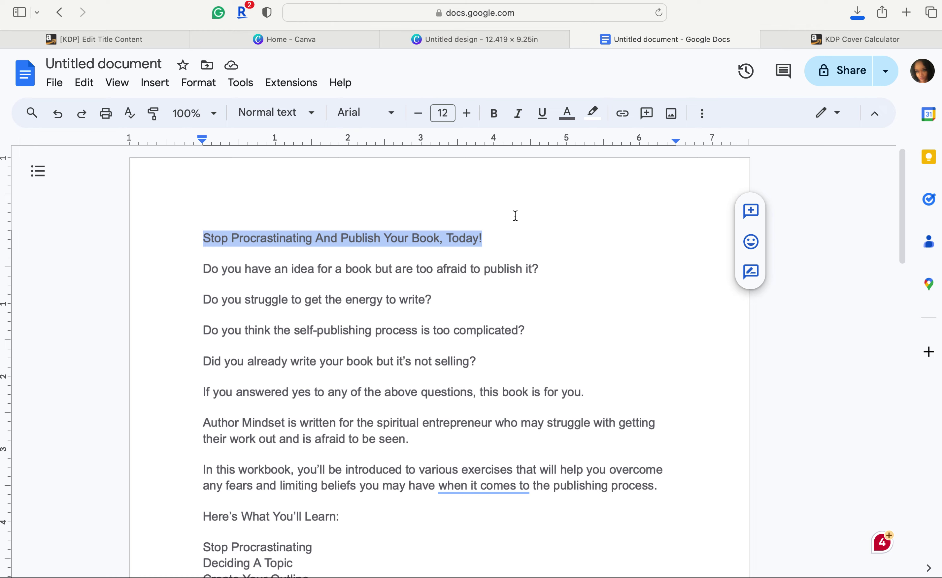
# Step: Copy the title line 'Stop Procrastinating And Publish Your Book, Today!' from the blurb document
pyautogui.scroll(-8, 490, 290)
pyautogui.scroll(3, 490, 290)
pyautogui.scroll(5, 311, 363)
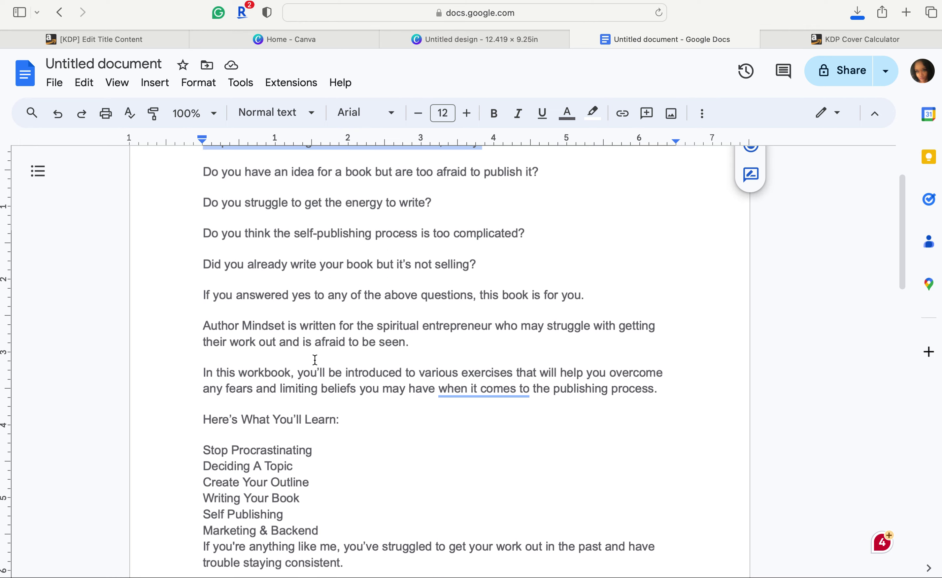
pyautogui.scroll(-2, 427, 363)
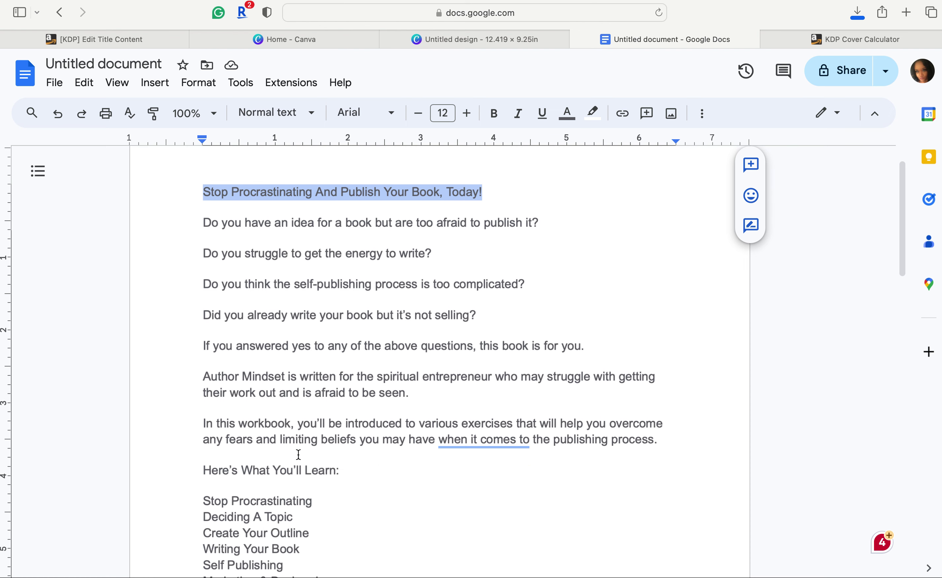
pyautogui.click(154, 38)
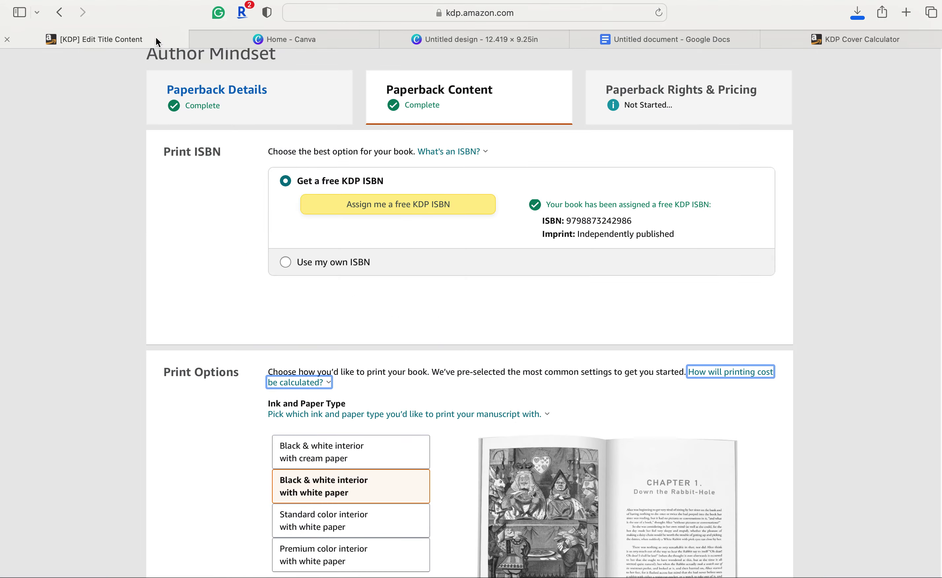
# Step: Paste 'Stop Procrastinating And Publish Your Book, Today!' over the Heading, widened to two lines at the top
pyautogui.click(499, 36)
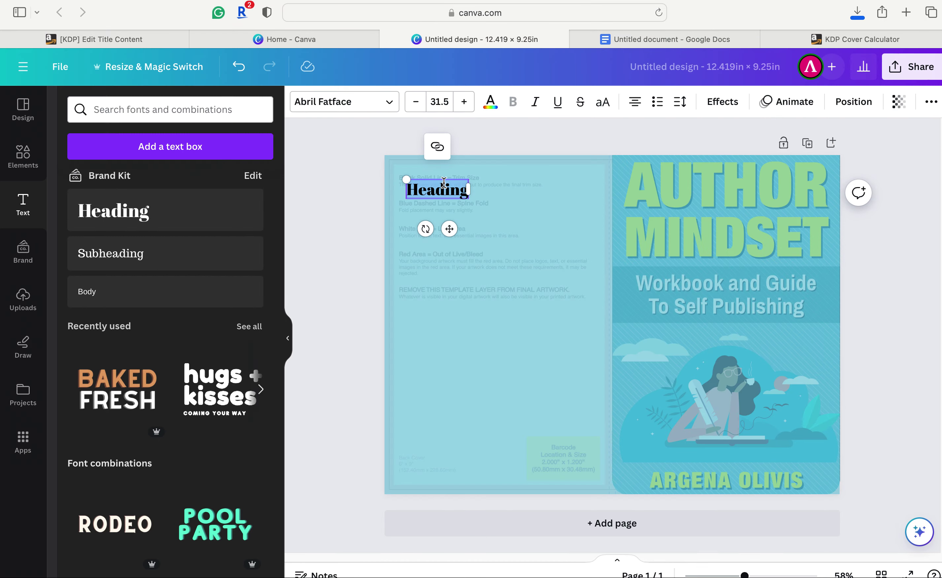
pyautogui.write('Stop Procrastinating And Publish Your Book, Today!')
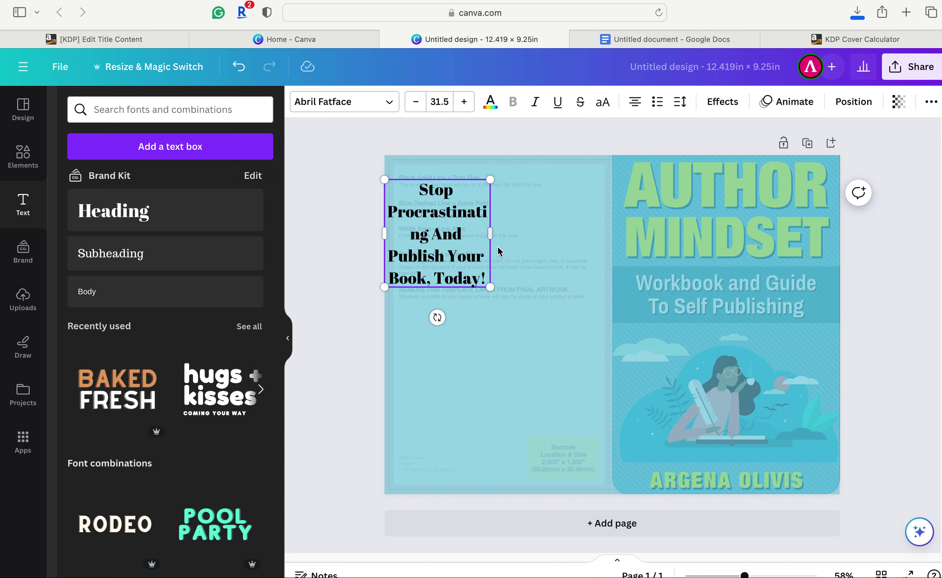
pyautogui.moveTo(492, 240); pyautogui.dragTo(612, 201)
pyautogui.moveTo(511, 251); pyautogui.dragTo(508, 233)
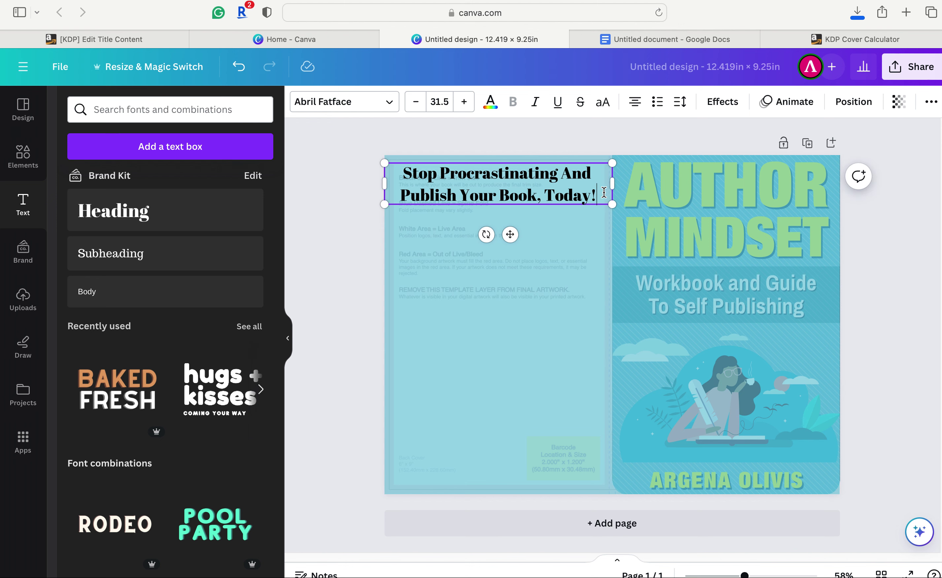
# Step: Make the back-cover title text white
pyautogui.moveTo(604, 192); pyautogui.dragTo(394, 172)
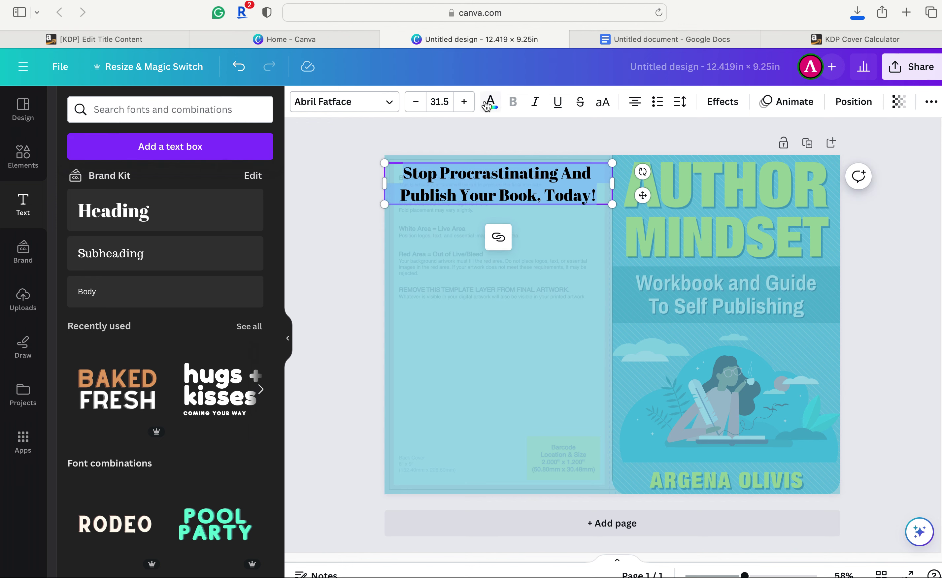
pyautogui.click(489, 104)
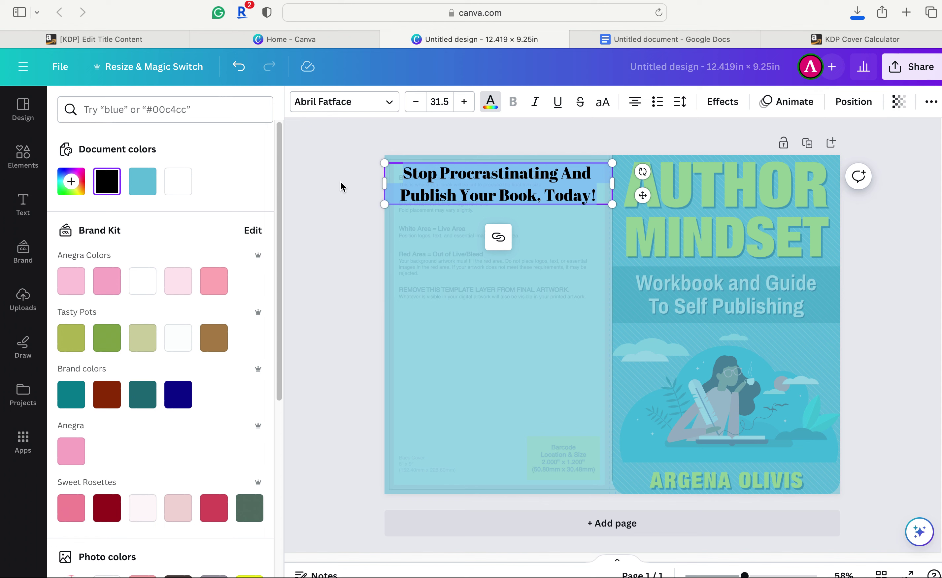
pyautogui.click(140, 281)
pyautogui.click(304, 225)
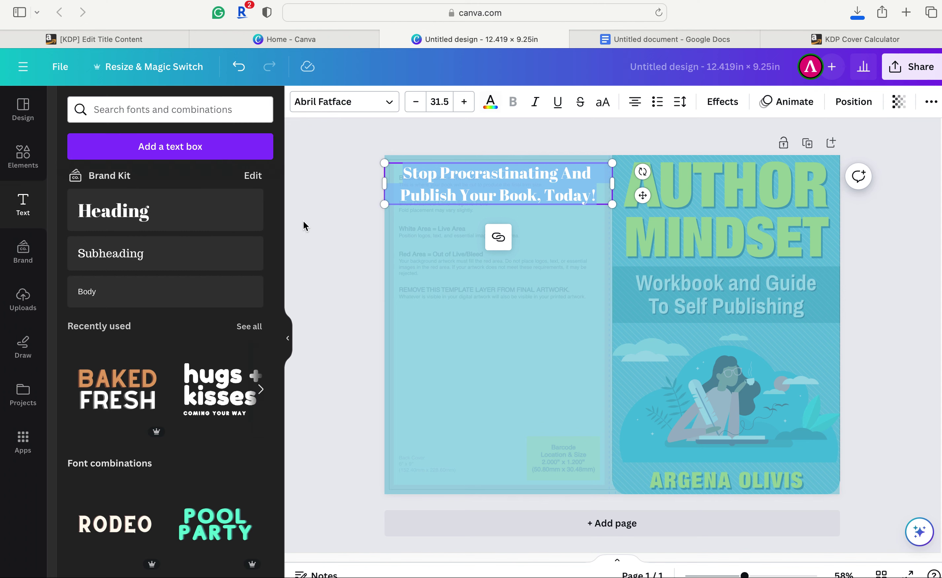
# Step: Recolour the title with the yellow Photo colors swatch
pyautogui.click(459, 265)
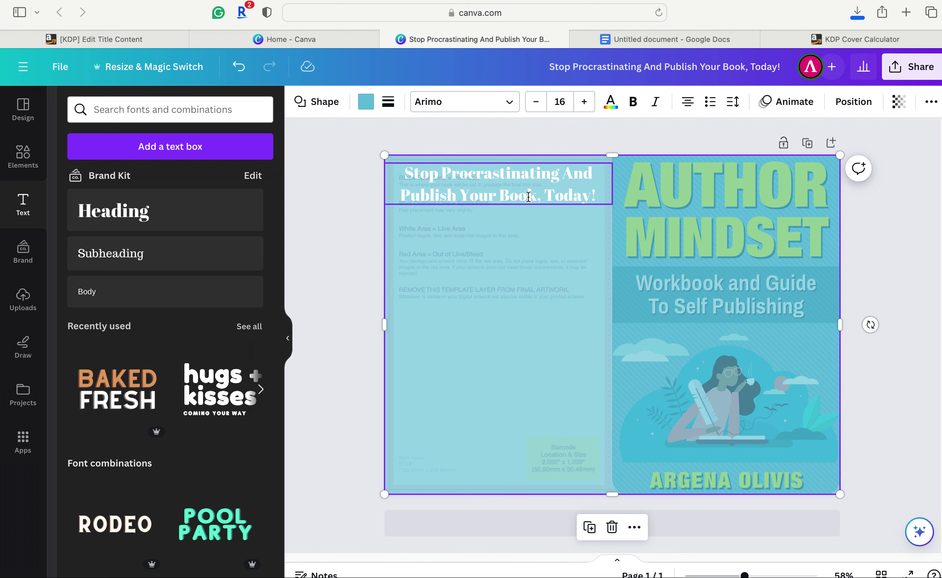
pyautogui.doubleClick(535, 189)
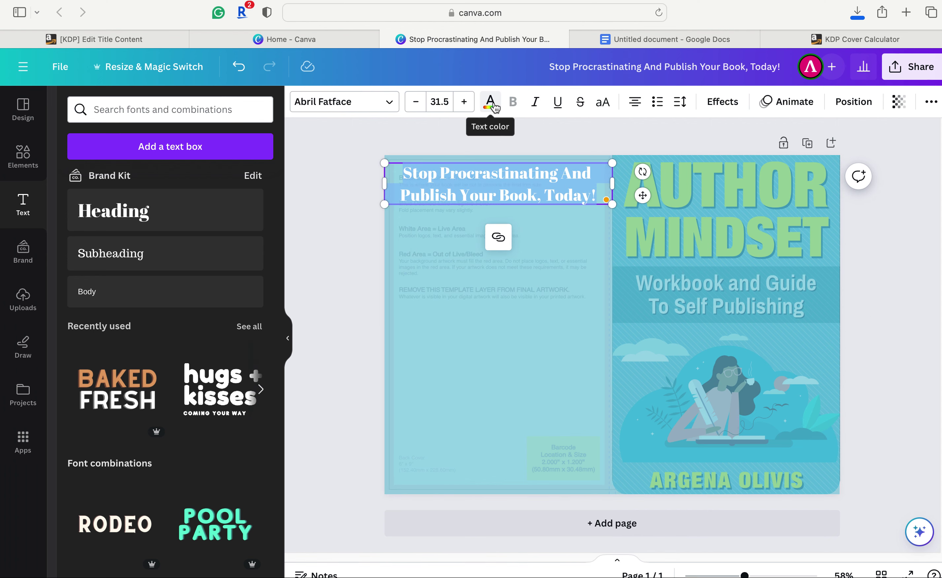
pyautogui.click(491, 102)
pyautogui.scroll(-6, 158, 418)
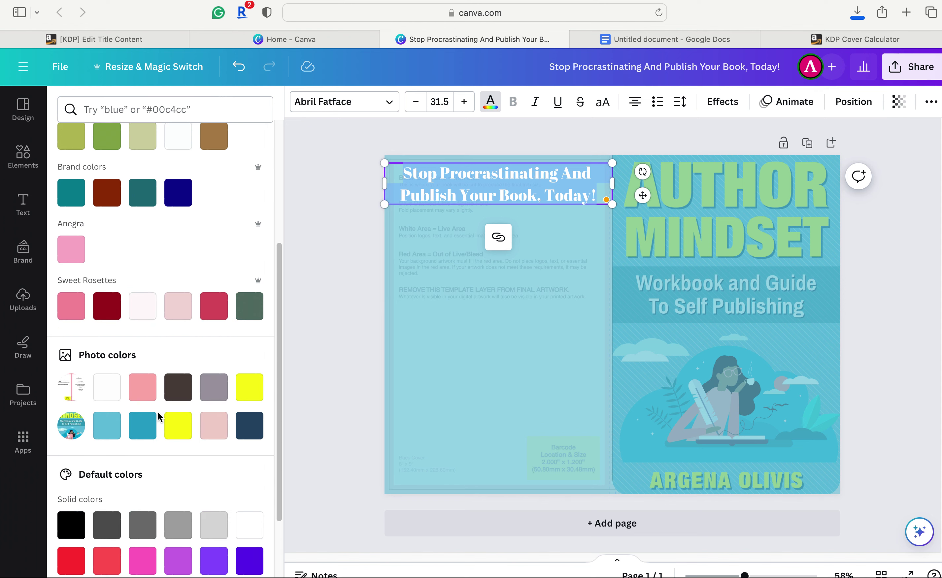
pyautogui.click(180, 412)
pyautogui.click(320, 281)
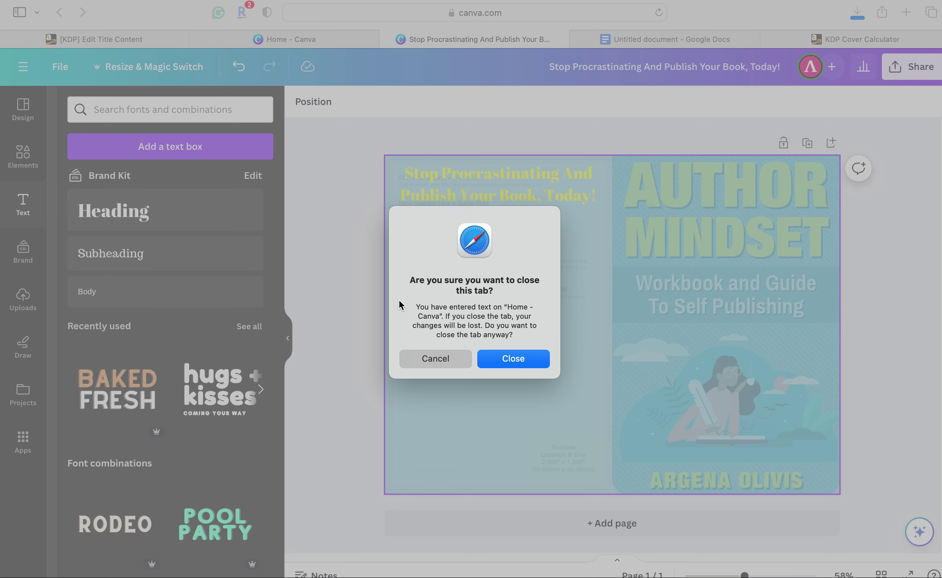
# Step: Close the spare Home - Canva tab and resize the new Body text box on the back cover
pyautogui.click(499, 359)
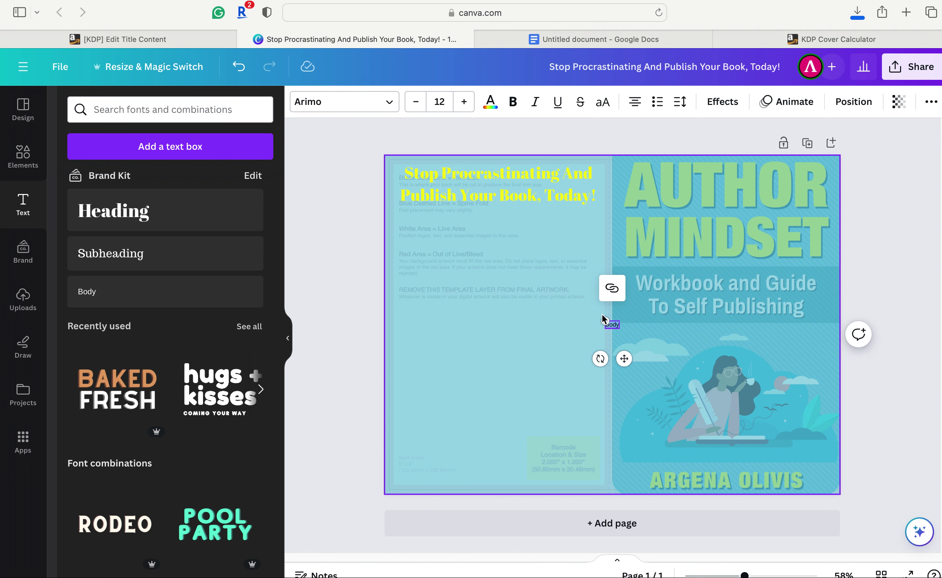
pyautogui.moveTo(607, 322); pyautogui.dragTo(418, 234)
pyautogui.moveTo(619, 330); pyautogui.dragTo(586, 311)
# Step: Copy the description paragraphs below the title in the Google Docs blurb, then go back to Canva
pyautogui.click(638, 40)
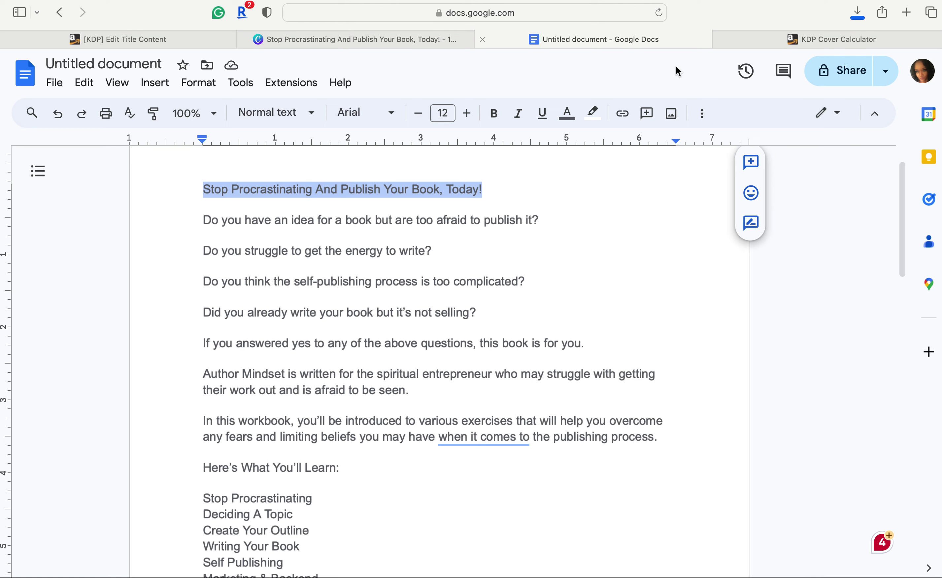
pyautogui.moveTo(202, 217); pyautogui.dragTo(685, 444)
pyautogui.click(414, 43)
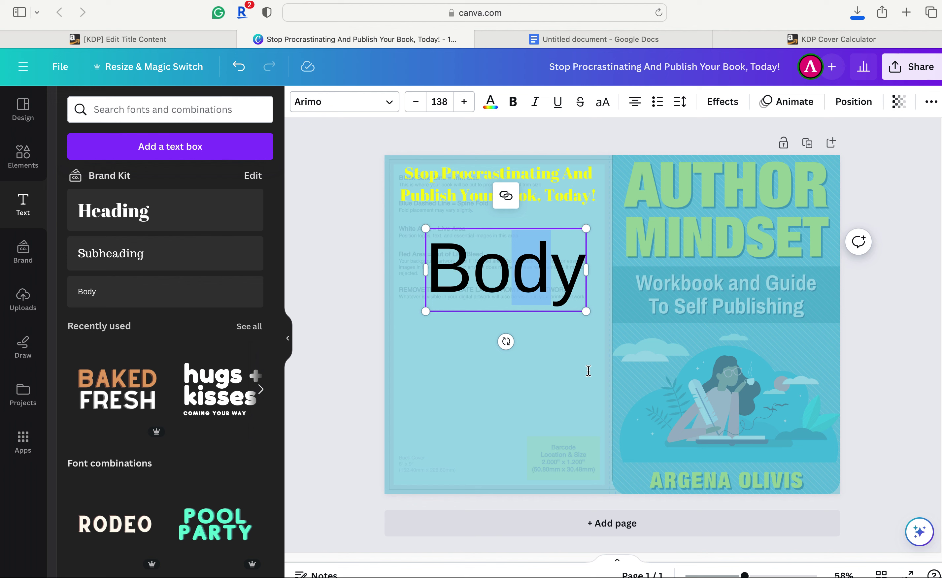
# Step: Paste the description into the Body box and shrink its font size from 13 to around 8
pyautogui.press('super+v')
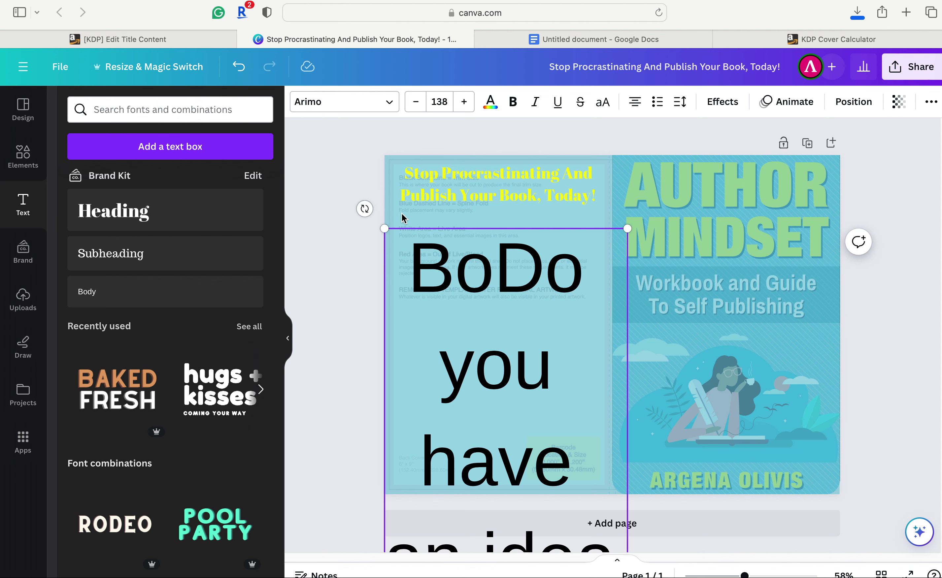
pyautogui.click(444, 101)
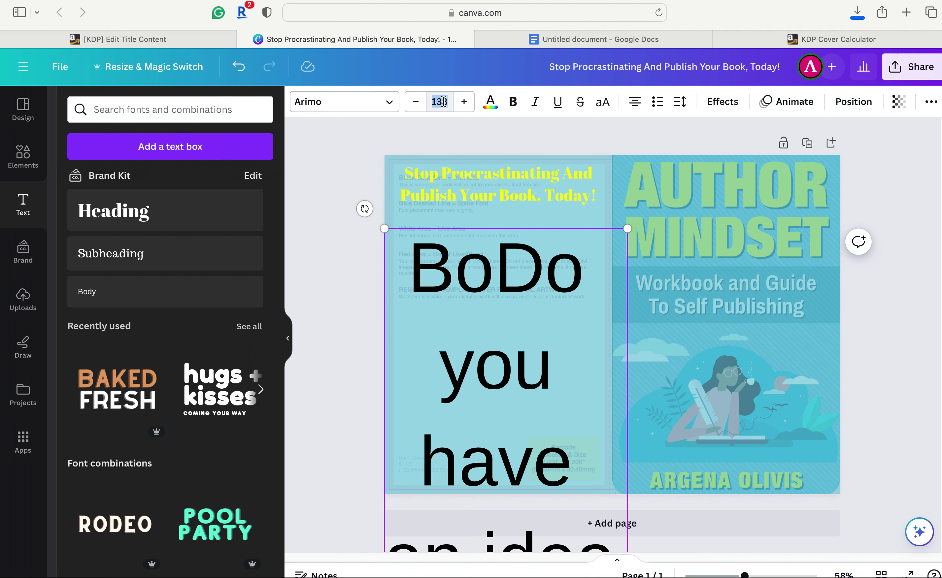
pyautogui.write('13')
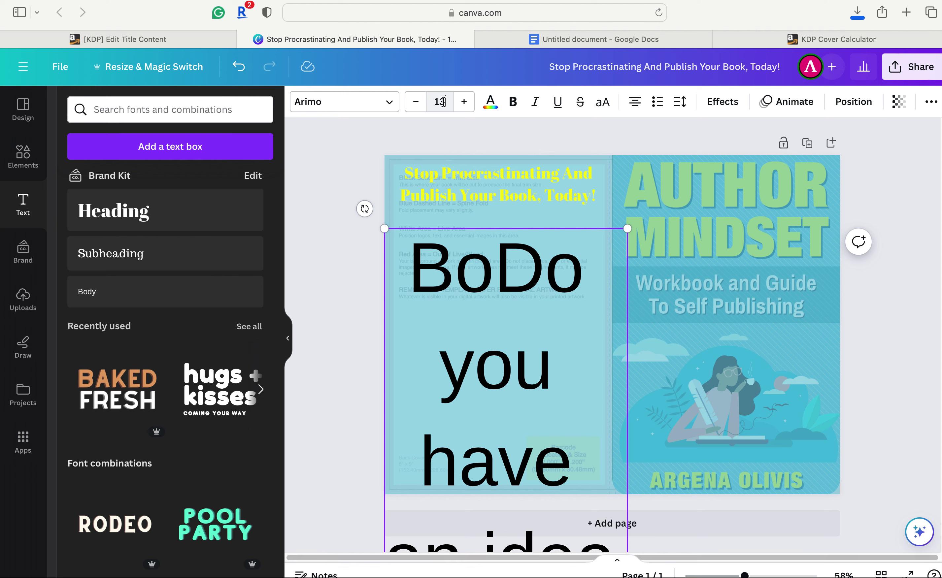
pyautogui.press('Return')
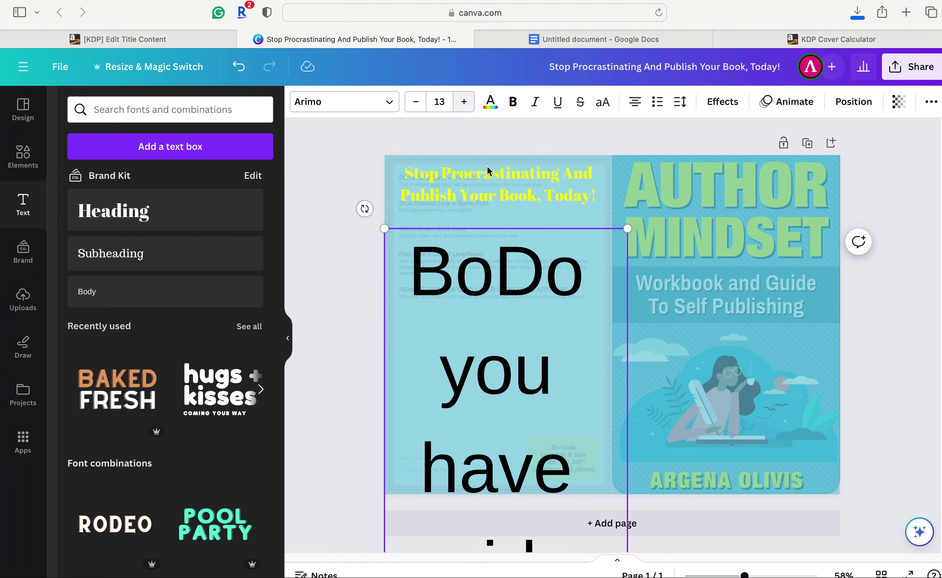
pyautogui.click(595, 389)
pyautogui.click(540, 269)
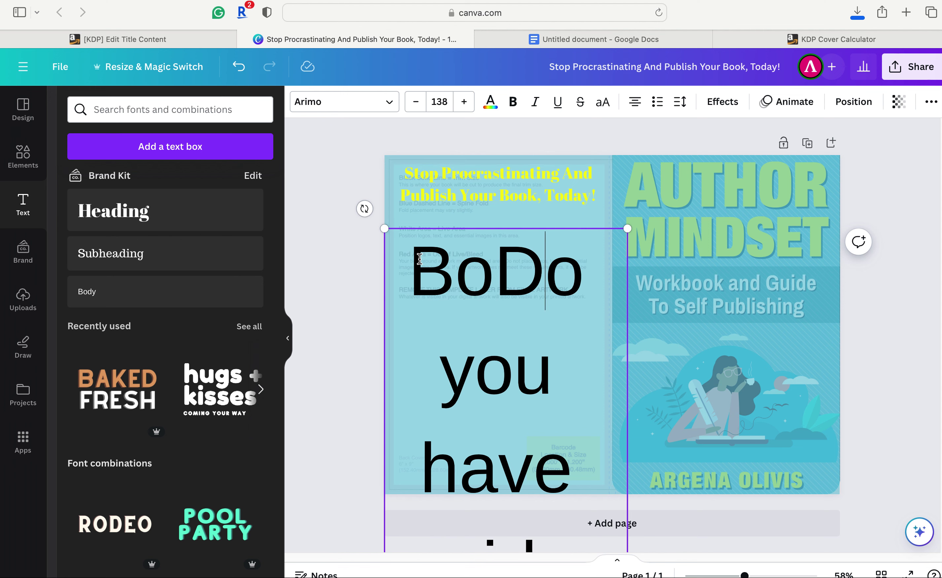
pyautogui.click(417, 101)
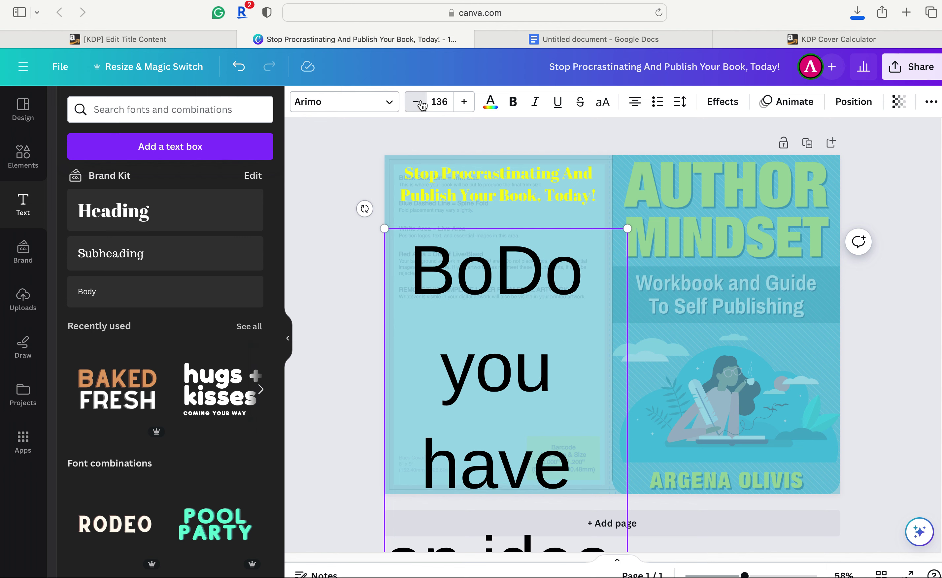
pyautogui.click(441, 103)
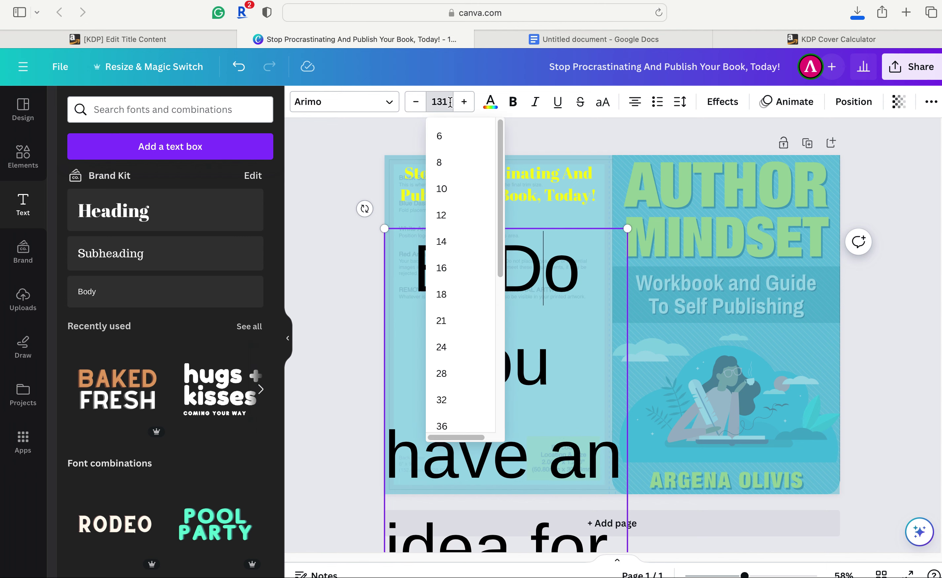
pyautogui.click(441, 102)
pyautogui.click(441, 103)
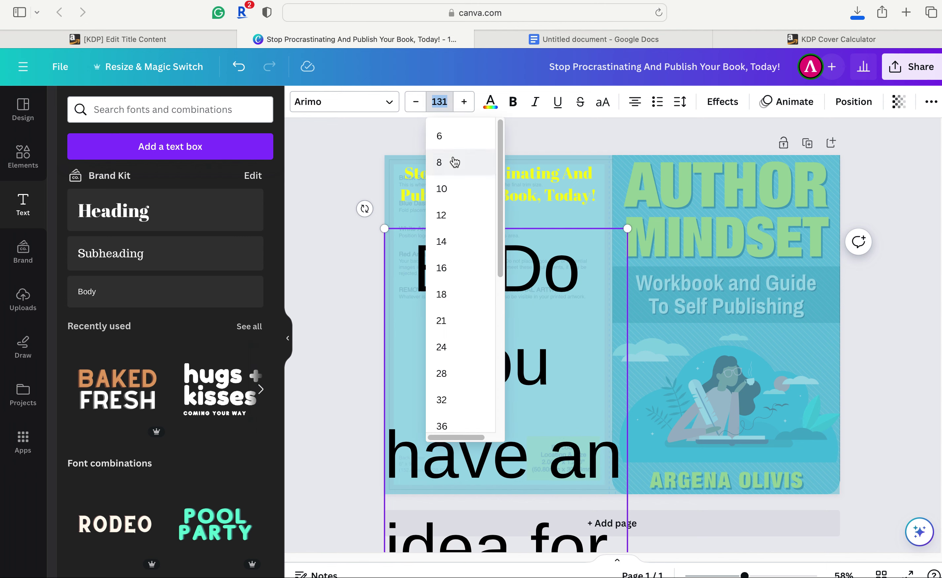
pyautogui.click(439, 162)
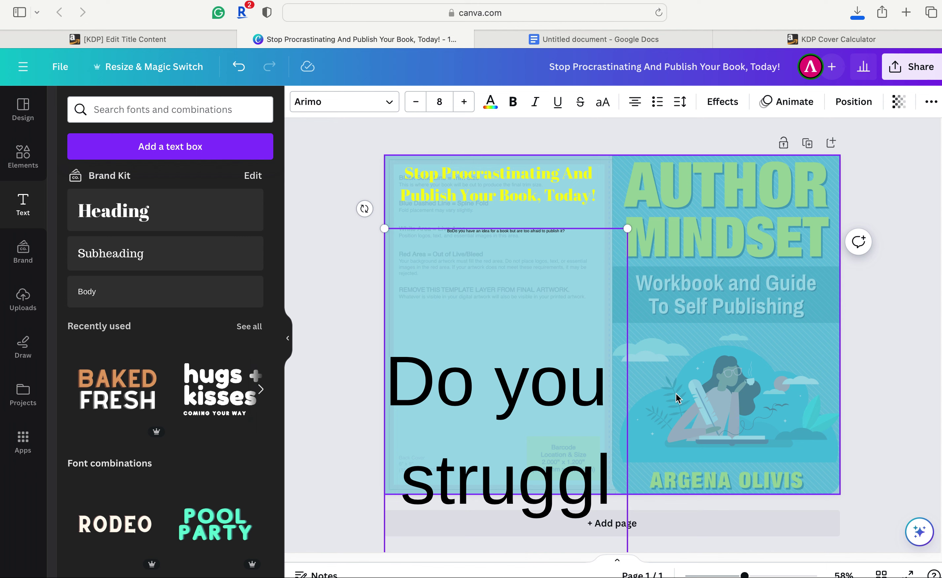
pyautogui.click(465, 101)
pyautogui.click(465, 101)
pyautogui.click(465, 102)
# Step: Move the description box lower and delete the stray BoD line and opening words
pyautogui.moveTo(391, 372); pyautogui.dragTo(511, 294)
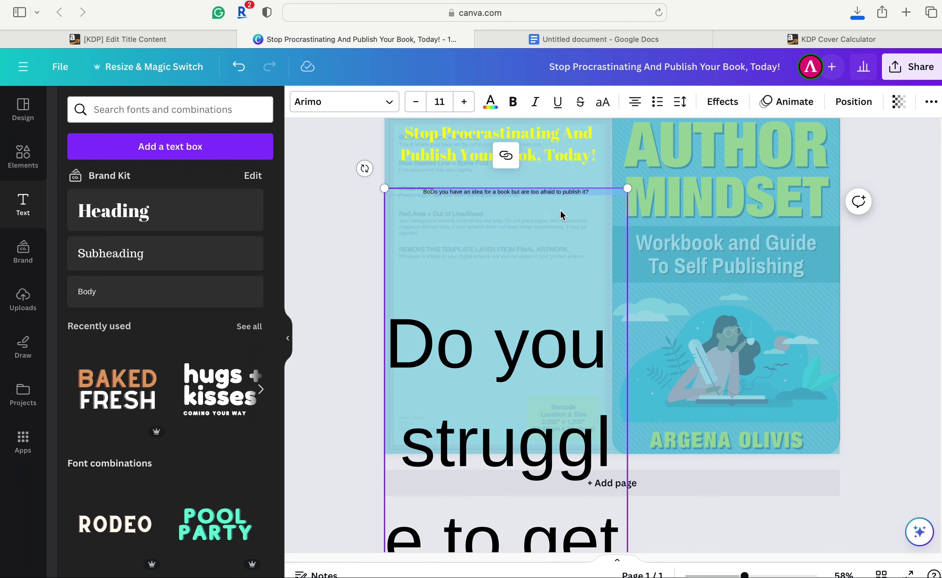
pyautogui.write('D')
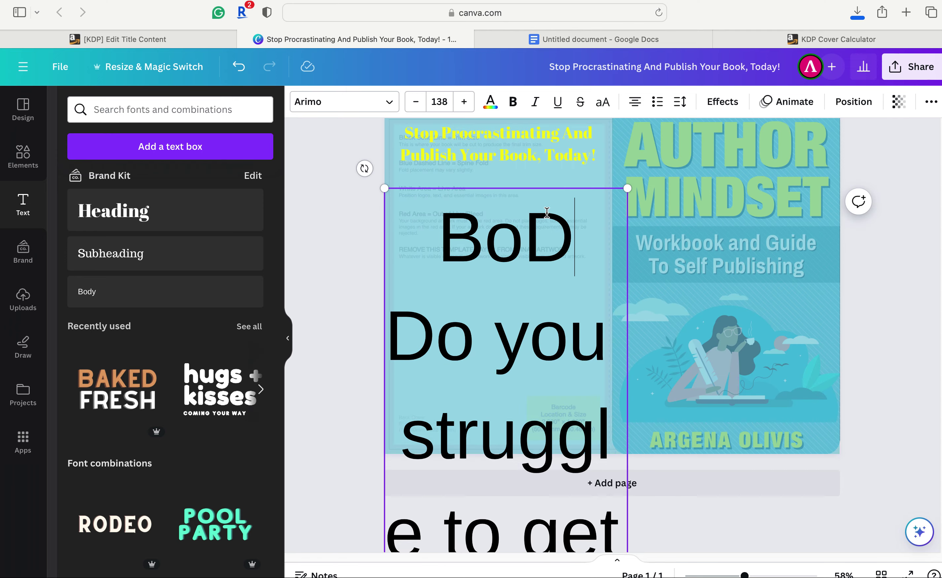
pyautogui.scroll(-10, 638, 387)
pyautogui.scroll(10, 631, 390)
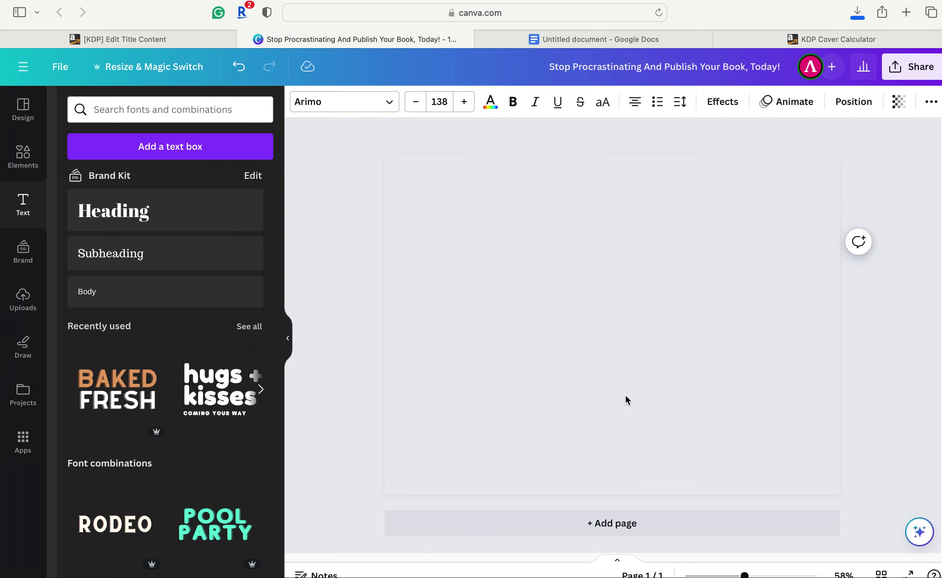
pyautogui.scroll(-5, 626, 395)
pyautogui.scroll(5, 626, 395)
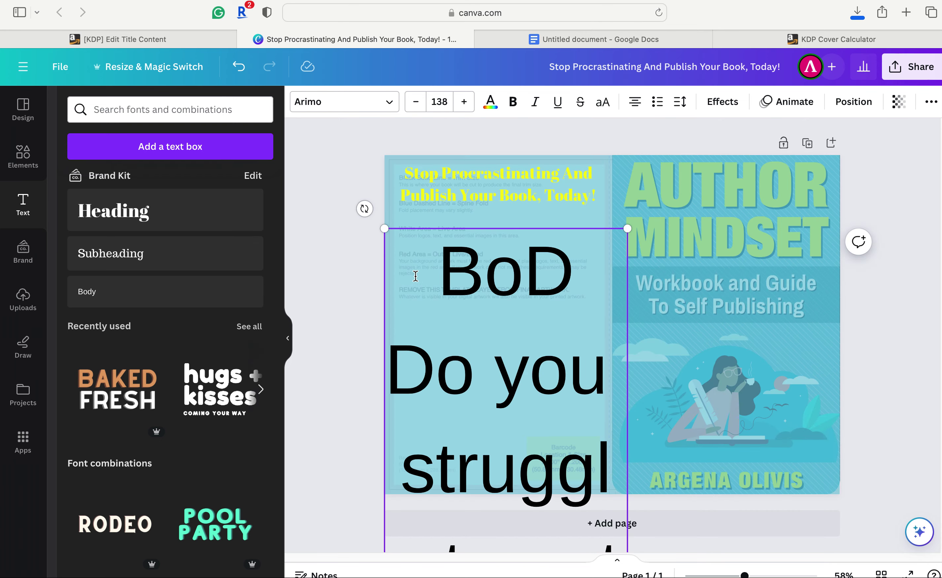
pyautogui.moveTo(408, 252); pyautogui.dragTo(568, 344)
pyautogui.press('BackSpace')
pyautogui.press('BackSpace')
pyautogui.press('BackSpace')
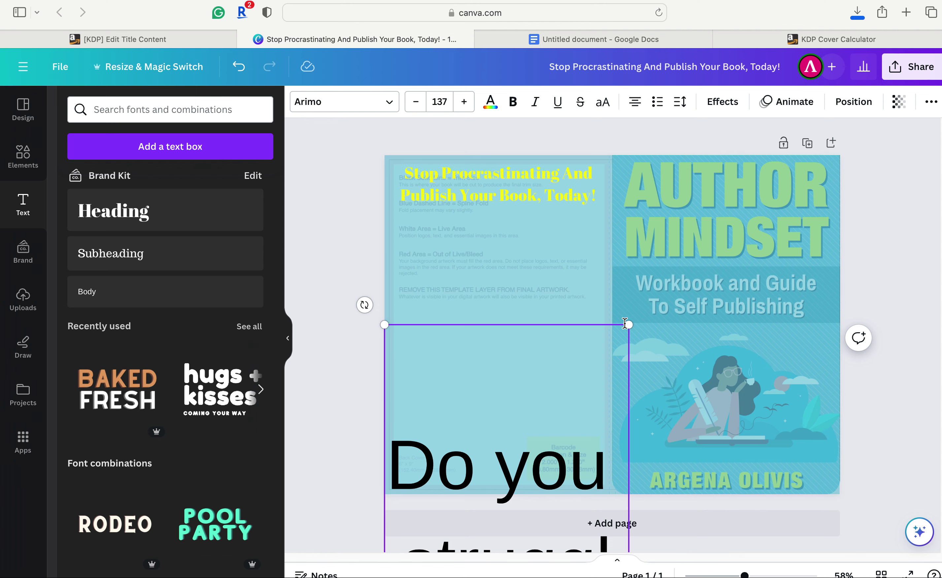
pyautogui.scroll(-5, 401, 287)
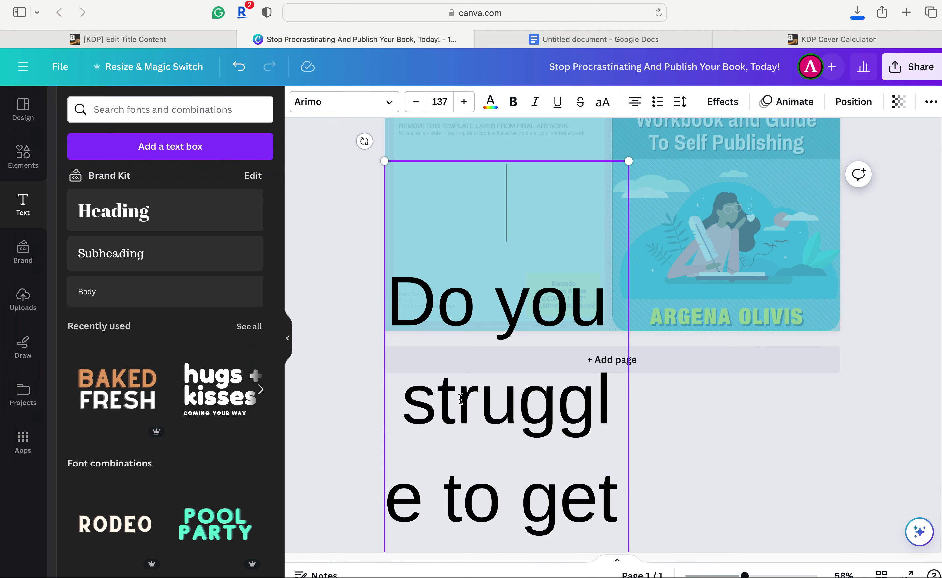
pyautogui.moveTo(401, 287); pyautogui.dragTo(576, 372)
pyautogui.press('BackSpace')
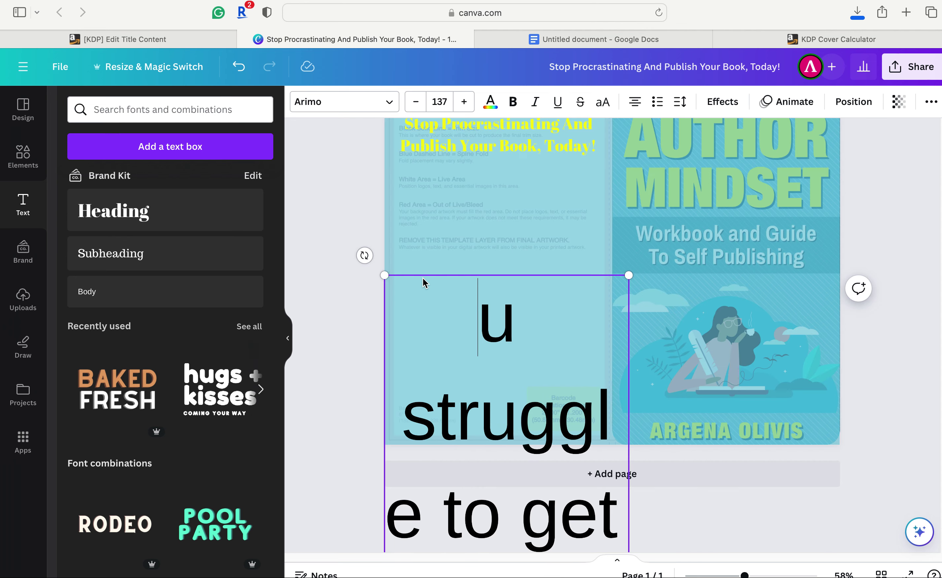
# Step: Try to select and remove the lone letter u in the description
pyautogui.doubleClick(496, 309)
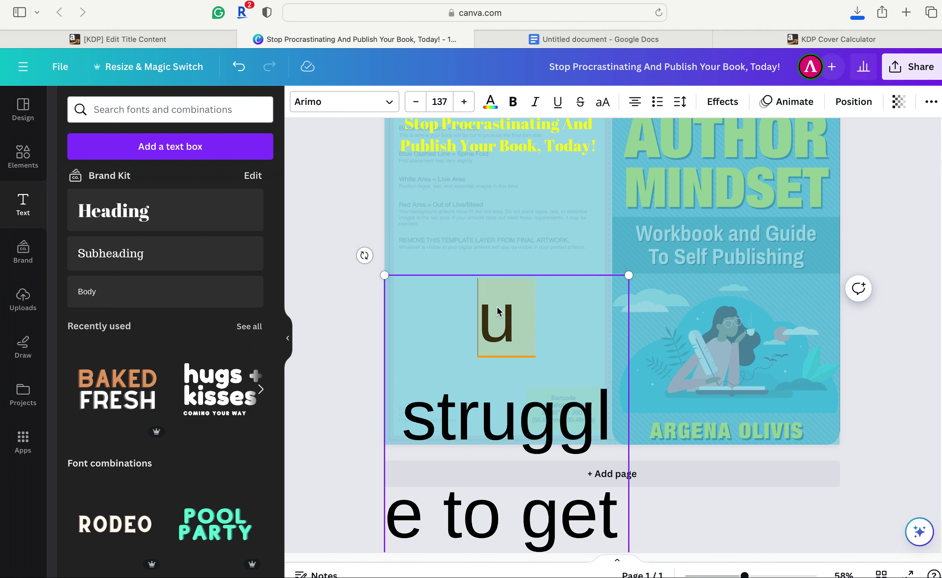
pyautogui.rightClick(498, 311)
pyautogui.press('Escape')
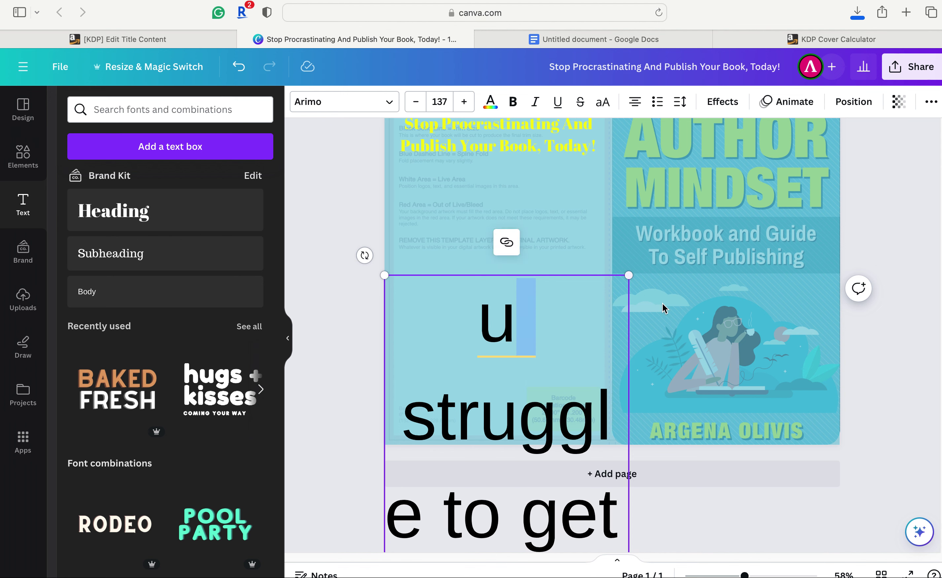
pyautogui.click(488, 319)
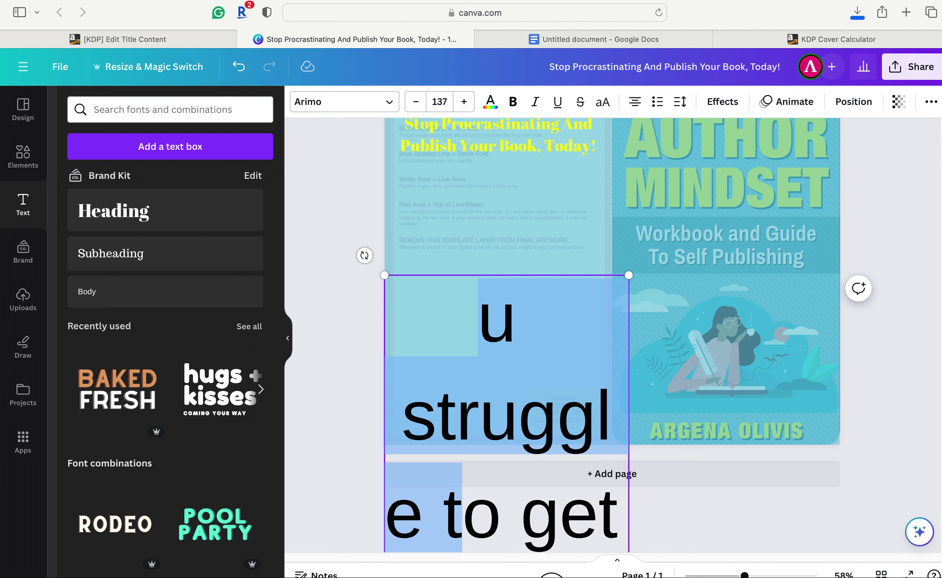
pyautogui.hotkey('shift', 'Down')
pyautogui.hotkey('shift', 'Down')
pyautogui.keyDown('shift'); pyautogui.click(596, 330); pyautogui.keyUp('shift')
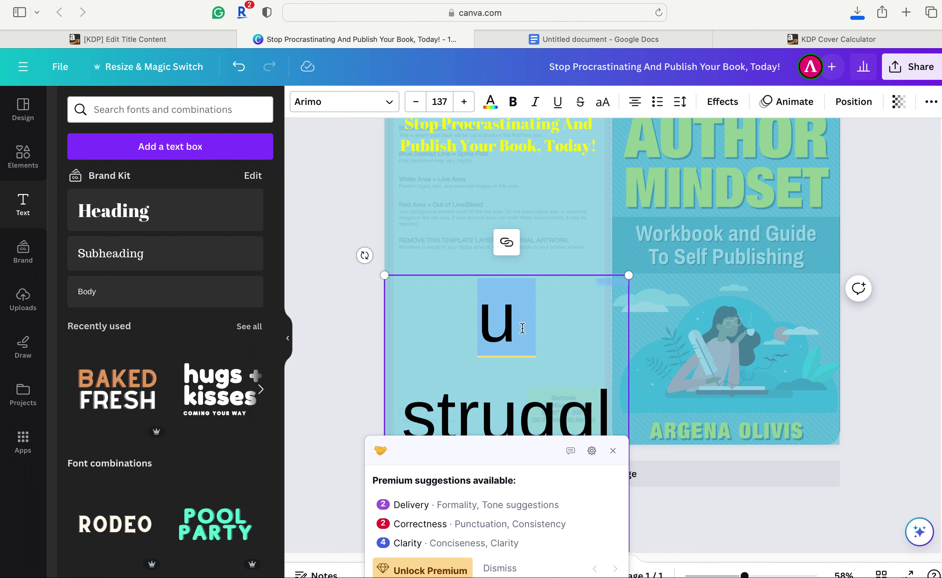
pyautogui.click(472, 319)
pyautogui.hotkey('shift', 'Right')
pyautogui.rightClick(472, 320)
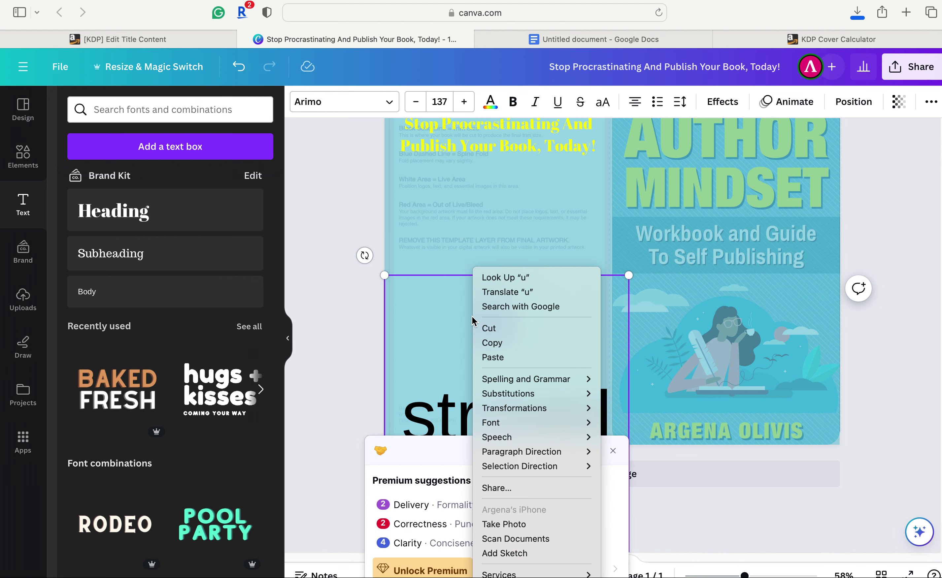
pyautogui.click(439, 328)
# Step: Exit text editing and delete the whole oversized description text box
pyautogui.press('super+a')
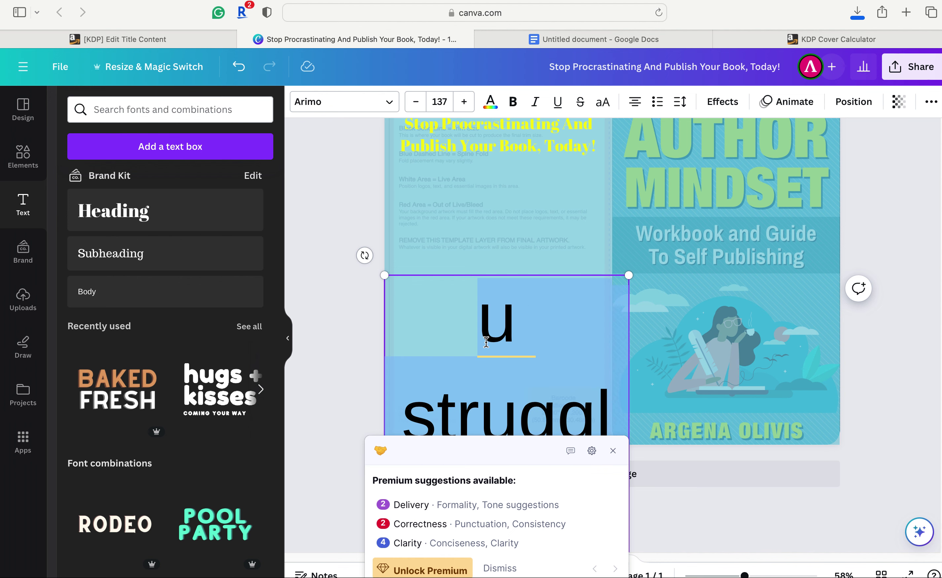
pyautogui.rightClick(503, 338)
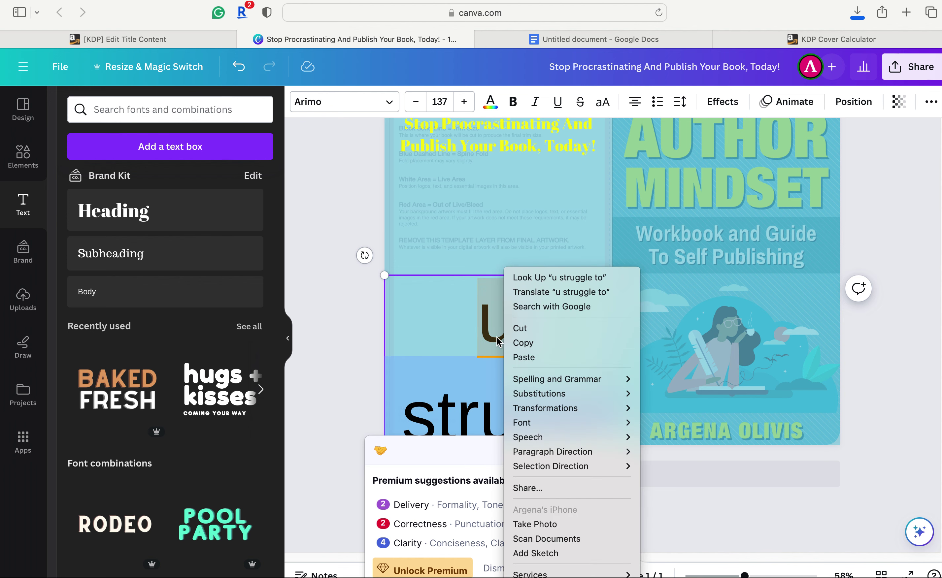
pyautogui.click(390, 258)
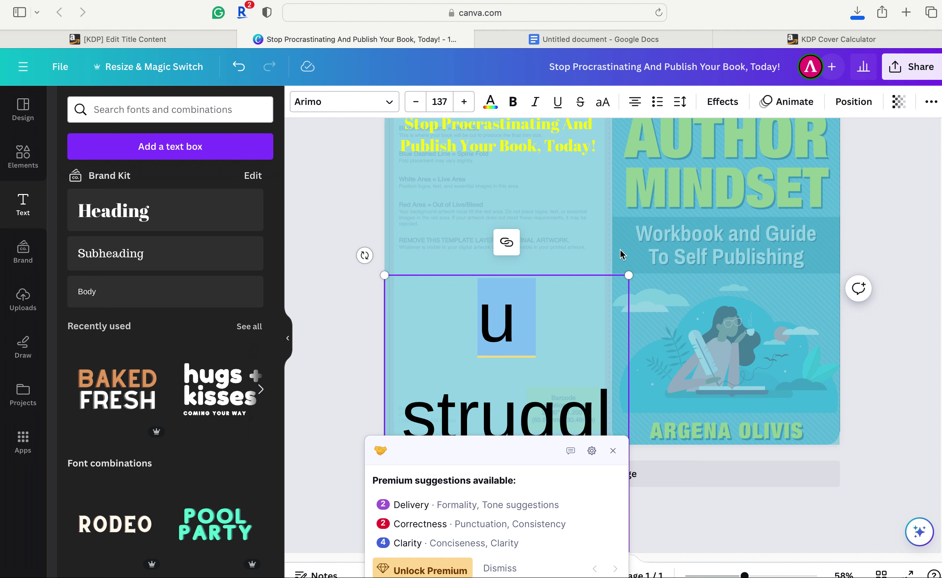
pyautogui.click(613, 451)
pyautogui.scroll(-1, 468, 413)
pyautogui.click(553, 237)
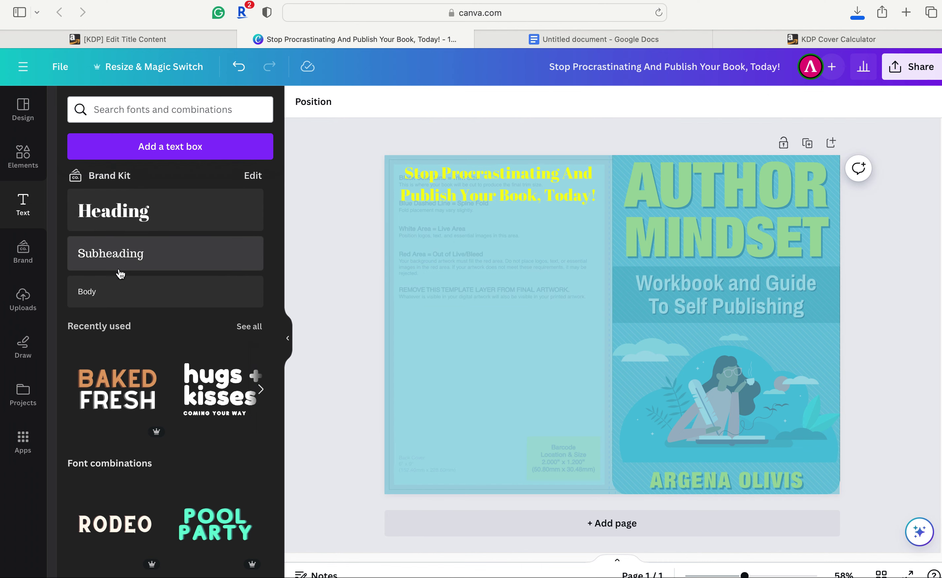
# Step: Add a fresh Body text box and resize it on the back cover
pyautogui.click(113, 301)
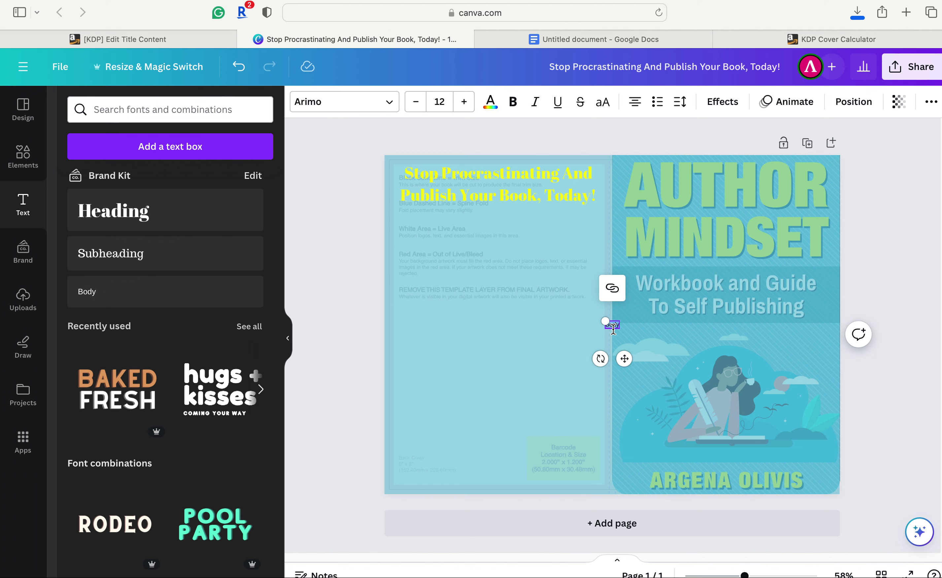
pyautogui.moveTo(604, 321); pyautogui.dragTo(511, 340)
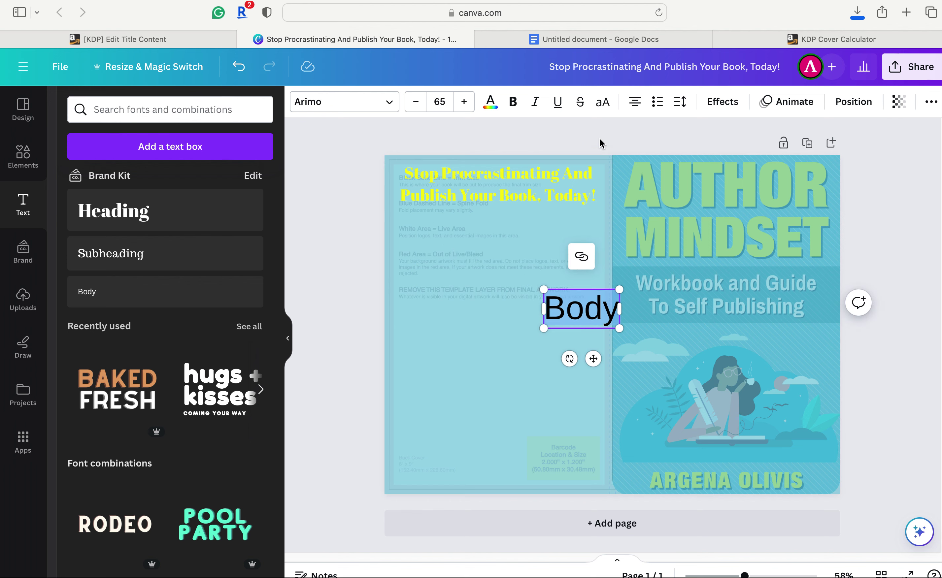
pyautogui.moveTo(544, 290); pyautogui.dragTo(582, 315)
# Step: Select the Google Docs description from 'Do you have an idea...' through the closing invitation
pyautogui.click(584, 39)
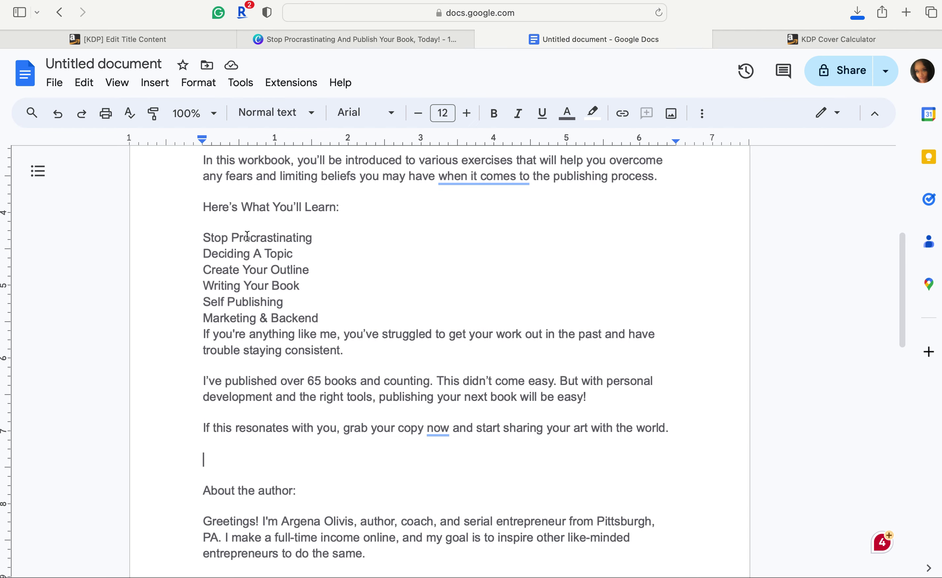
pyautogui.scroll(10, 256, 316)
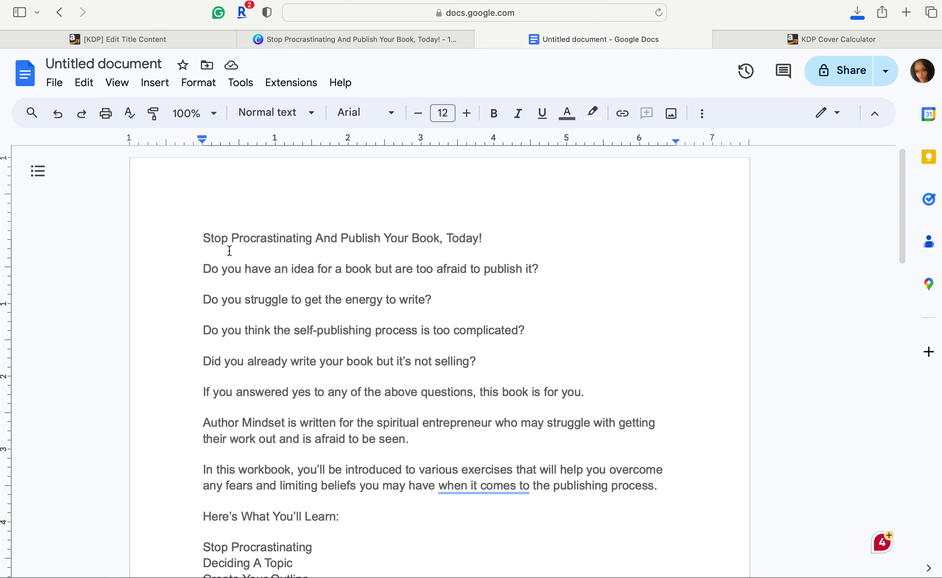
pyautogui.moveTo(201, 279); pyautogui.dragTo(681, 474)
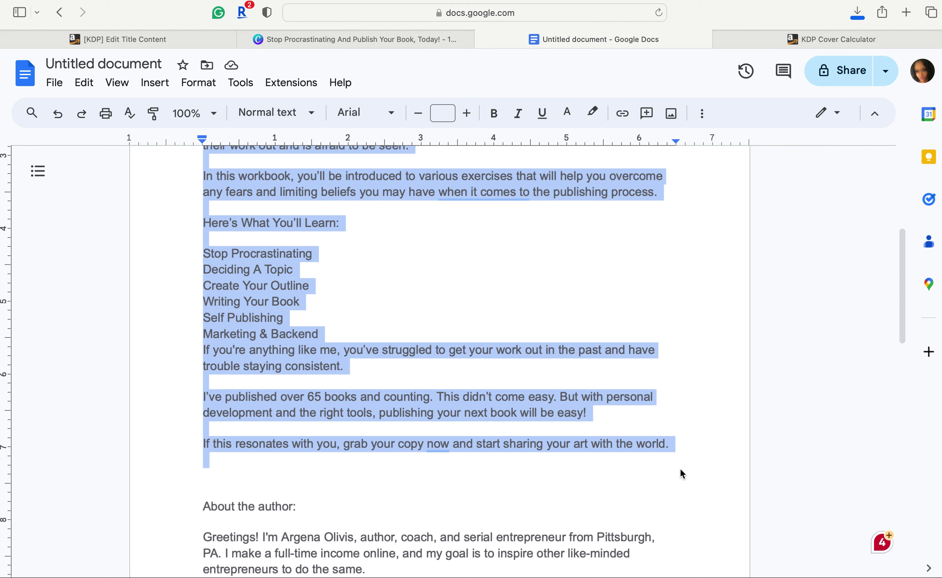
# Step: Paste the description into the Canva Body box, undoing a misplaced resize and background move
pyautogui.click(383, 39)
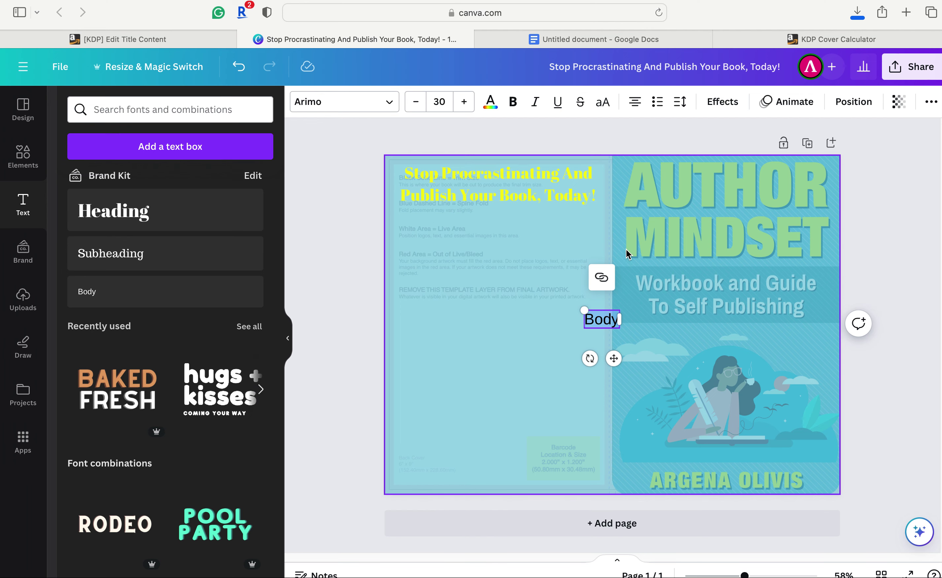
pyautogui.press('super+v')
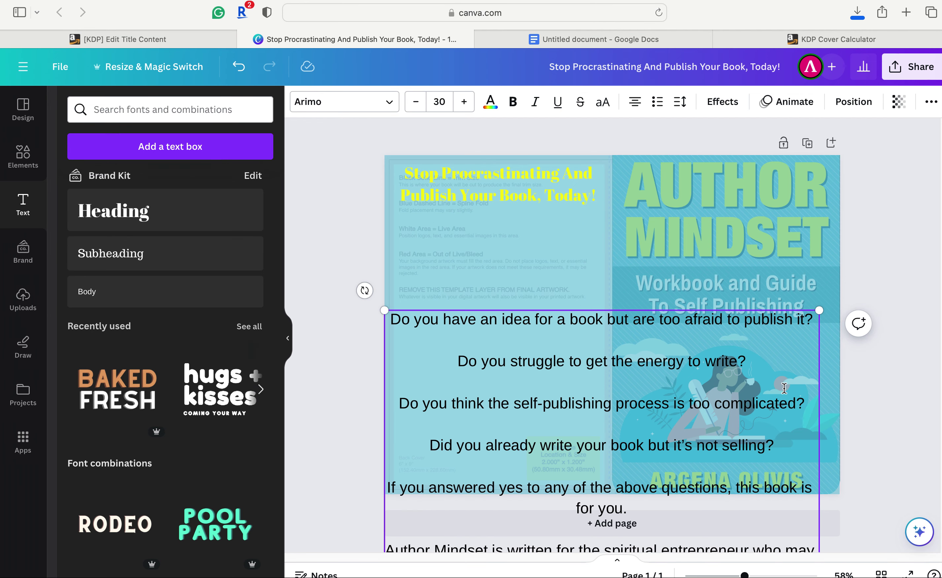
pyautogui.scroll(-12, 882, 355)
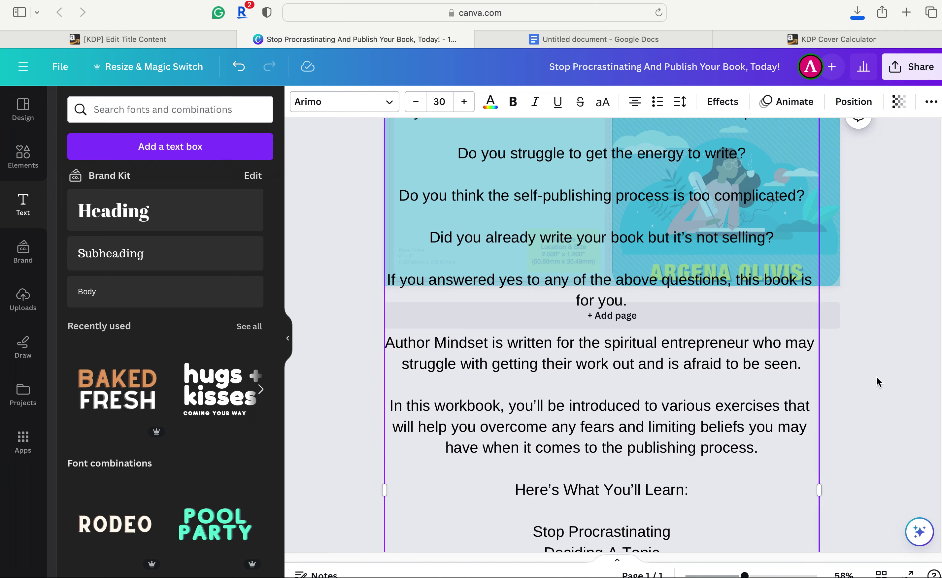
pyautogui.scroll(-2, 866, 410)
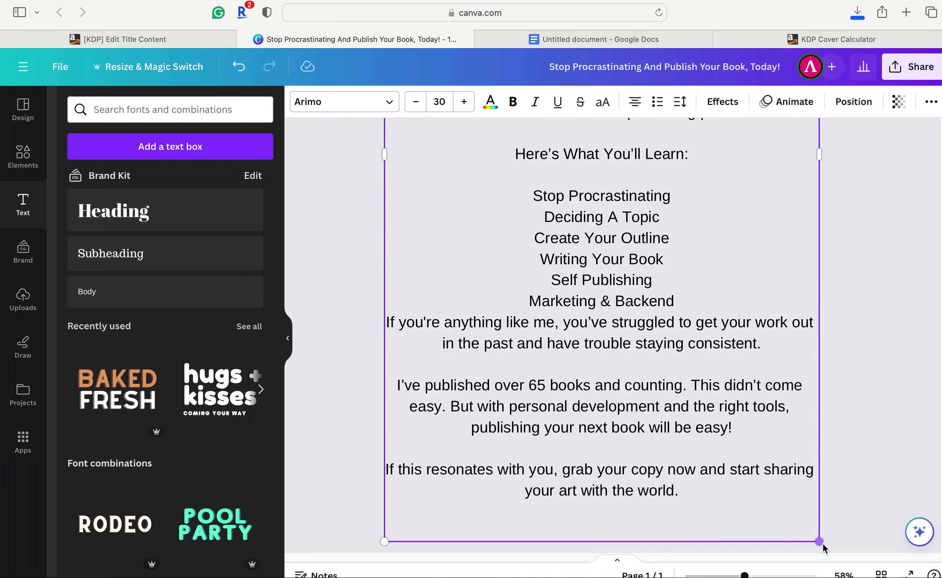
pyautogui.moveTo(821, 543); pyautogui.dragTo(426, 331)
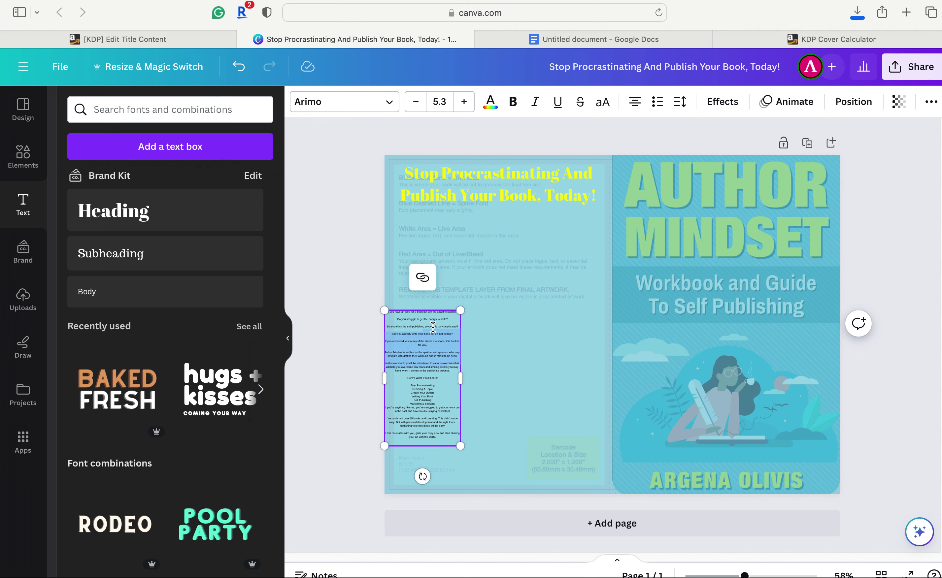
pyautogui.moveTo(455, 301); pyautogui.dragTo(475, 260)
pyautogui.click(239, 66)
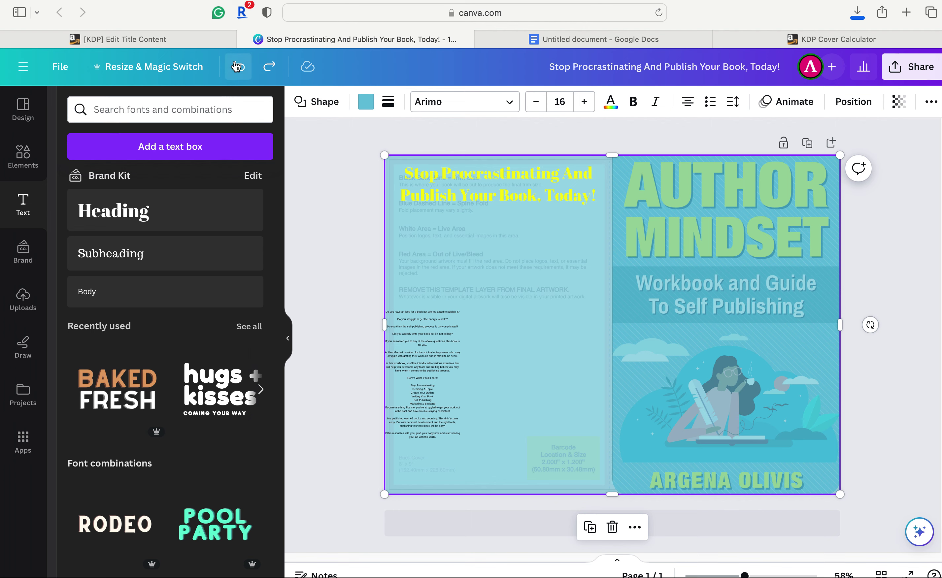
pyautogui.click(238, 66)
# Step: Scale the description box down and position it on the back cover
pyautogui.click(586, 354)
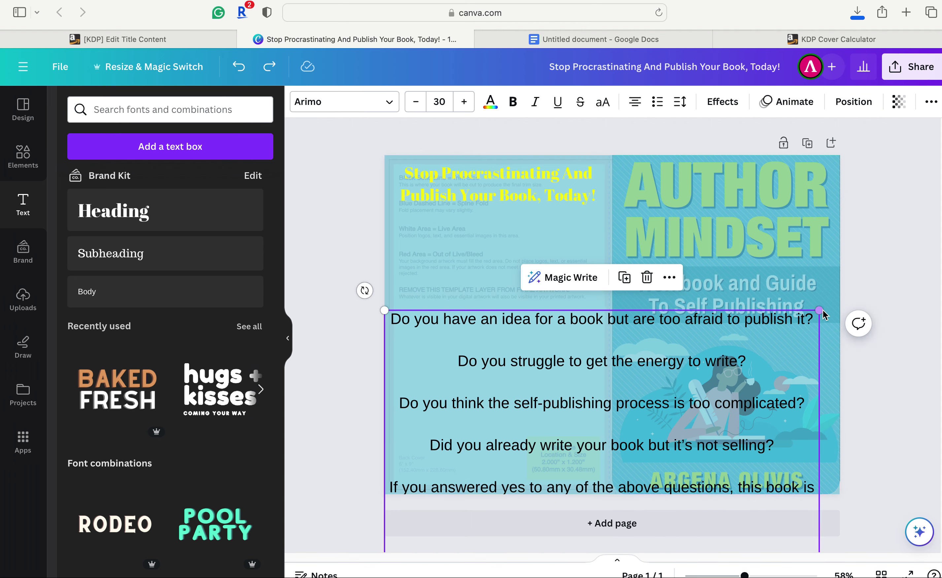
pyautogui.moveTo(821, 311); pyautogui.dragTo(774, 390)
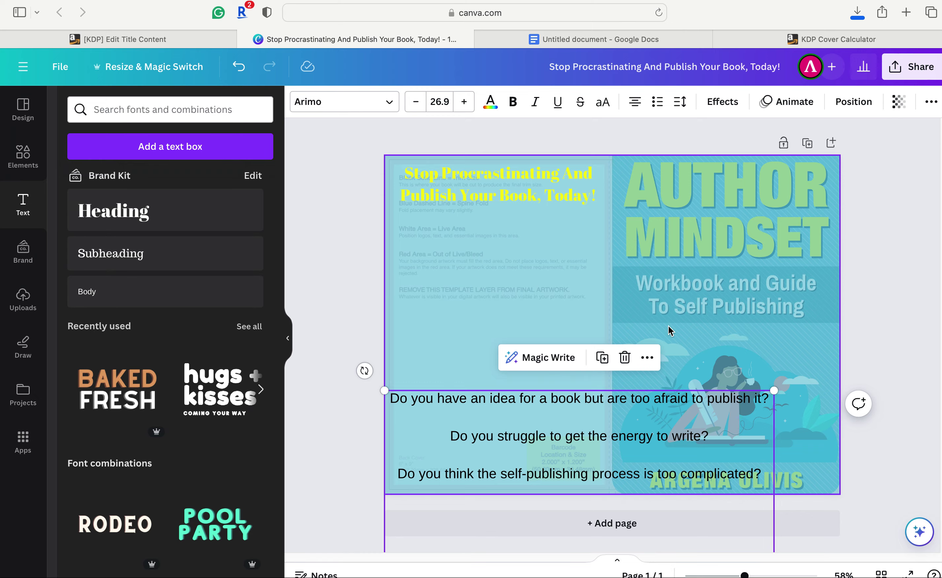
pyautogui.moveTo(764, 390); pyautogui.dragTo(725, 65)
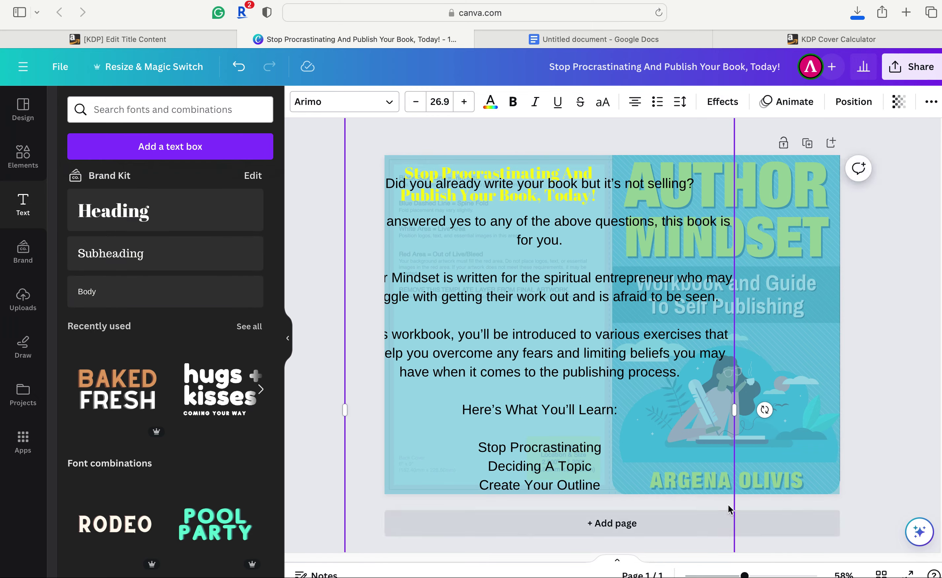
pyautogui.moveTo(670, 424); pyautogui.dragTo(663, 121)
pyautogui.moveTo(728, 478); pyautogui.dragTo(504, 232)
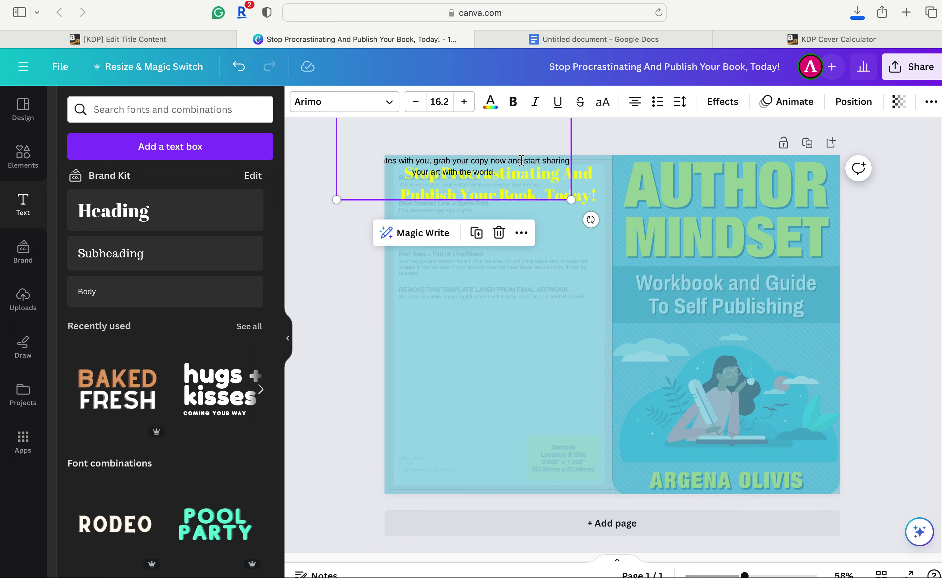
pyautogui.moveTo(521, 160); pyautogui.dragTo(582, 496)
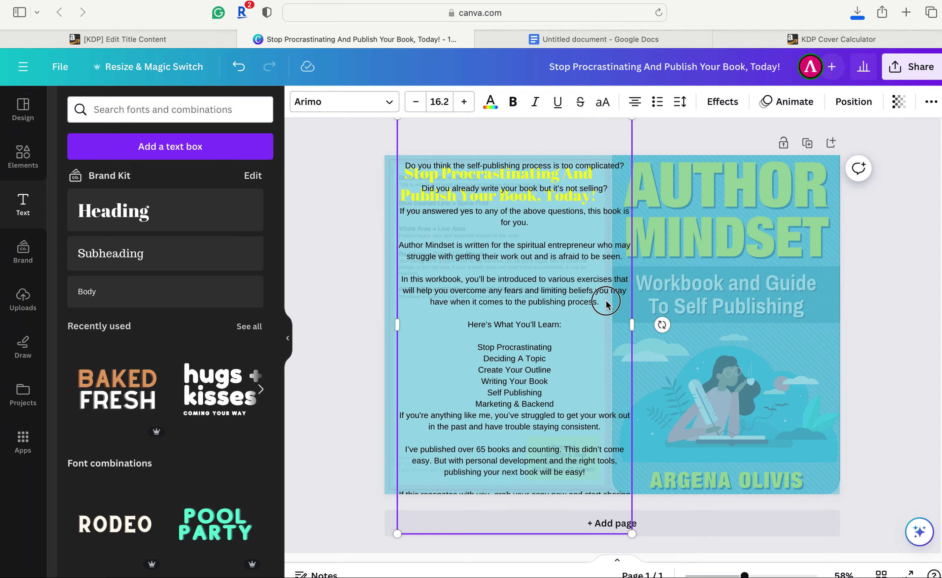
pyautogui.moveTo(605, 306)
pyautogui.mouseDown()
pyautogui.moveTo(486, 288)
pyautogui.moveTo(602, 323)
pyautogui.mouseUp()
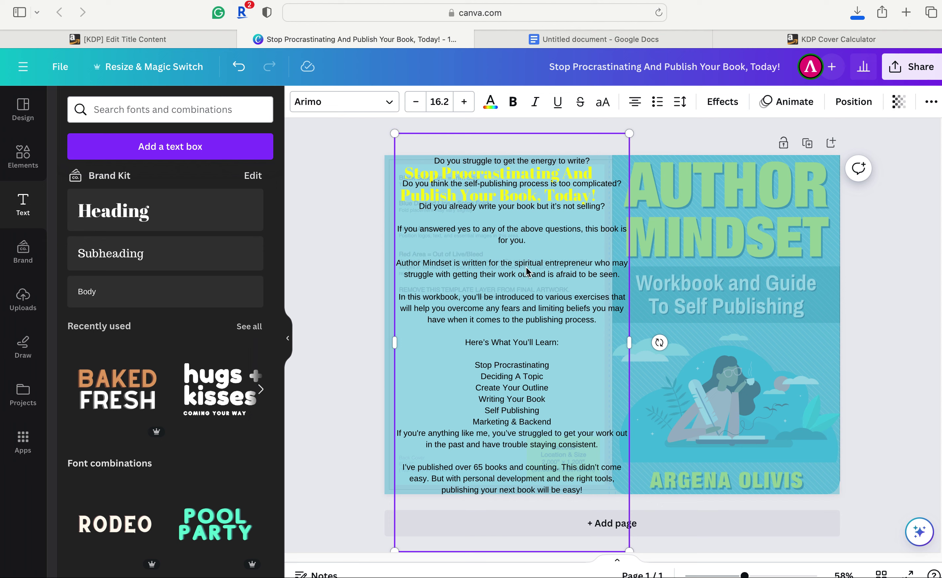
pyautogui.moveTo(629, 550); pyautogui.dragTo(528, 370)
pyautogui.moveTo(456, 220); pyautogui.dragTo(487, 289)
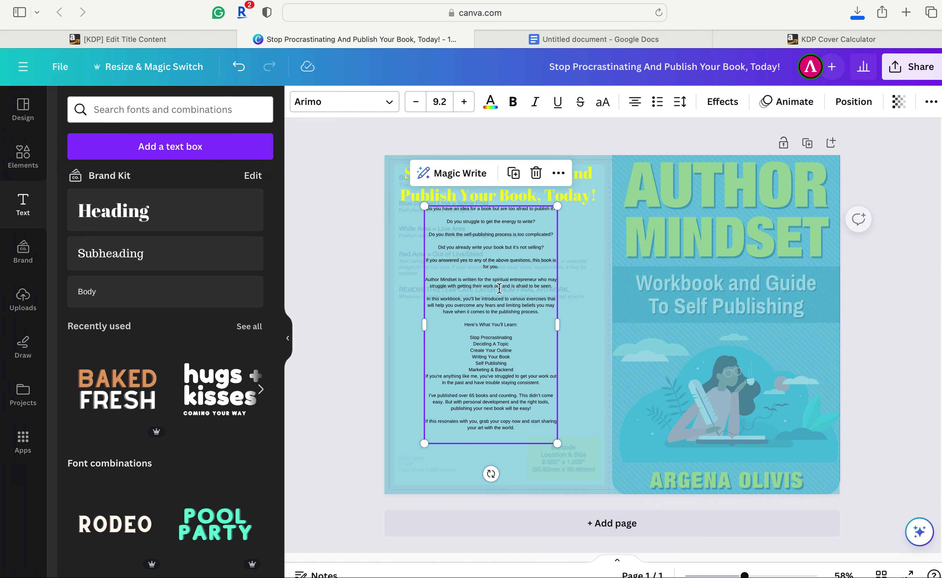
# Step: Delete the middle question paragraphs and resize the box below the yellow heading
pyautogui.doubleClick(480, 269)
pyautogui.click(520, 306)
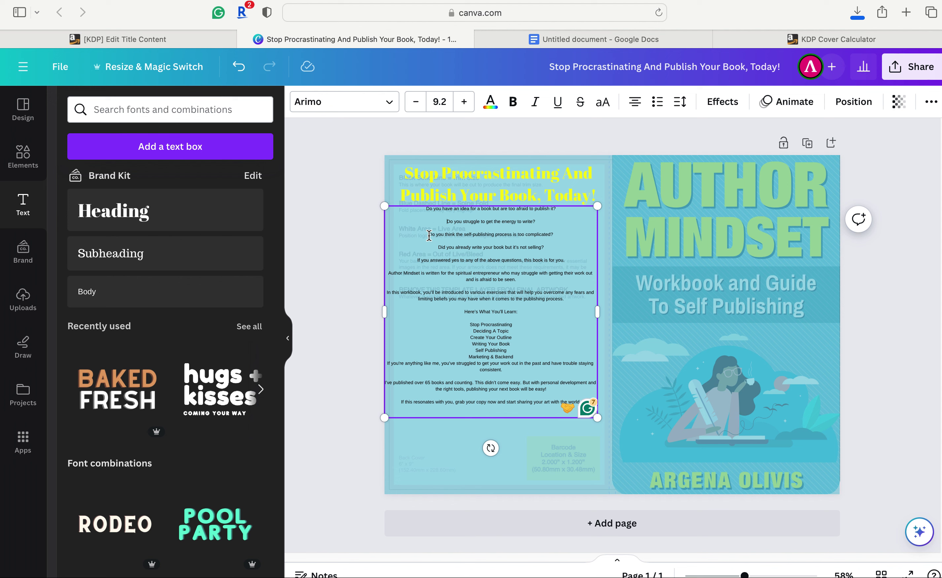
pyautogui.moveTo(429, 235); pyautogui.dragTo(566, 278)
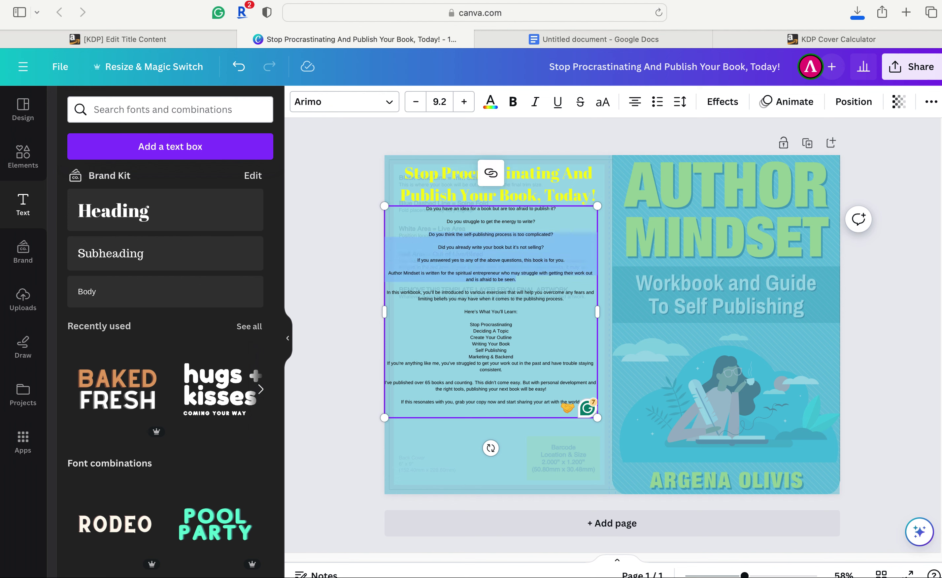
pyautogui.press('BackSpace')
pyautogui.press('BackSpace')
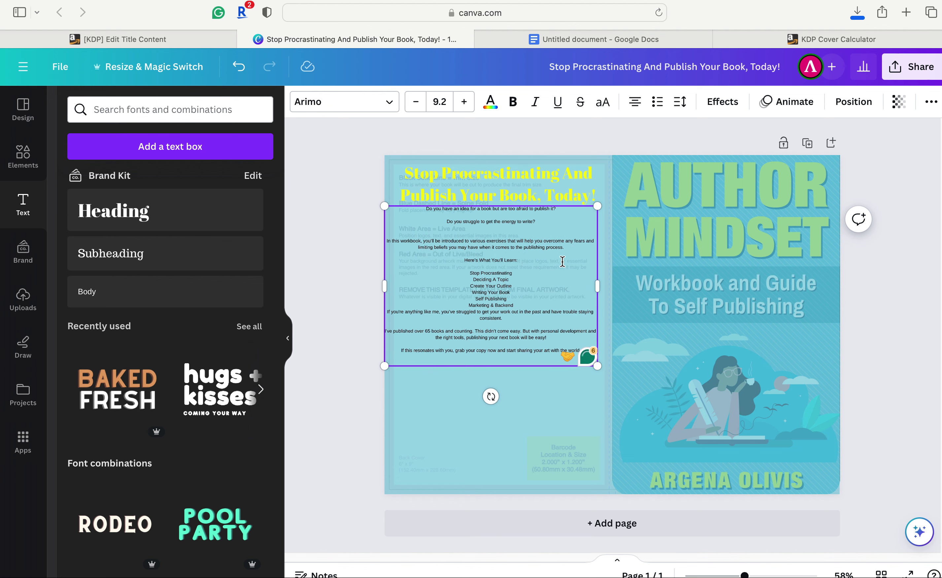
pyautogui.moveTo(384, 205); pyautogui.dragTo(397, 227)
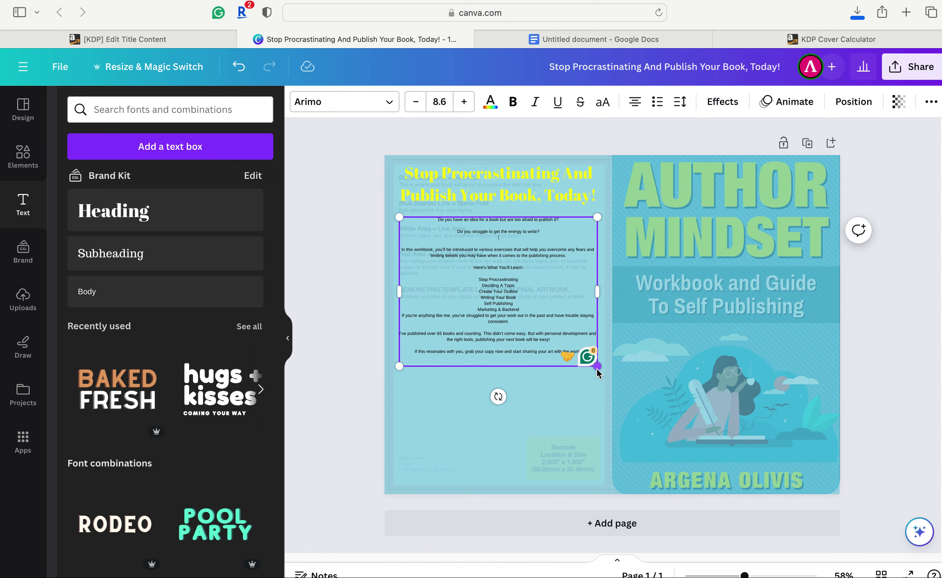
pyautogui.moveTo(598, 366); pyautogui.dragTo(609, 385)
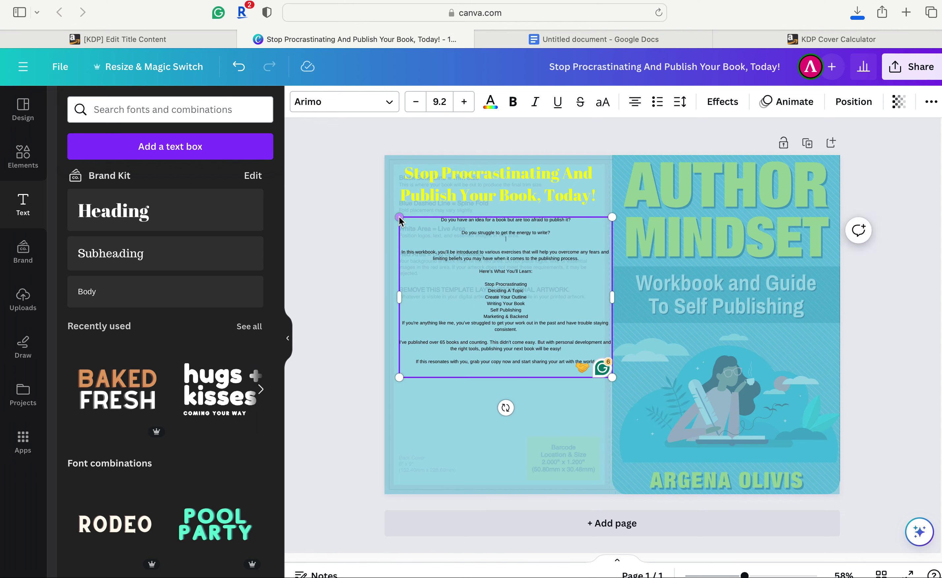
pyautogui.moveTo(399, 218); pyautogui.dragTo(393, 217)
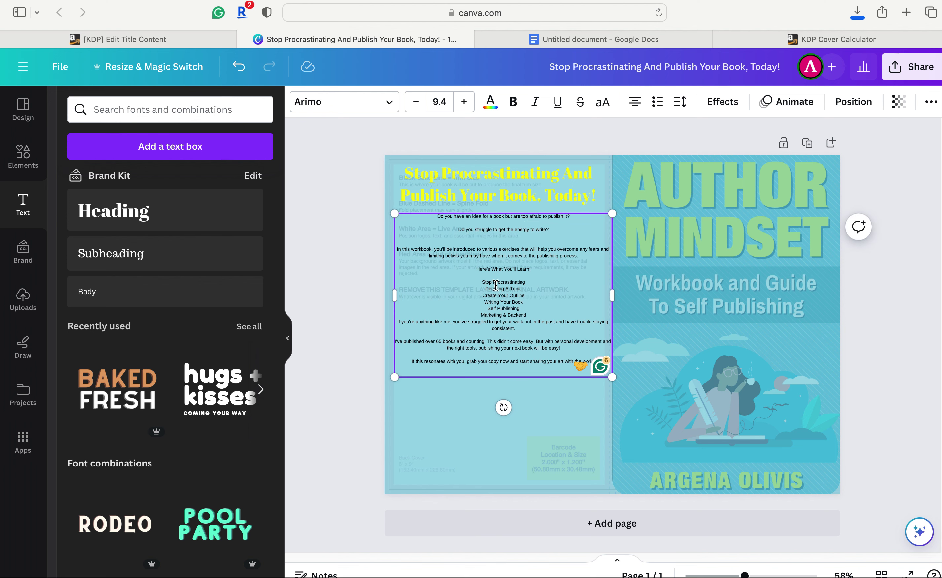
# Step: Add a blank line after Marketing & Backend and raise the description font size to 15.4
pyautogui.click(535, 316)
pyautogui.press('Return')
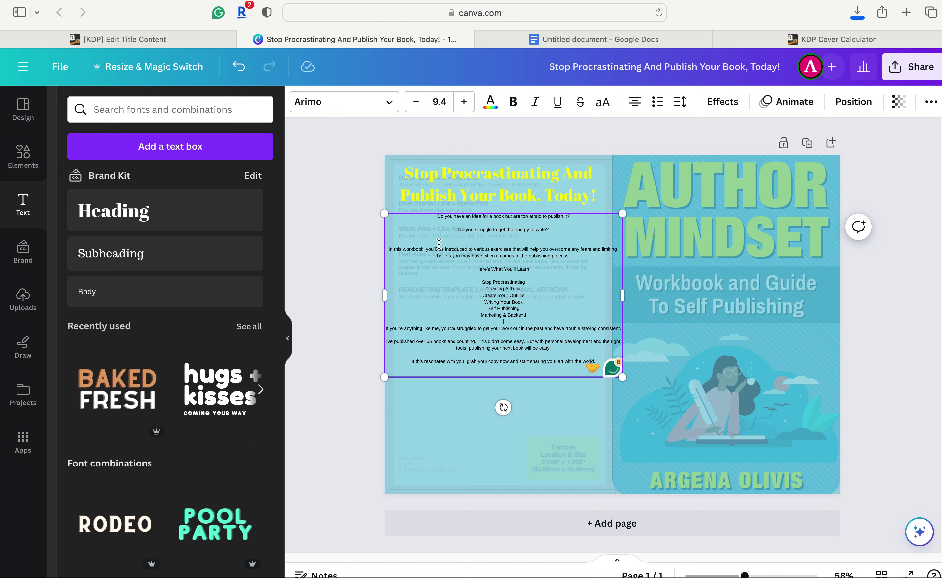
pyautogui.moveTo(431, 219); pyautogui.dragTo(504, 294)
pyautogui.click(503, 367)
pyautogui.moveTo(423, 221); pyautogui.dragTo(573, 350)
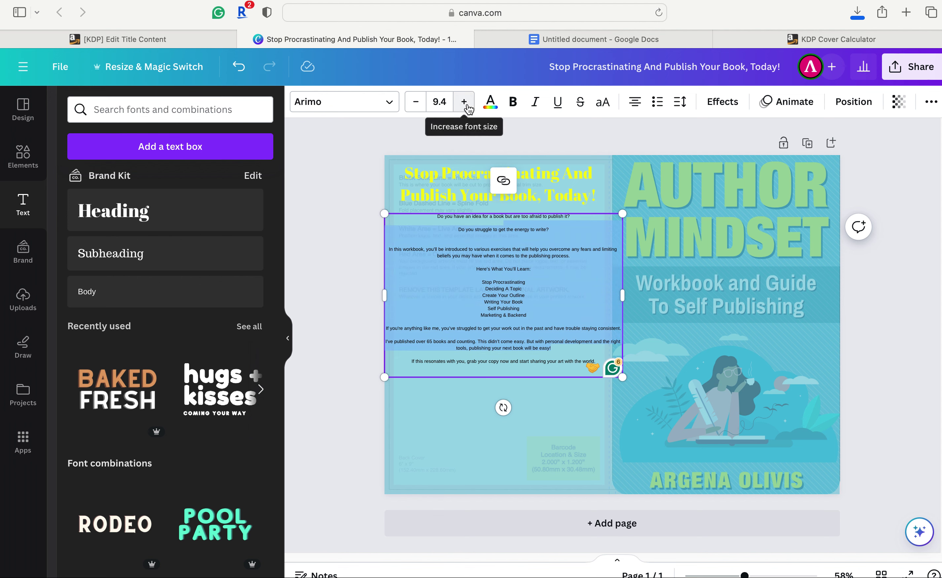
pyautogui.click(565, 328)
pyautogui.moveTo(429, 220); pyautogui.dragTo(509, 370)
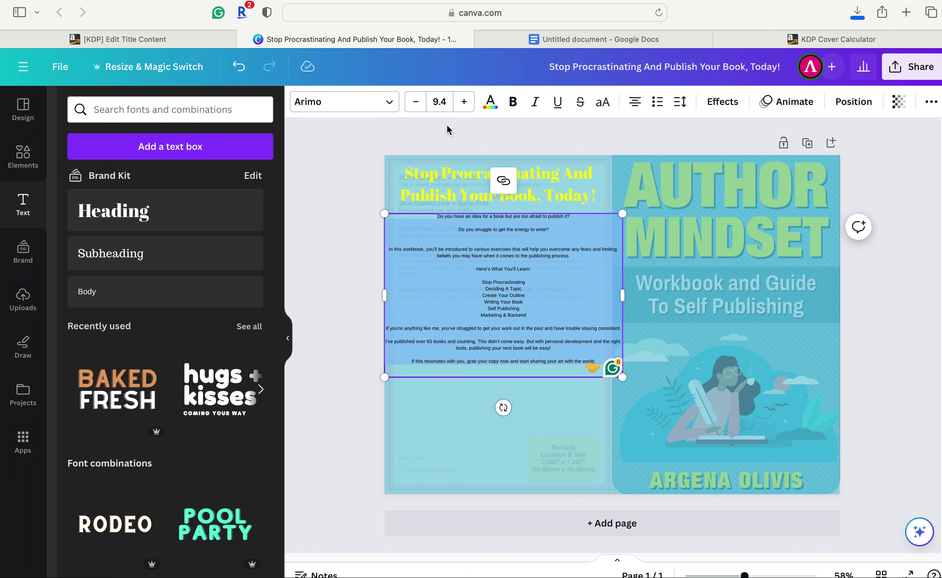
pyautogui.click(462, 111)
pyautogui.click(462, 110)
pyautogui.click(462, 110)
pyautogui.click(462, 110)
pyautogui.click(462, 110)
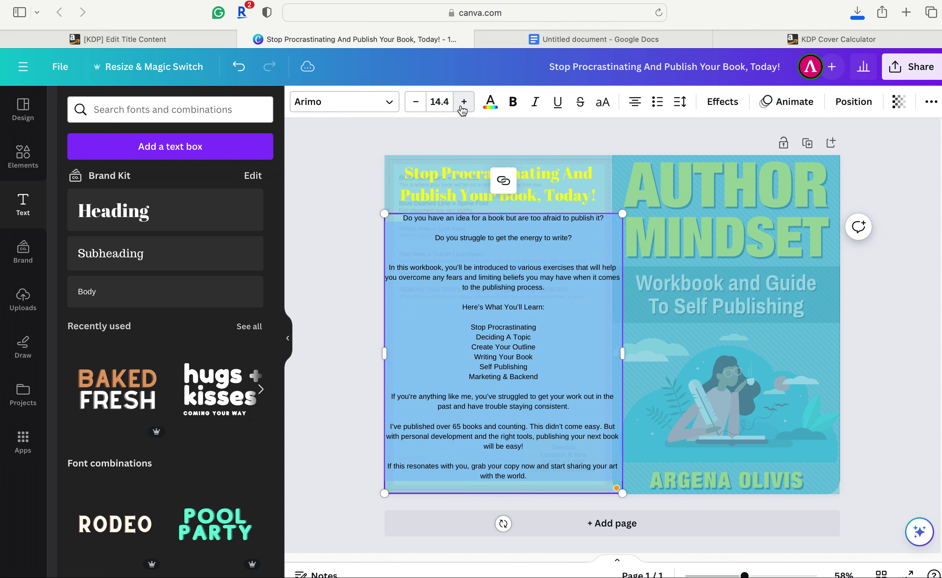
pyautogui.click(461, 111)
# Step: Delete the three opening paragraphs and the empty top line, starting at 'Here's What You'll Learn:'
pyautogui.click(515, 305)
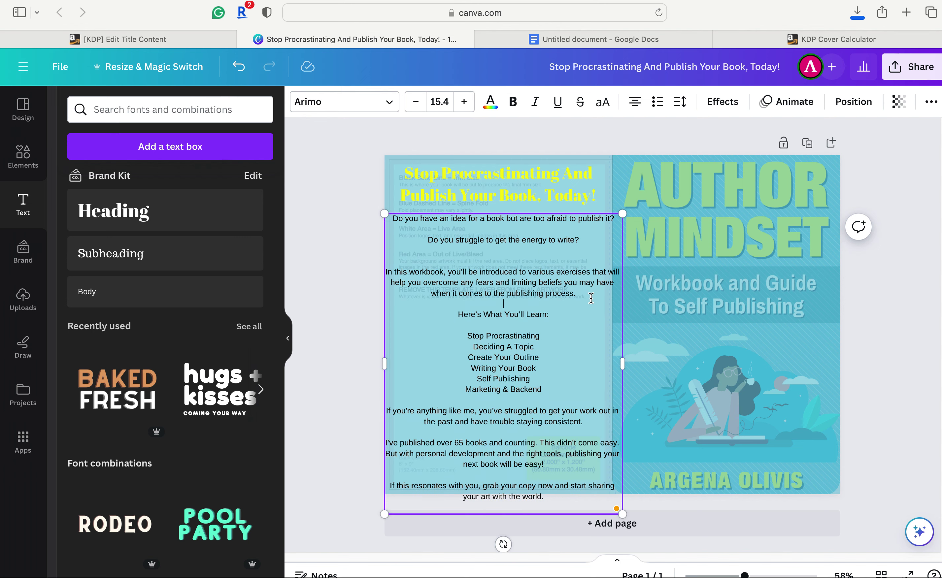
pyautogui.moveTo(591, 298); pyautogui.dragTo(374, 218)
pyautogui.press('BackSpace')
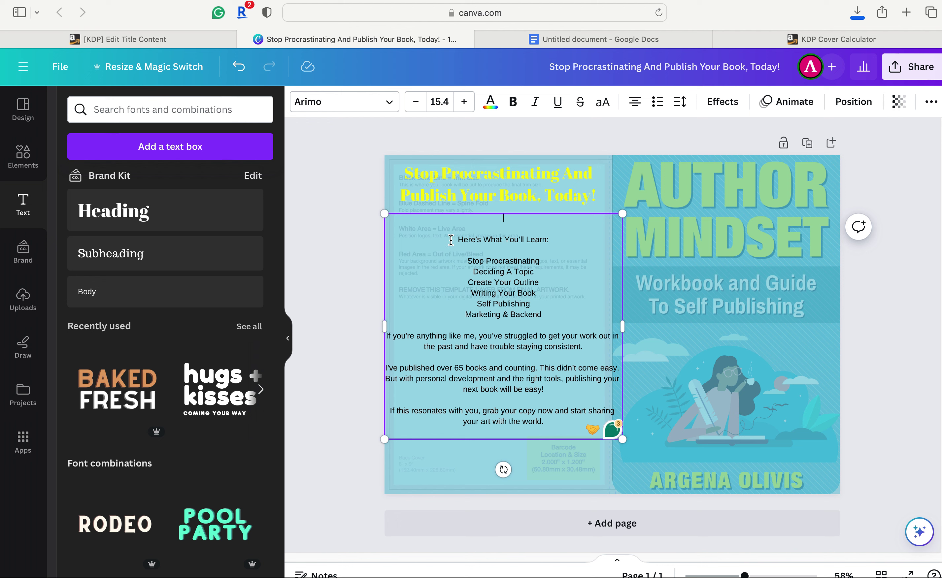
pyautogui.press('Delete')
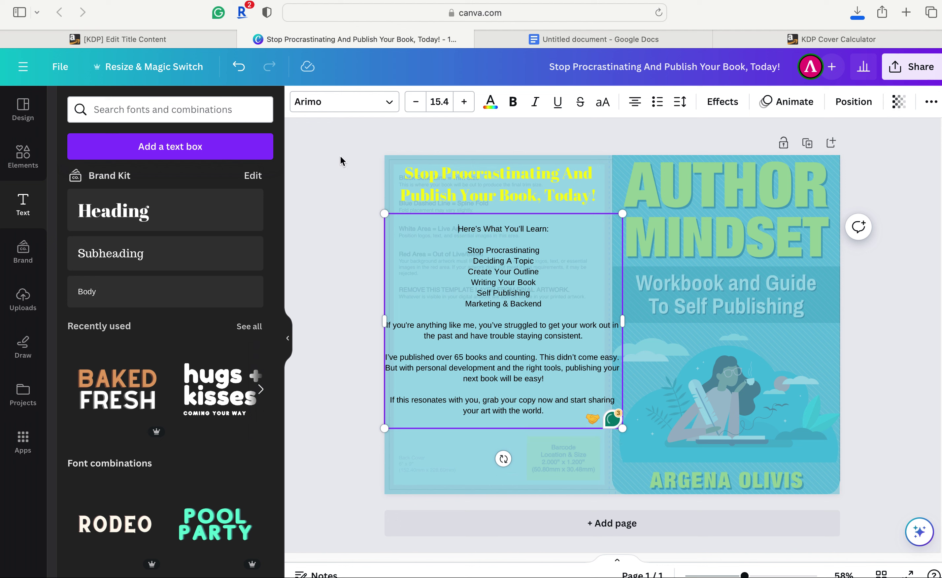
# Step: Move the description box slightly up and shrink it to fit below the title
pyautogui.click(354, 152)
pyautogui.click(516, 283)
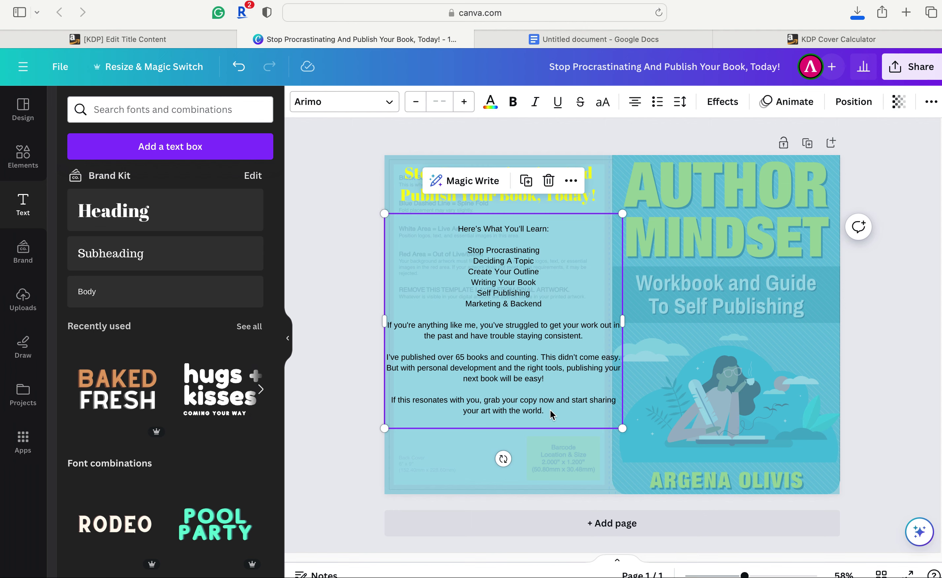
pyautogui.moveTo(551, 420)
pyautogui.mouseDown()
pyautogui.moveTo(438, 310)
pyautogui.moveTo(552, 413)
pyautogui.mouseUp()
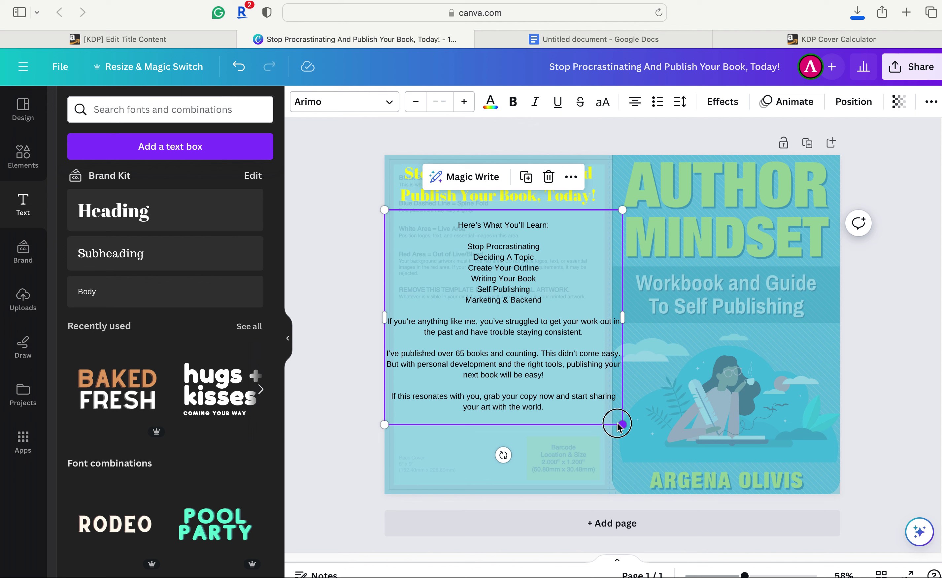
pyautogui.moveTo(617, 426); pyautogui.dragTo(613, 421)
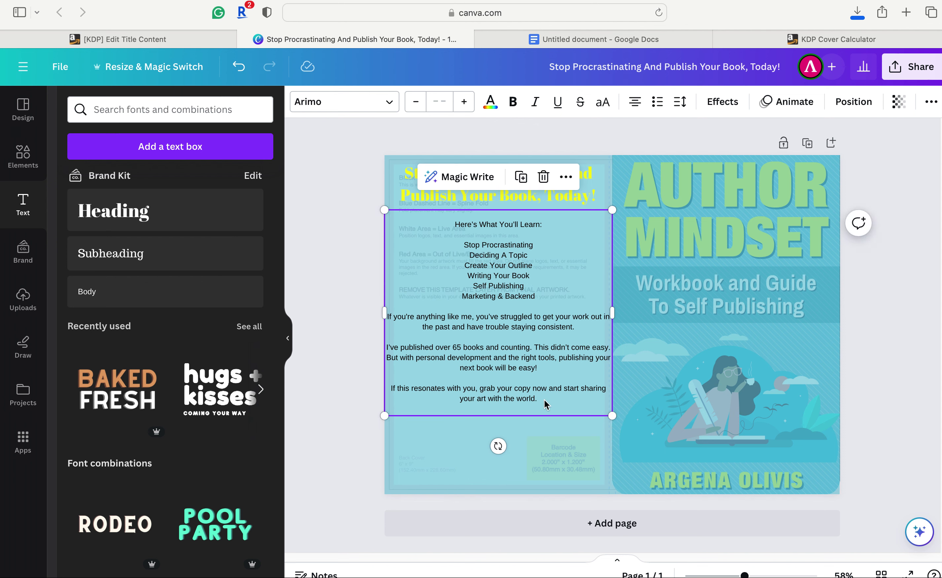
# Step: Turn the whole description white using the white Photo colors swatch, after trying pale pink
pyautogui.moveTo(545, 400); pyautogui.dragTo(451, 209)
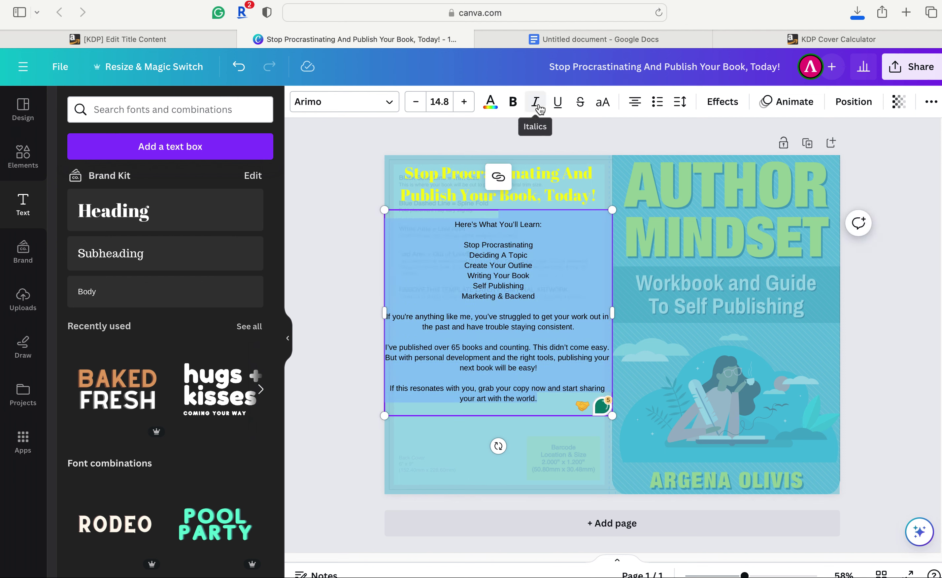
pyautogui.moveTo(540, 398); pyautogui.dragTo(449, 213)
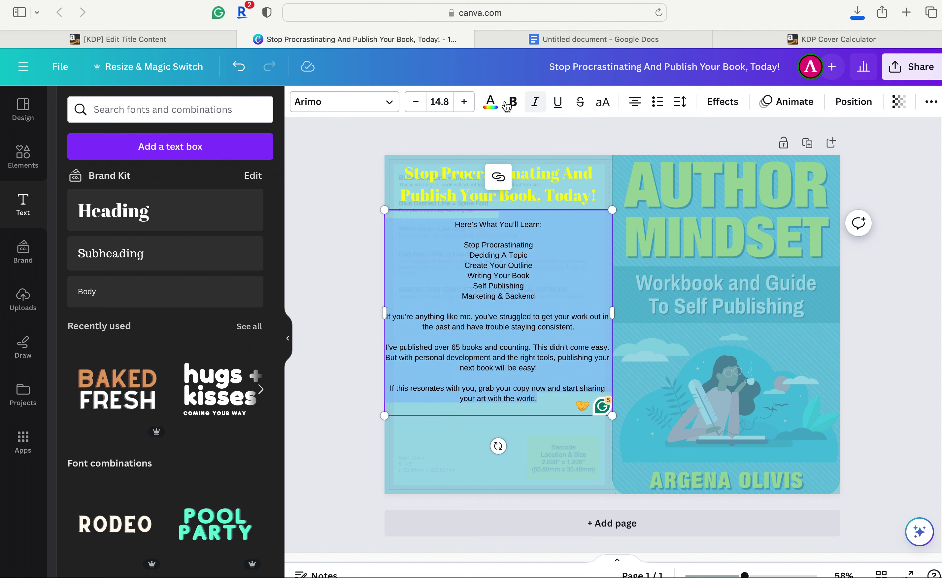
pyautogui.click(490, 102)
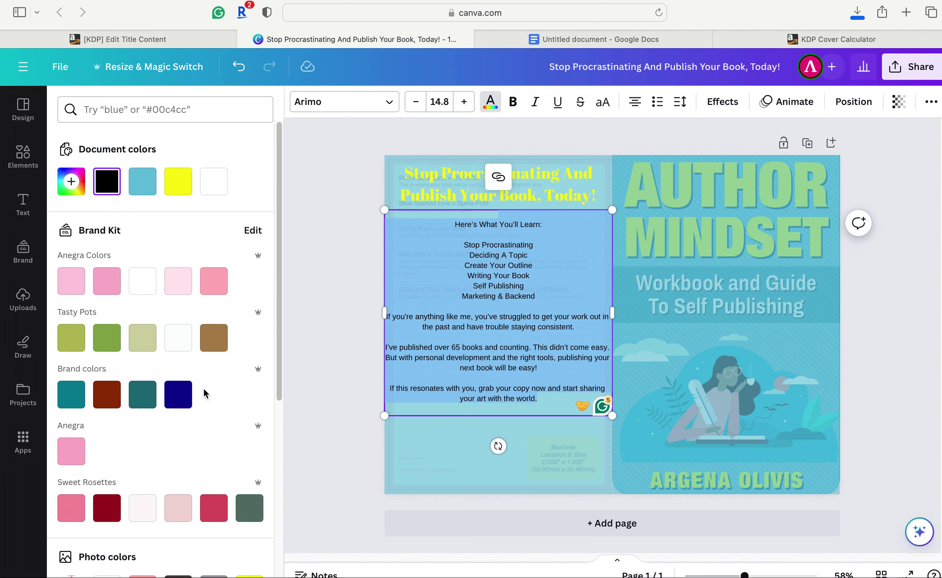
pyautogui.scroll(-5, 174, 445)
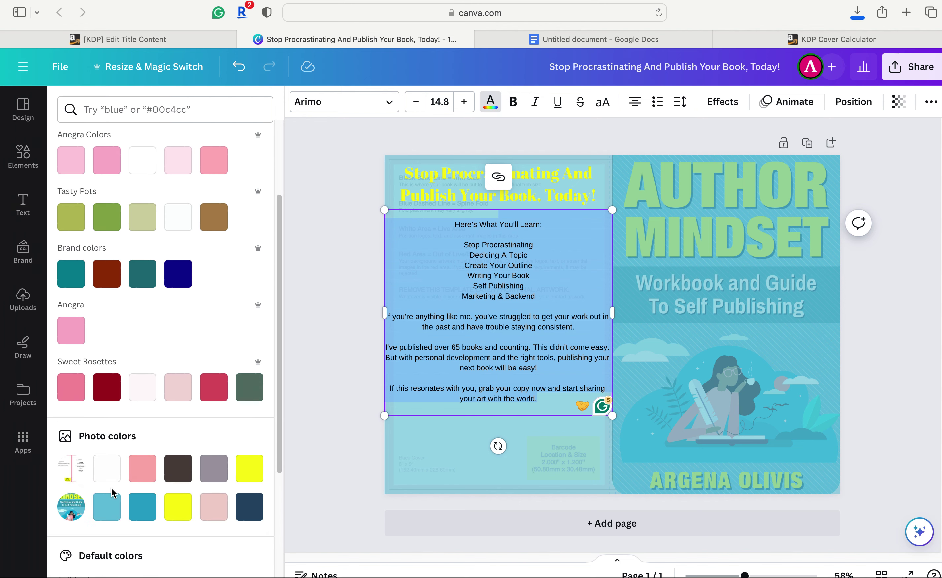
pyautogui.click(215, 518)
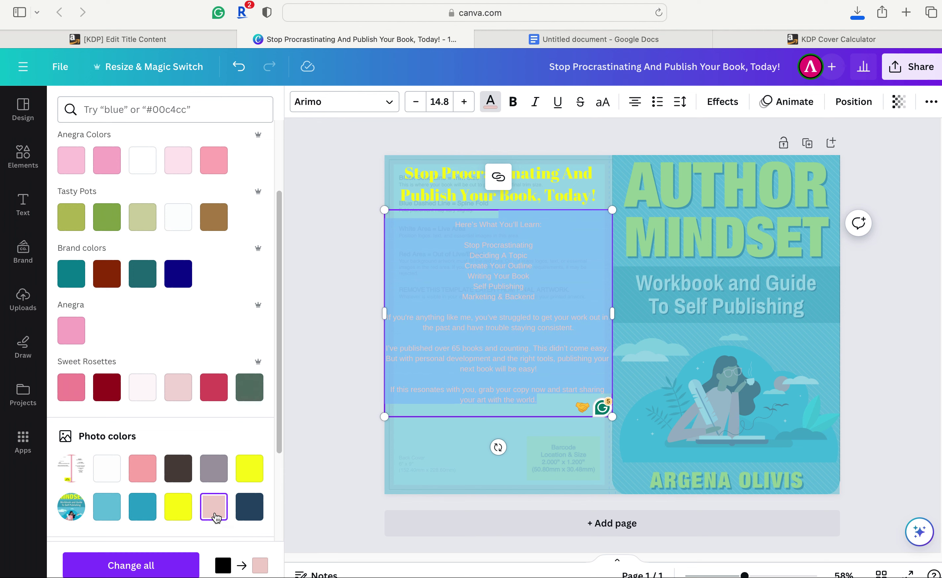
pyautogui.click(108, 479)
pyautogui.click(297, 340)
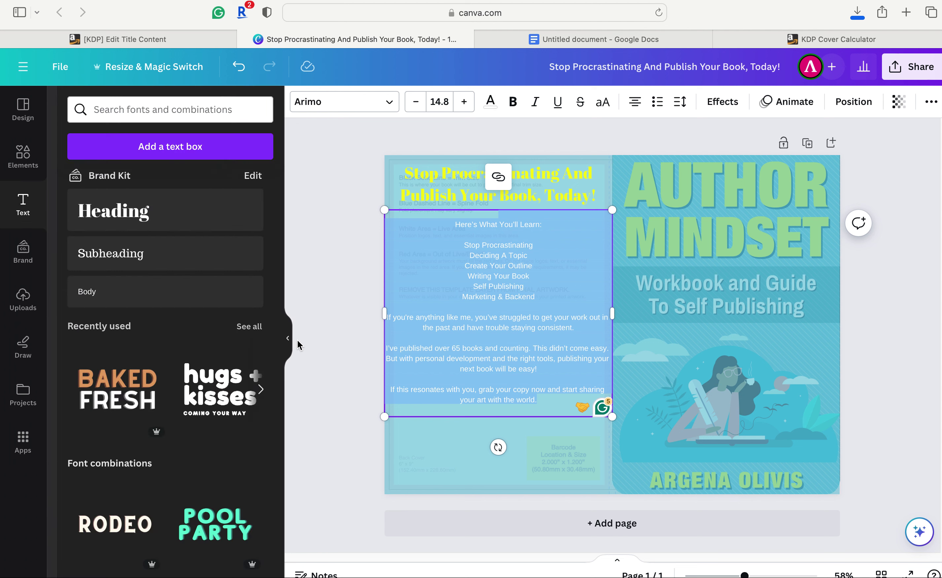
pyautogui.click(297, 340)
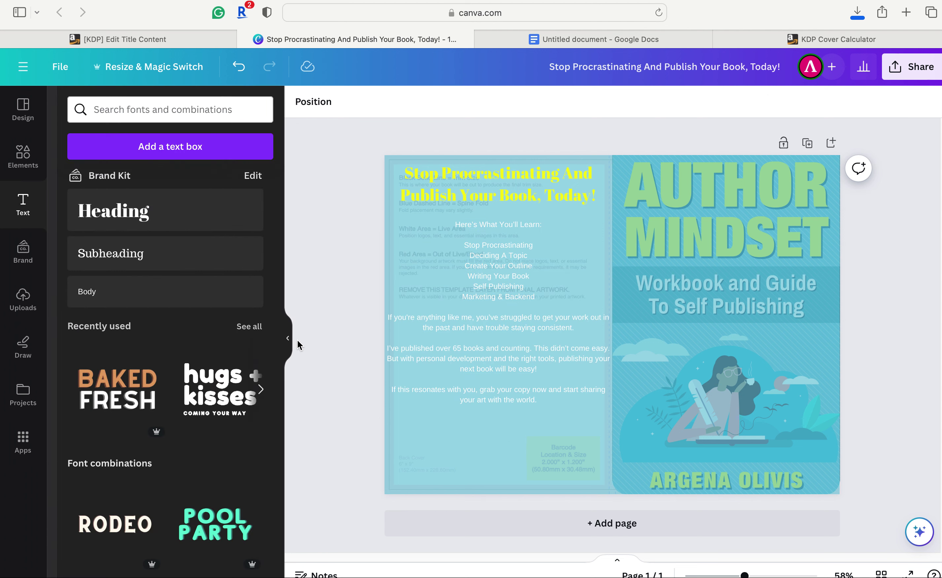
# Step: Add the uploaded author headshot, remove its background, and place it at the back cover's lower left
pyautogui.click(23, 300)
pyautogui.click(77, 272)
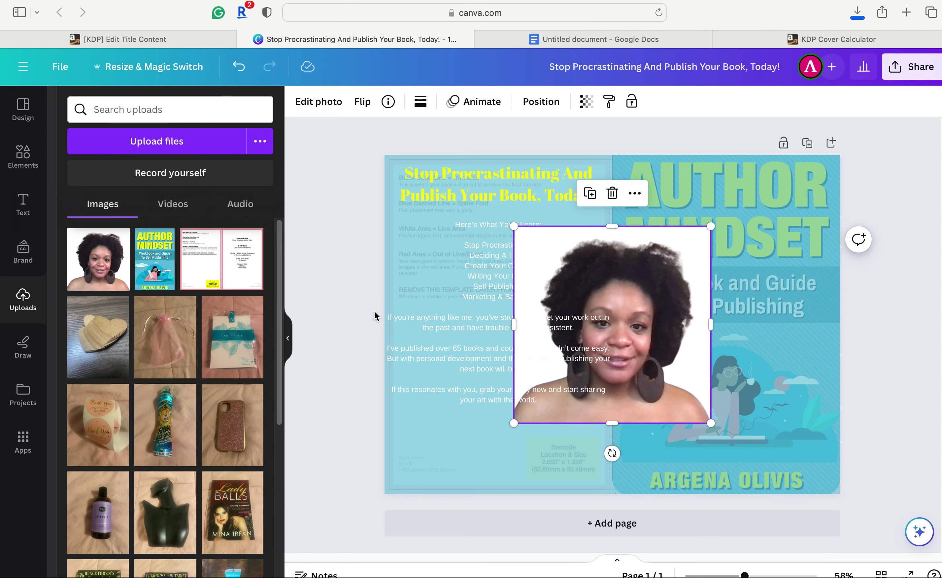
pyautogui.moveTo(515, 225); pyautogui.dragTo(651, 362)
pyautogui.moveTo(683, 402); pyautogui.dragTo(433, 455)
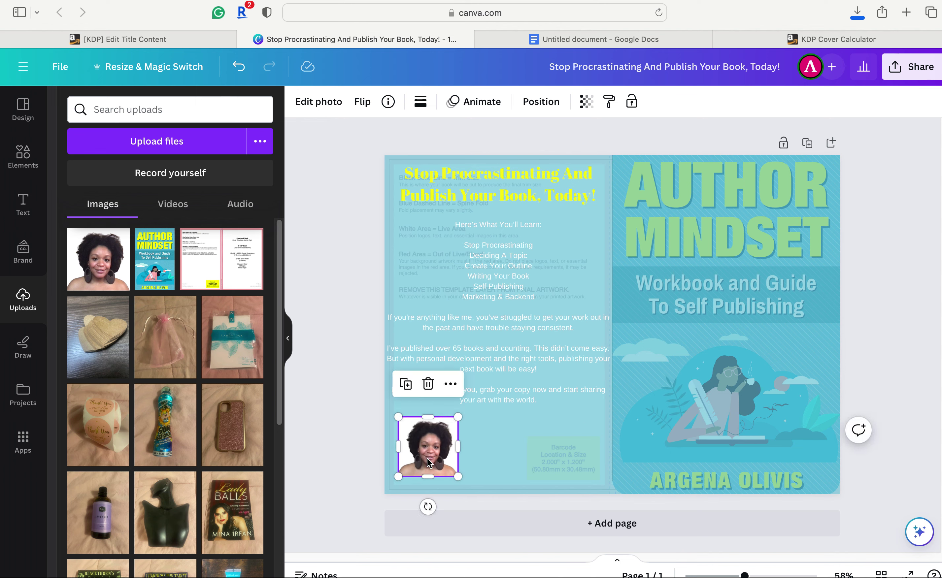
pyautogui.click(317, 103)
pyautogui.click(317, 110)
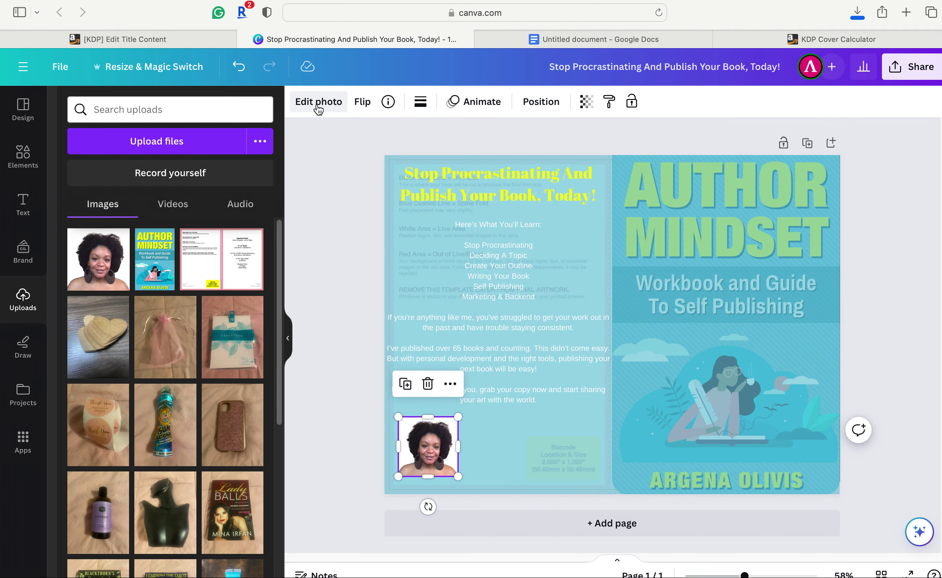
pyautogui.click(318, 107)
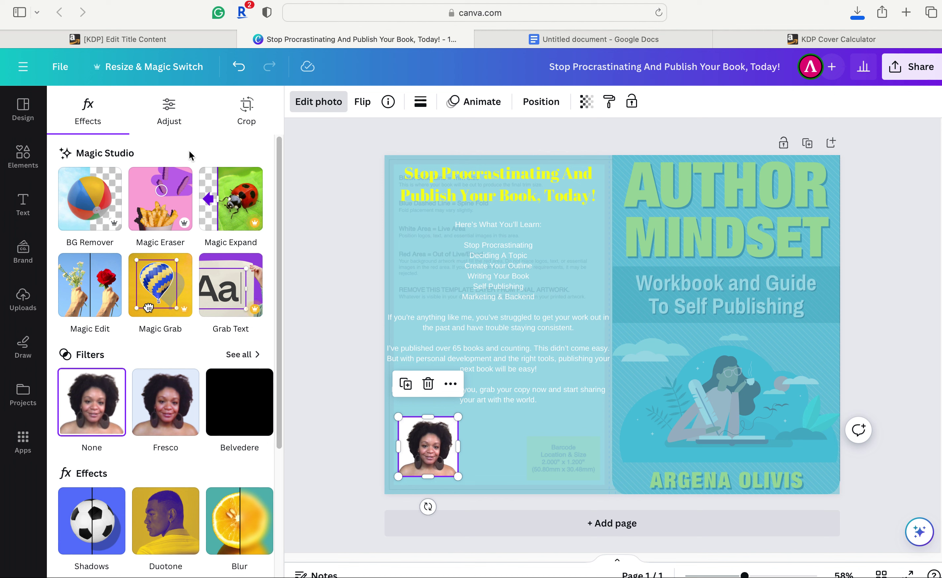
pyautogui.click(94, 205)
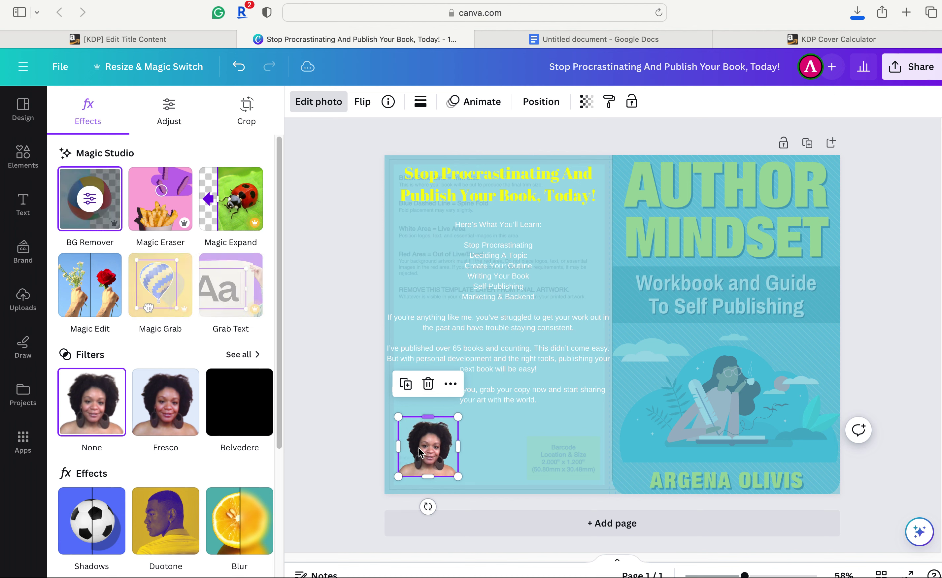
pyautogui.moveTo(421, 452); pyautogui.dragTo(411, 471)
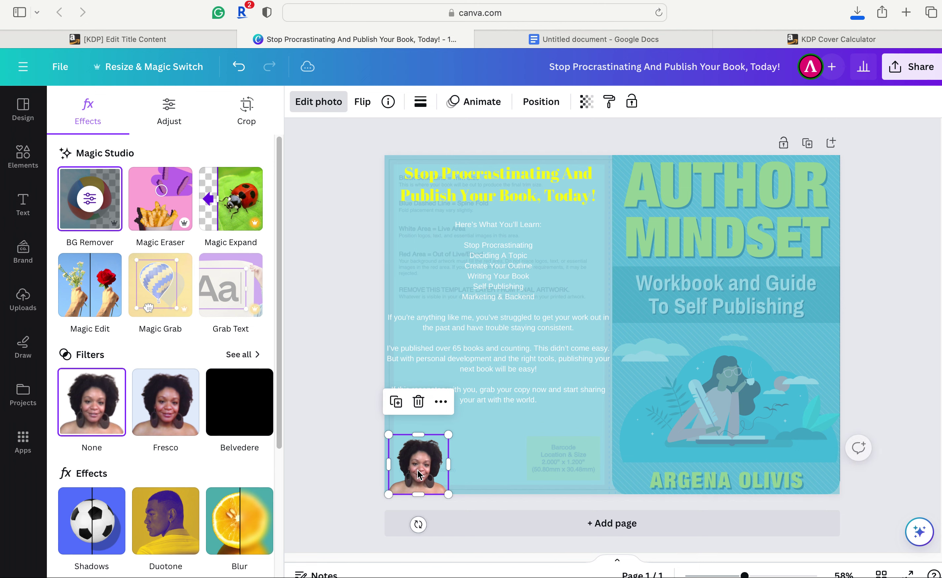
pyautogui.click(359, 425)
pyautogui.click(359, 422)
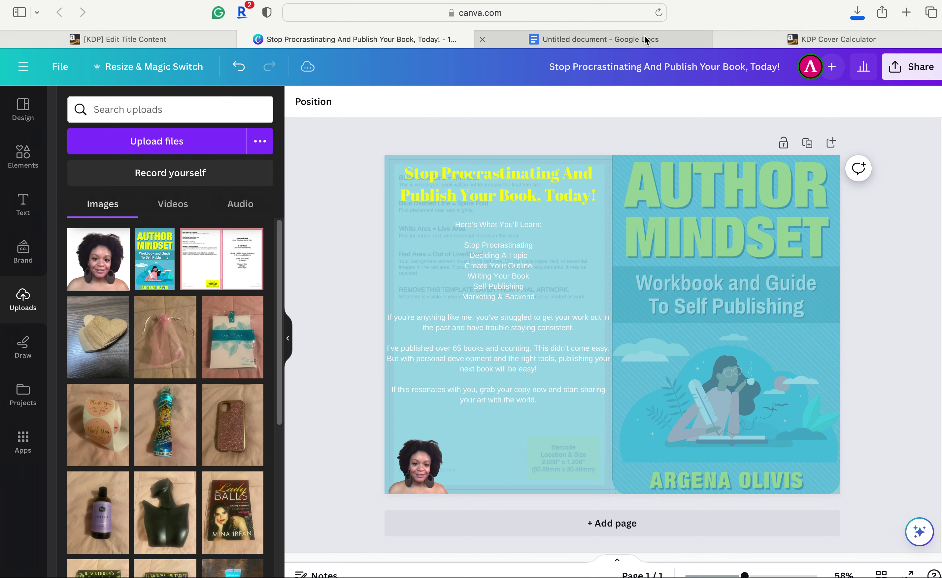
pyautogui.moveTo(427, 465); pyautogui.dragTo(435, 451)
# Step: Resize the description text box to 5.4 x 4.9
pyautogui.click(480, 324)
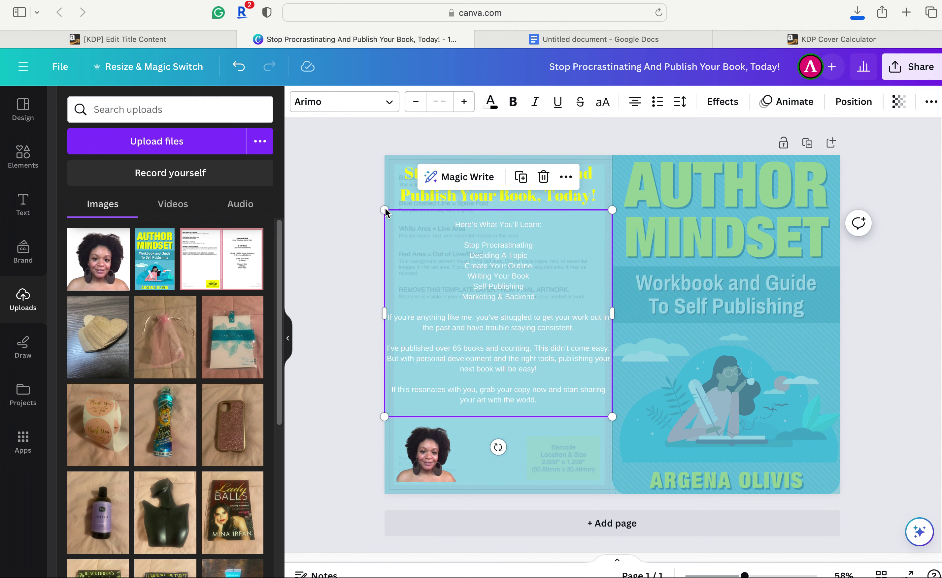
pyautogui.moveTo(385, 211); pyautogui.dragTo(405, 222)
pyautogui.moveTo(613, 416); pyautogui.dragTo(598, 413)
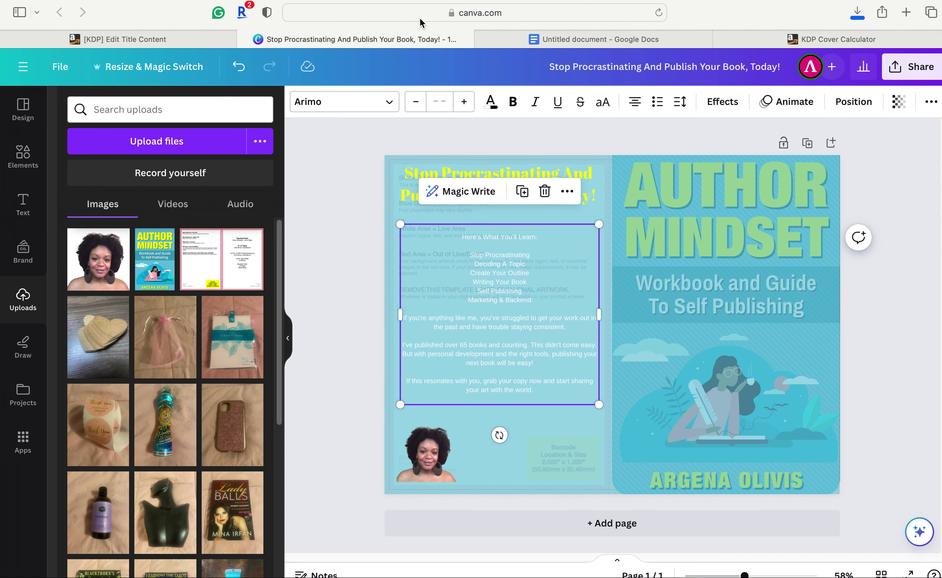
pyautogui.click(357, 298)
pyautogui.click(564, 34)
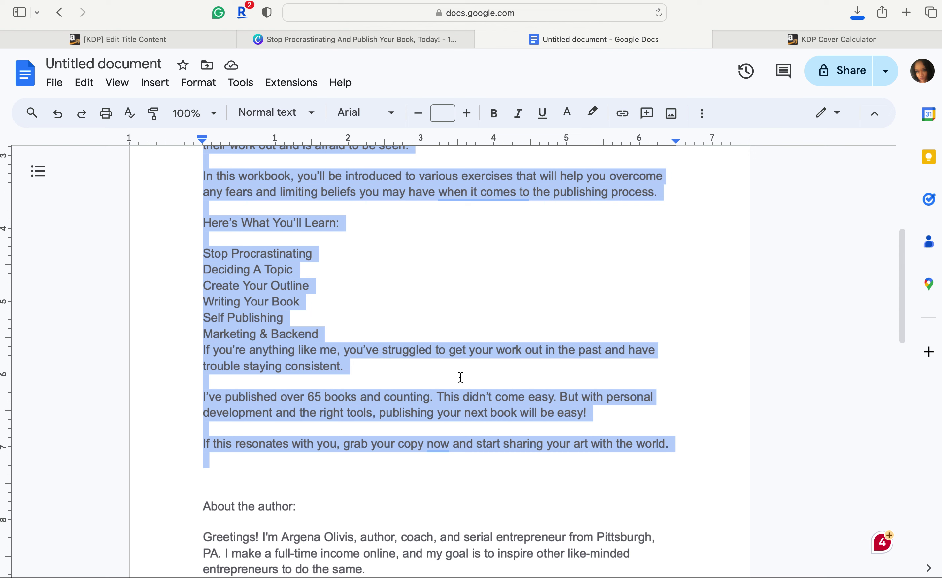
pyautogui.scroll(-5, 460, 379)
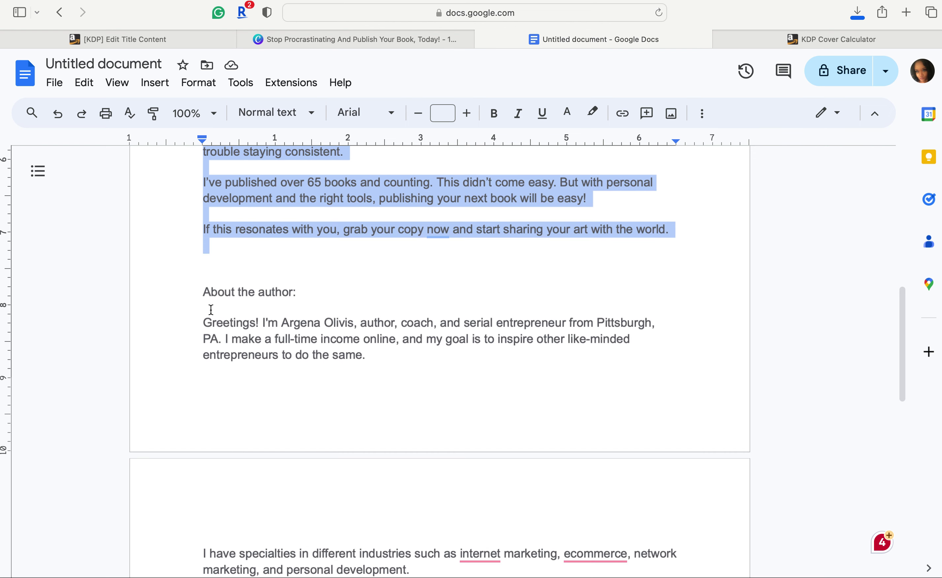
pyautogui.moveTo(196, 322); pyautogui.dragTo(379, 362)
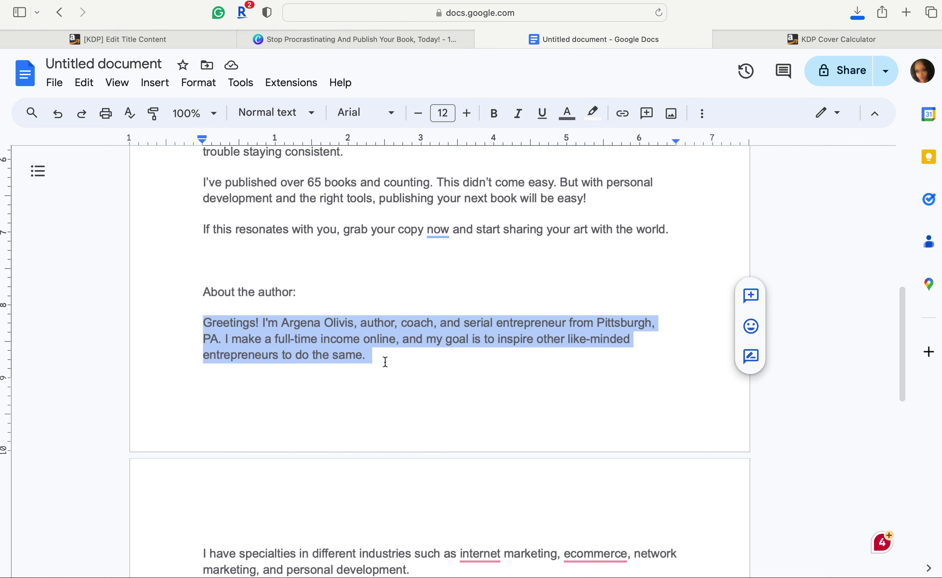
pyautogui.click(310, 41)
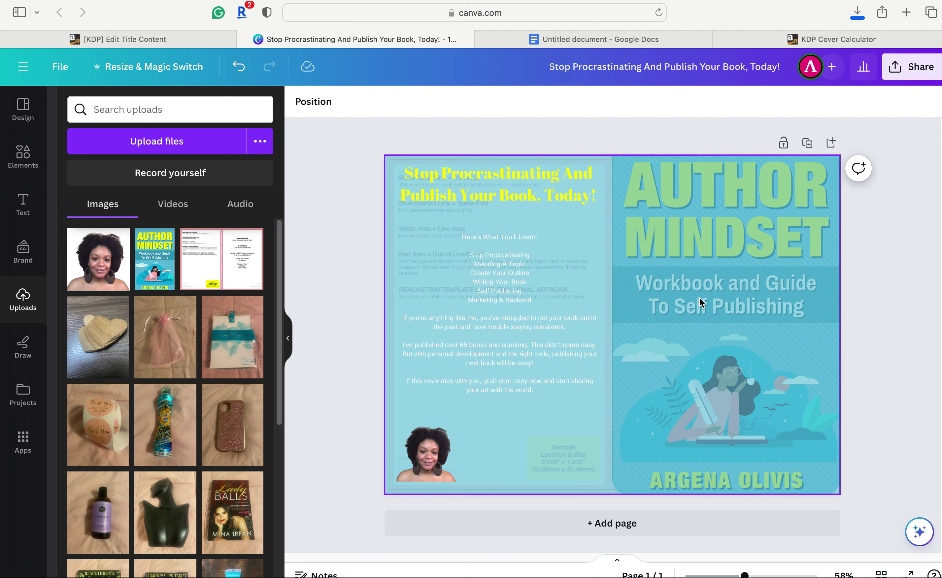
# Step: Search the design elements for 'rectangle'
pyautogui.click(130, 110)
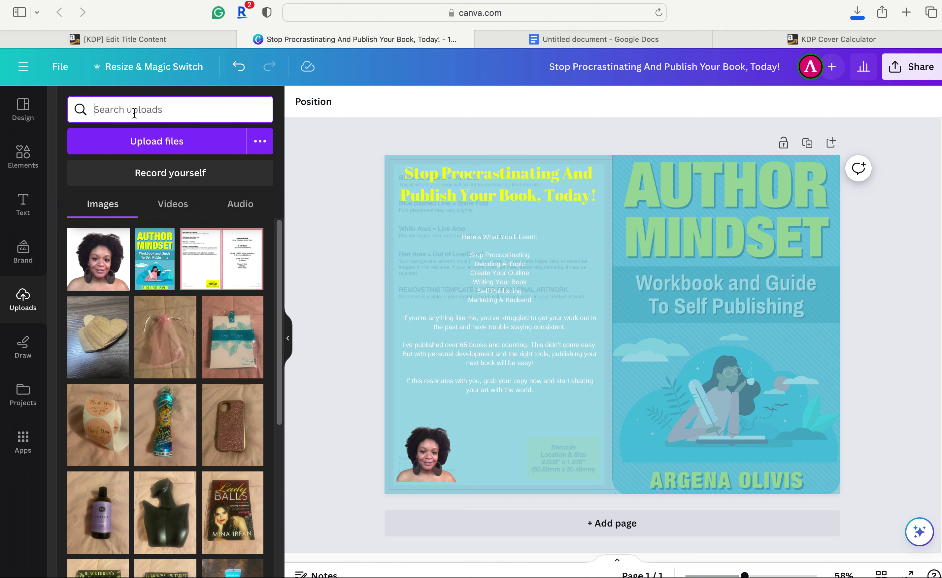
pyautogui.write('spine')
pyautogui.click(34, 166)
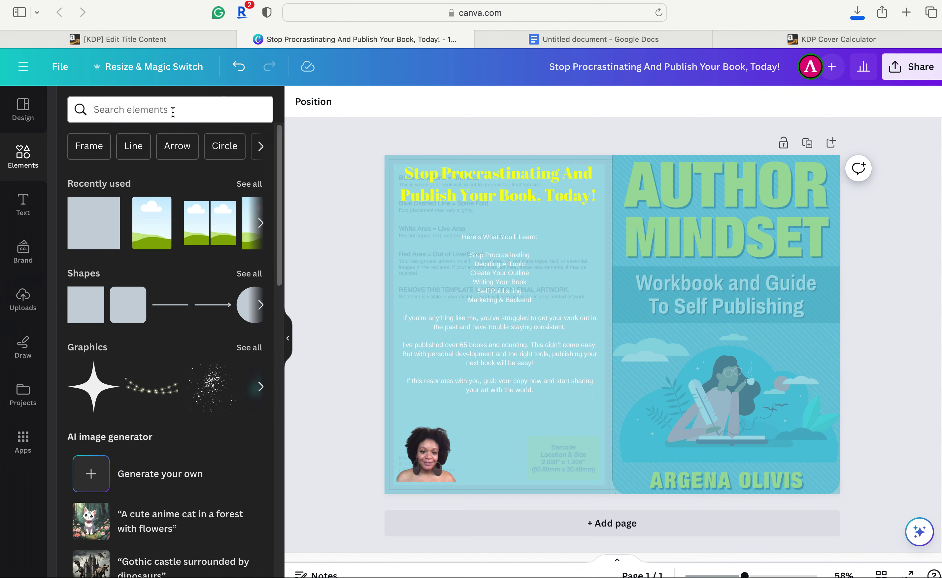
pyautogui.click(175, 109)
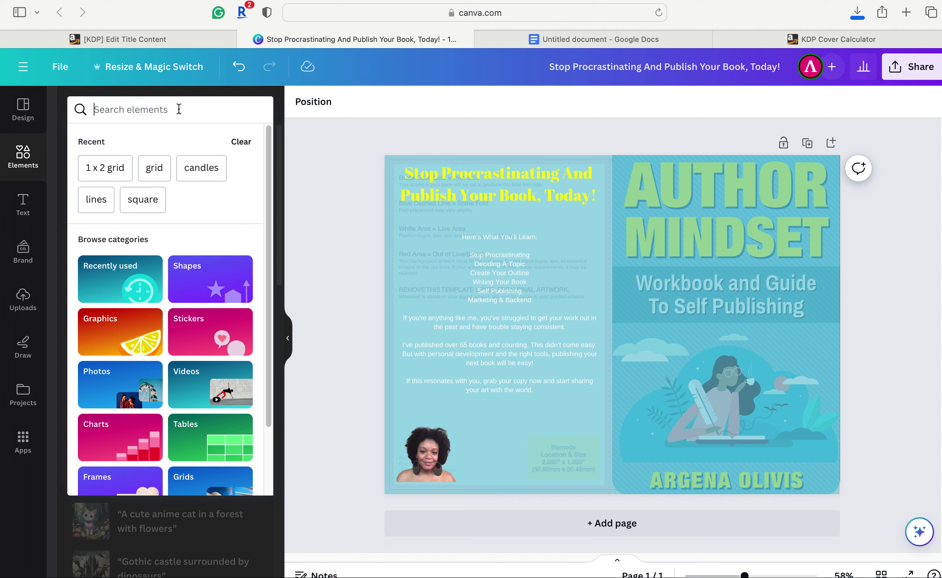
pyautogui.write('rectang')
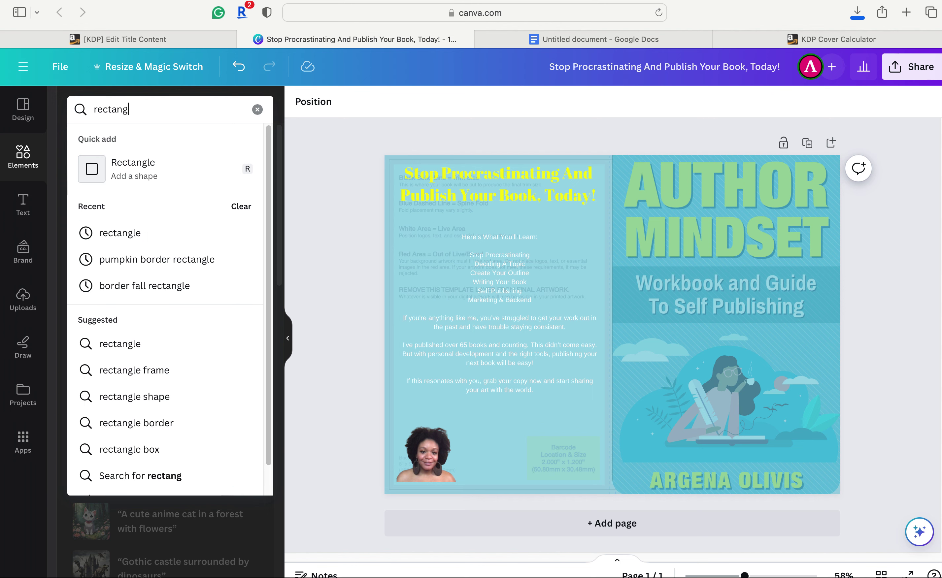
pyautogui.write('le')
pyautogui.press('Return')
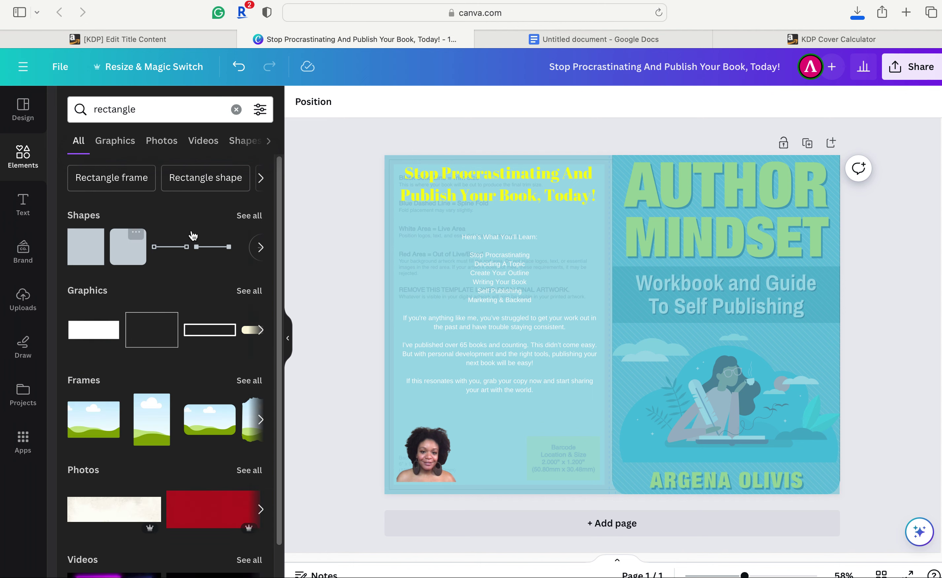
# Step: Add a square shape, stretch it into a full-height strip over the spine, and make it white
pyautogui.click(137, 258)
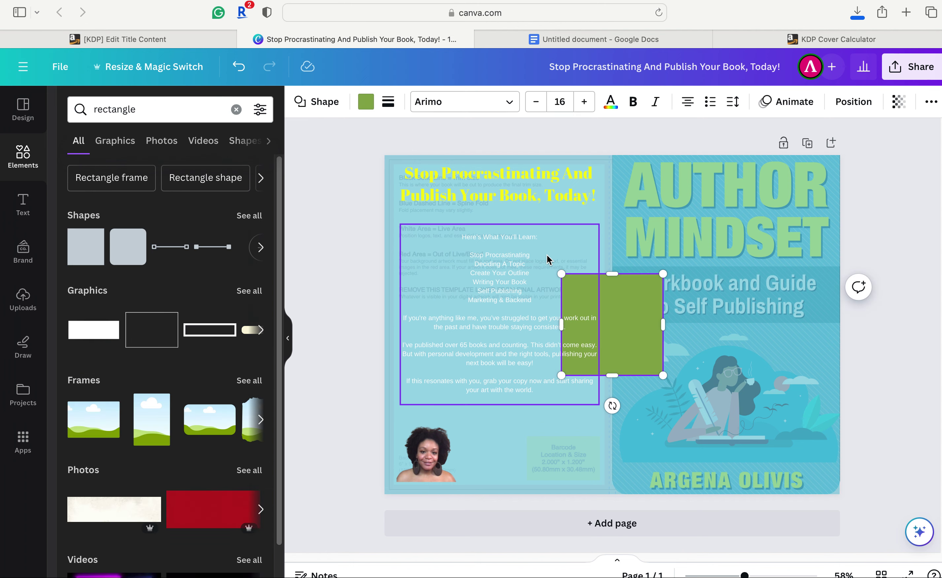
pyautogui.moveTo(660, 331); pyautogui.dragTo(608, 186)
pyautogui.moveTo(613, 256); pyautogui.dragTo(615, 502)
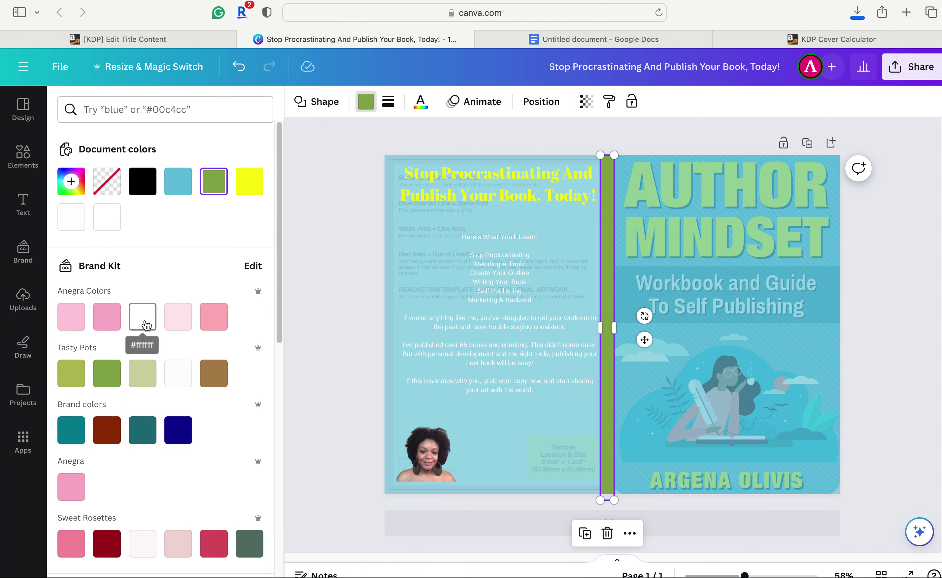
pyautogui.click(147, 325)
# Step: Replace the elements search with 'gradient' and browse the gradient results
pyautogui.click(600, 193)
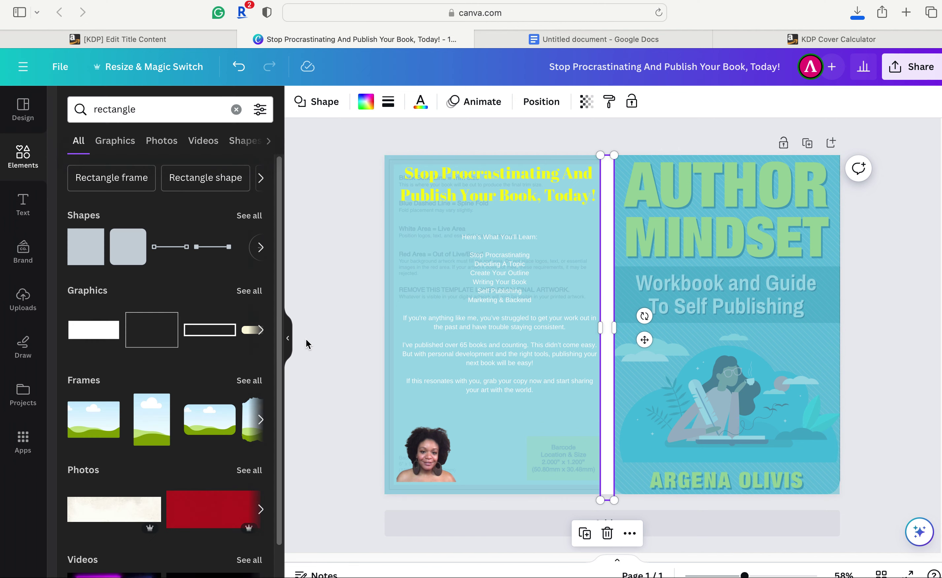
pyautogui.doubleClick(185, 110)
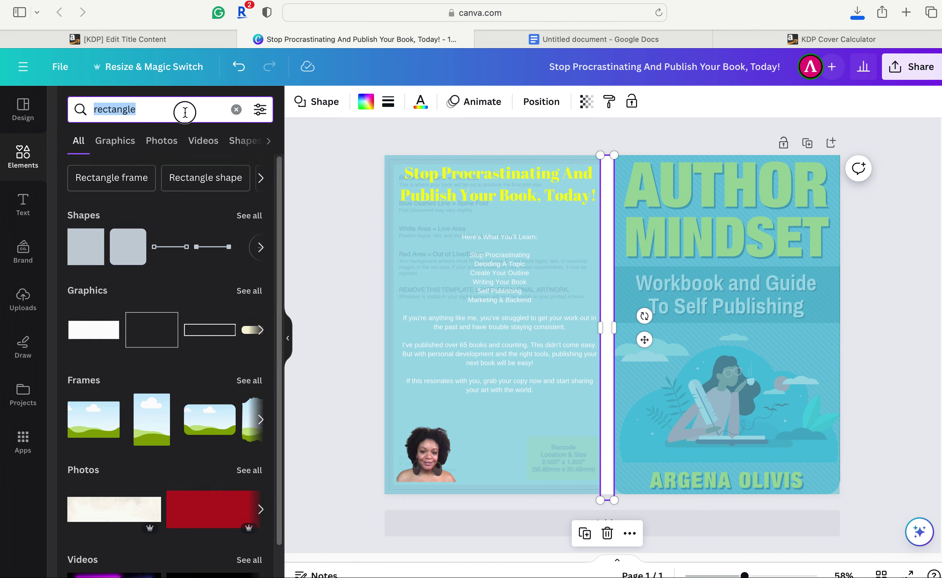
pyautogui.write('gradie')
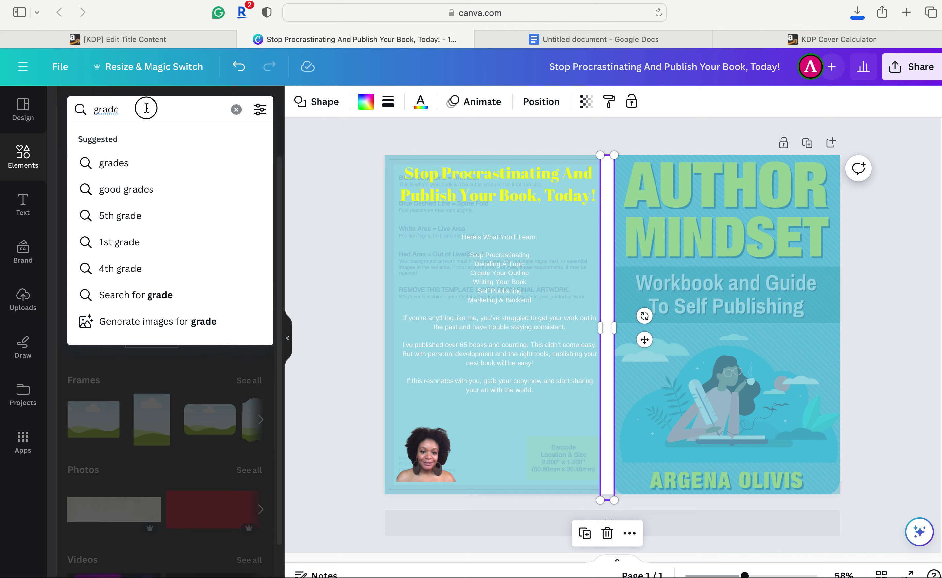
pyautogui.press('BackSpace')
pyautogui.press('BackSpace')
pyautogui.write('i')
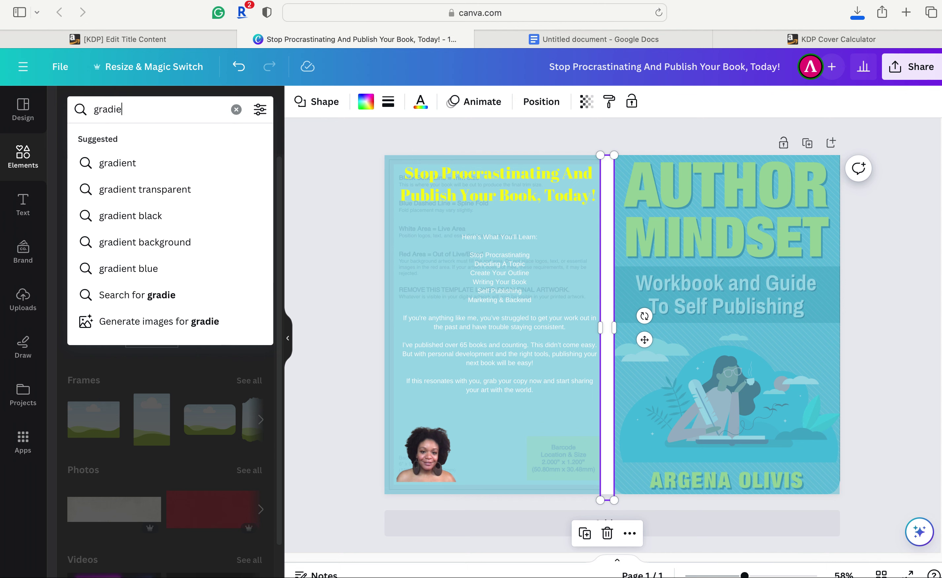
pyautogui.write('ent')
pyautogui.press('Return')
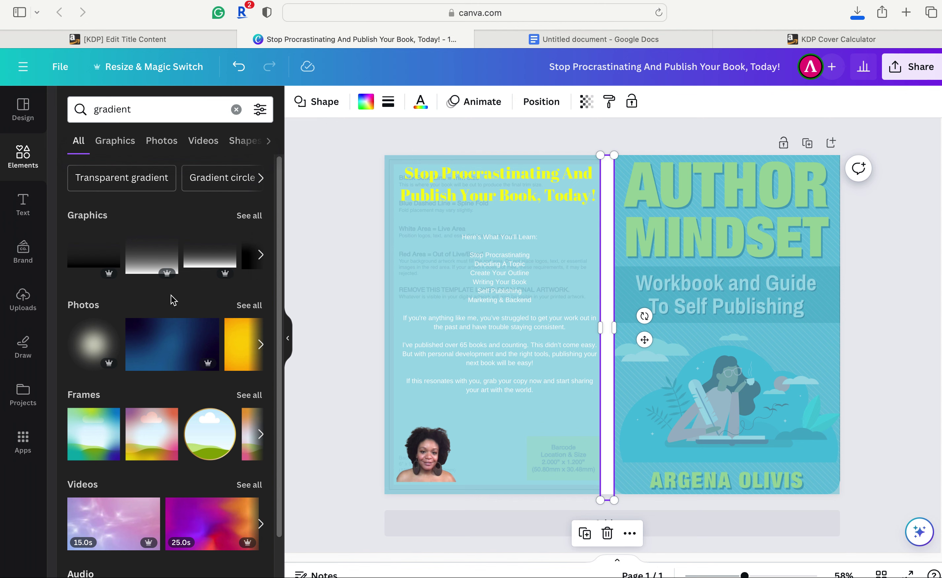
pyautogui.scroll(-3, 194, 241)
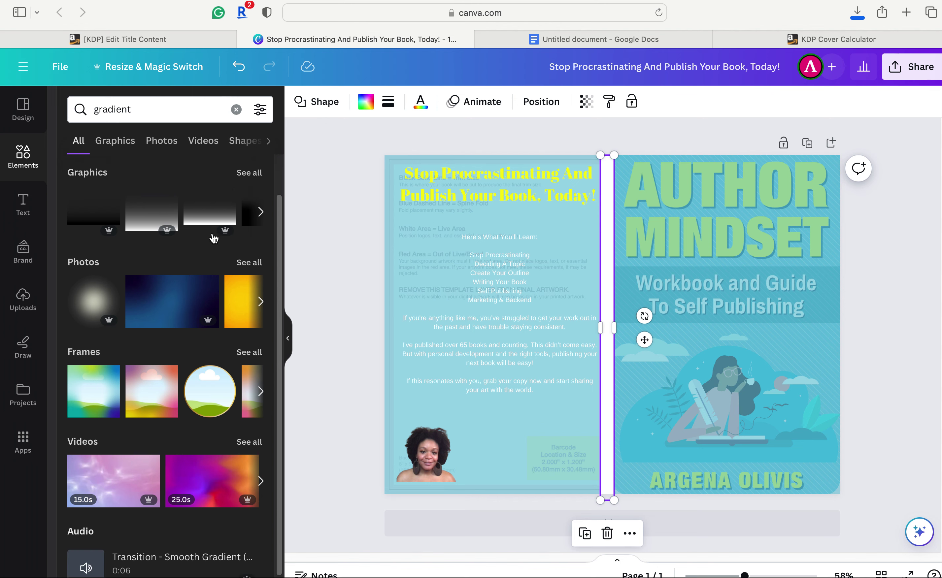
pyautogui.scroll(3, 214, 239)
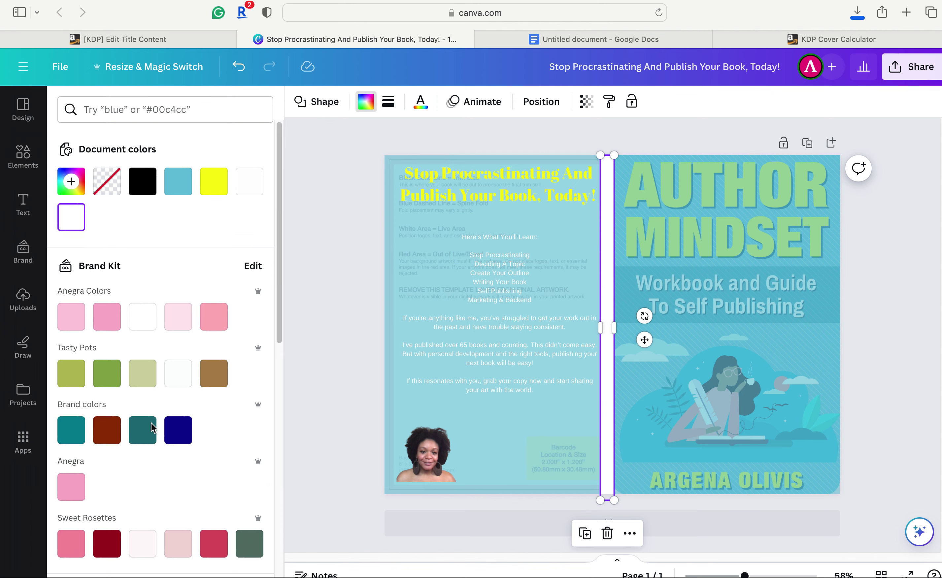
# Step: Recolour the spine strip teal (#28a5c8) using the photo colour swatch
pyautogui.scroll(-5, 147, 425)
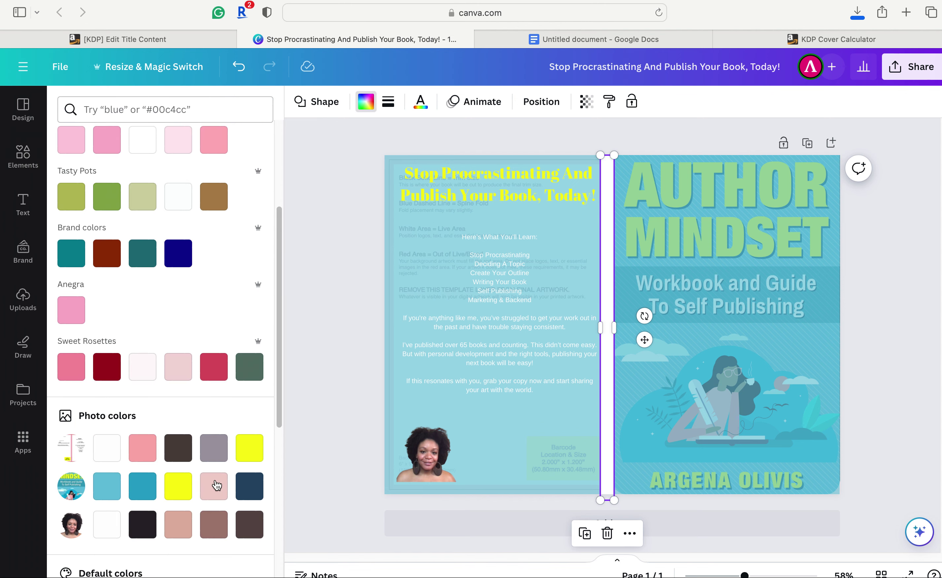
pyautogui.scroll(-2, 216, 486)
pyautogui.click(144, 403)
pyautogui.click(368, 249)
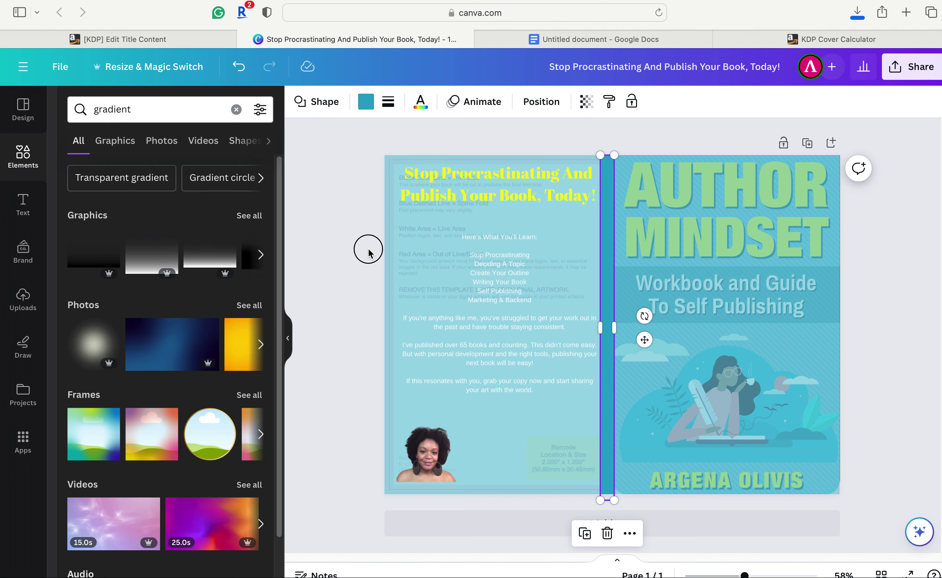
# Step: Shift the author photo slightly to the right
pyautogui.click(391, 158)
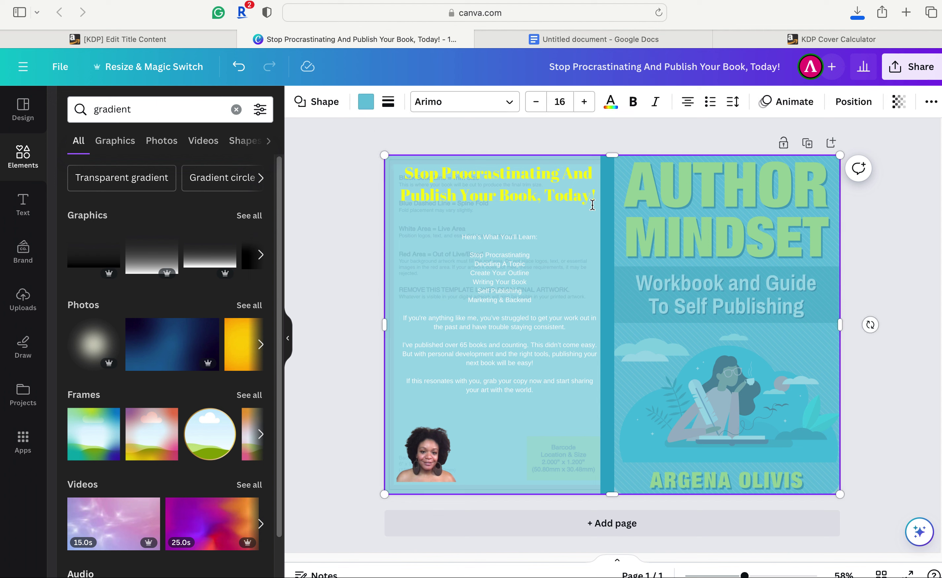
pyautogui.click(694, 248)
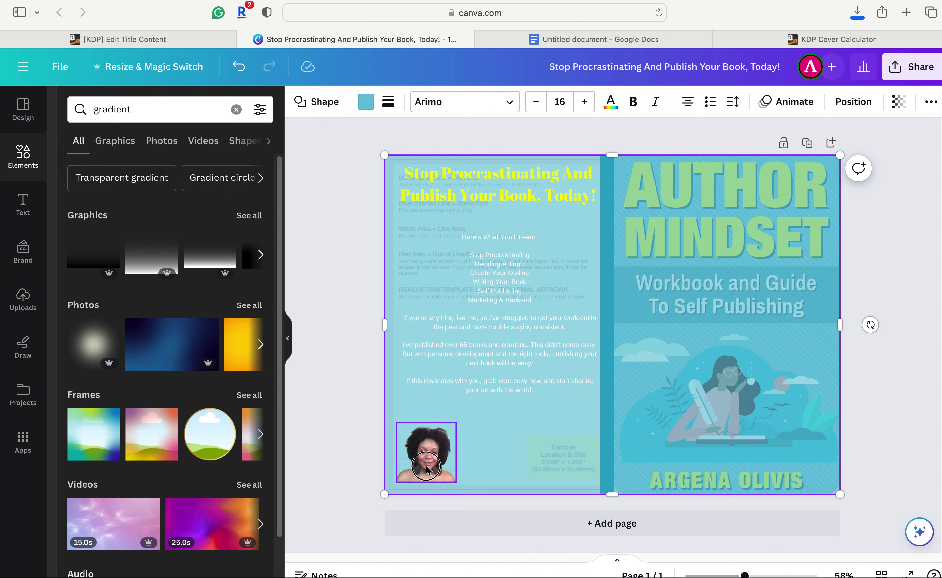
pyautogui.moveTo(427, 466); pyautogui.dragTo(430, 466)
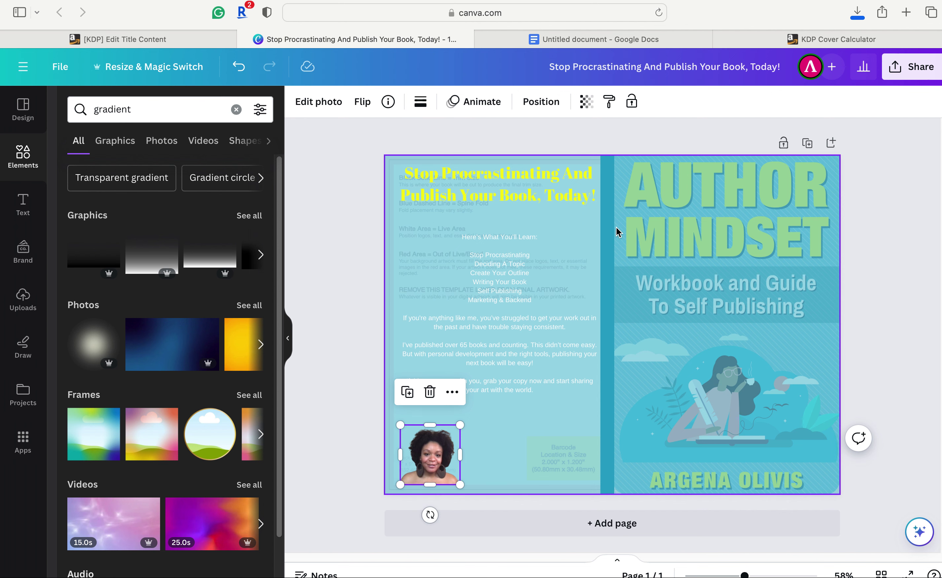
pyautogui.click(791, 199)
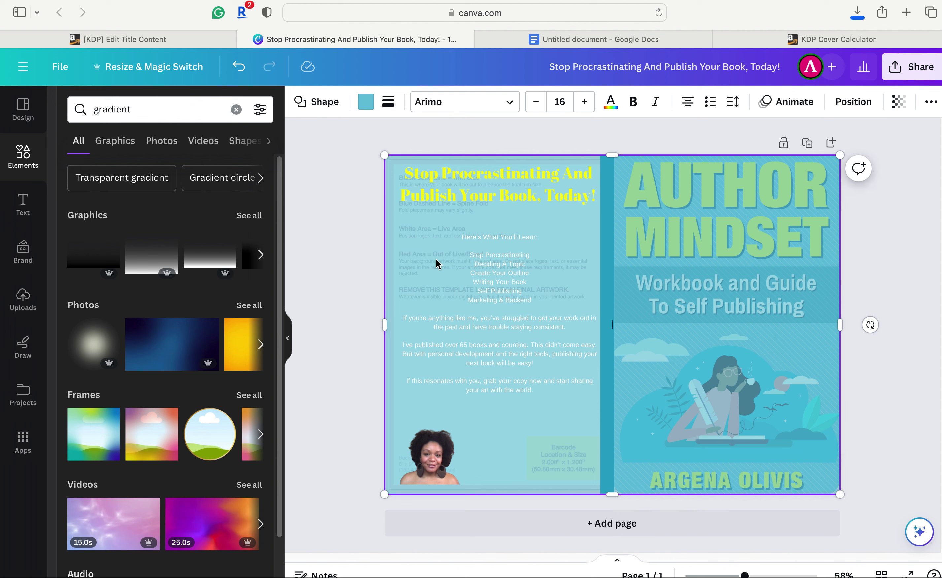
# Step: Make the full-spread background shape almost fully opaque
pyautogui.click(366, 107)
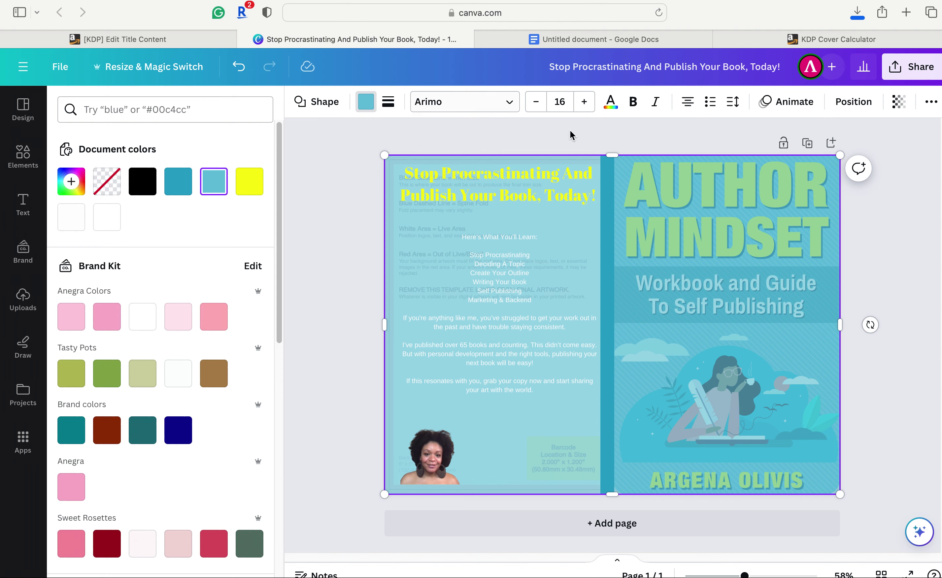
pyautogui.click(899, 101)
pyautogui.moveTo(871, 155); pyautogui.dragTo(901, 159)
pyautogui.click(888, 242)
# Step: Send the teal background backward so the AUTHOR MINDSET front cover shows above it
pyautogui.rightClick(715, 254)
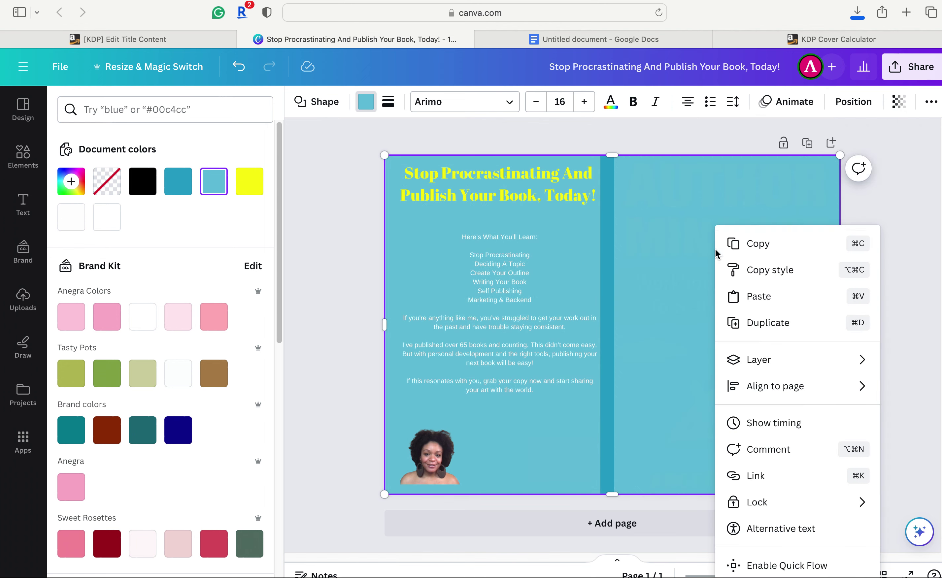
pyautogui.rightClick(672, 205)
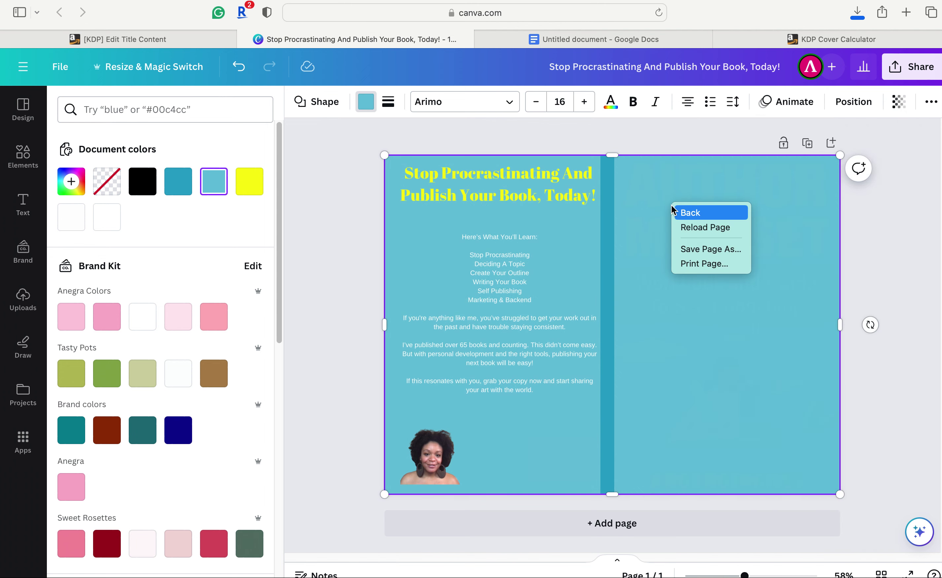
pyautogui.click(638, 274)
pyautogui.rightClick(638, 273)
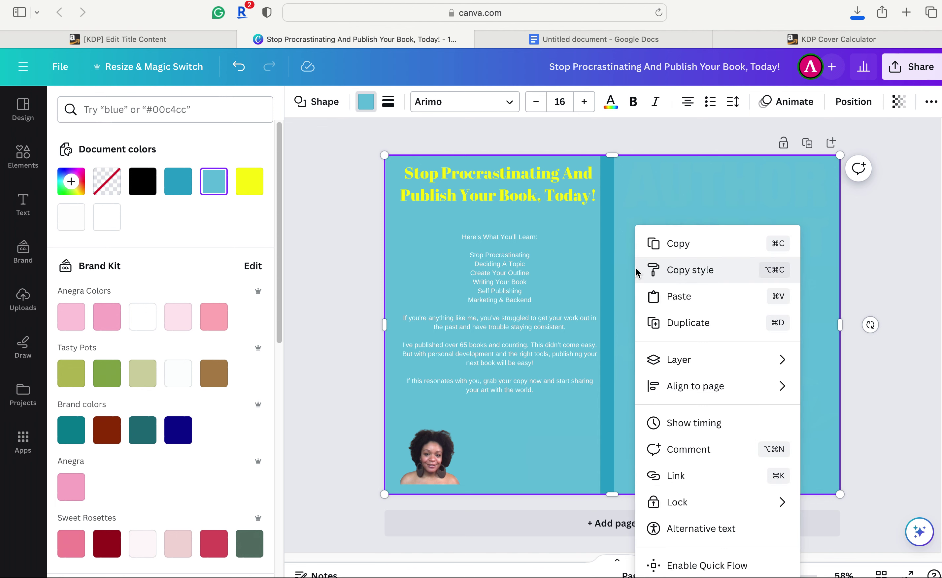
pyautogui.moveTo(748, 363)
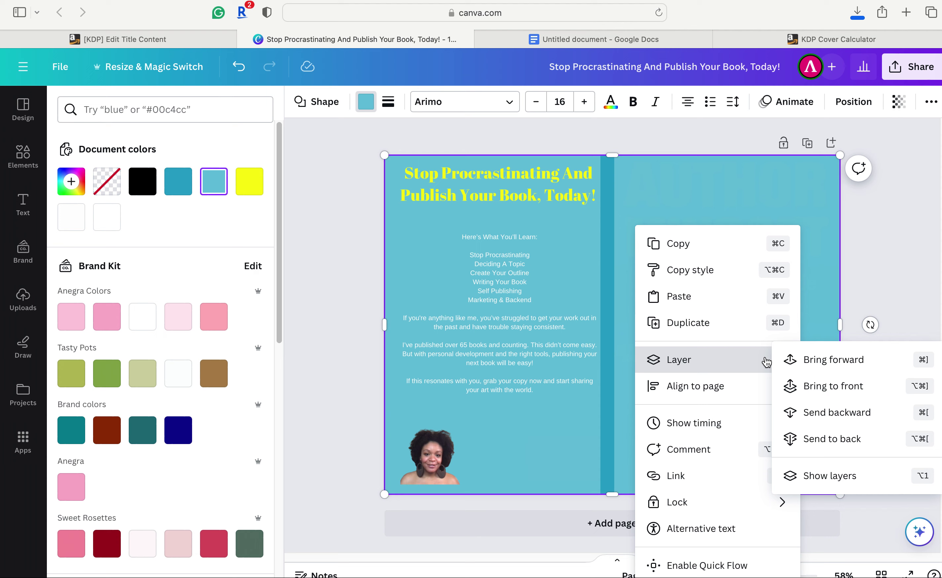
pyautogui.click(817, 413)
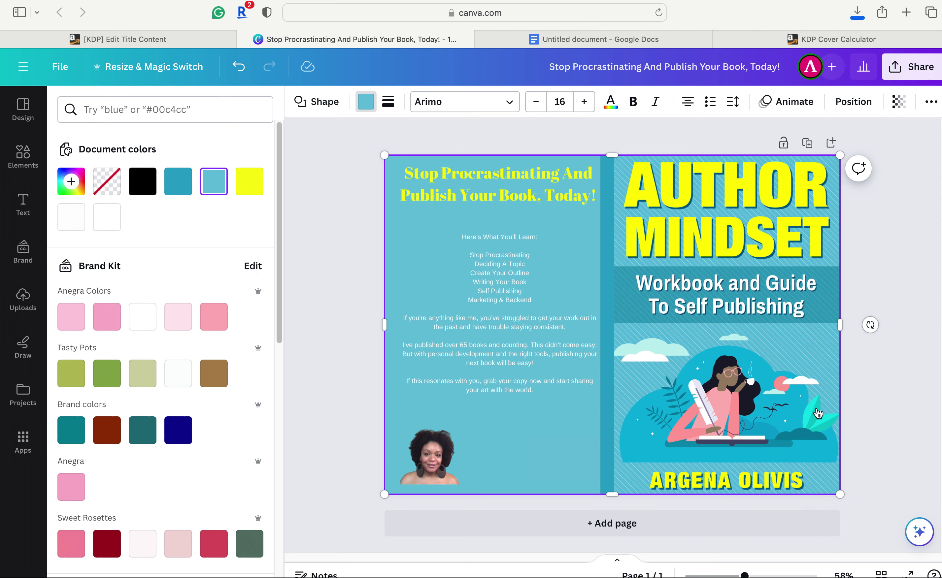
# Step: Lower the back-cover background's transparency to 26 to reveal the template guides
pyautogui.click(766, 377)
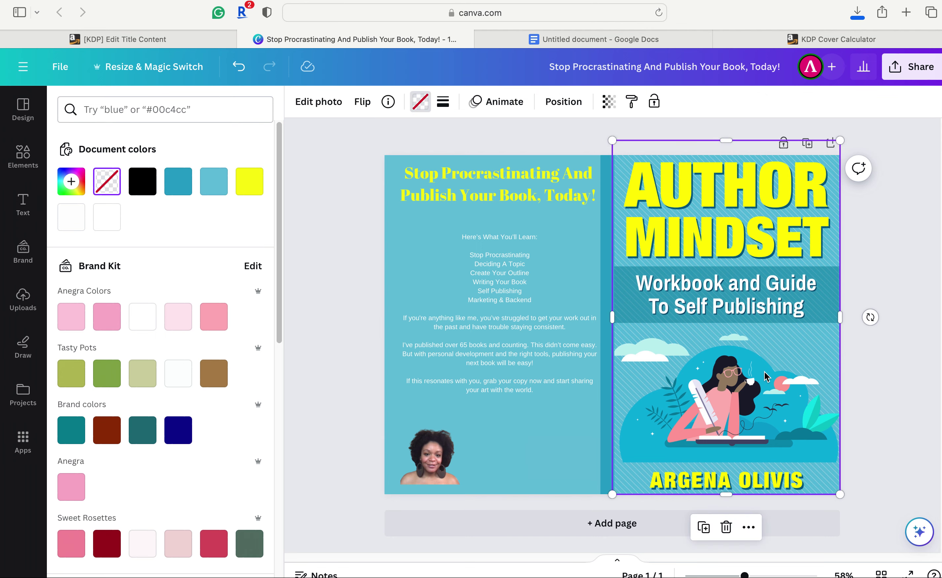
pyautogui.doubleClick(753, 351)
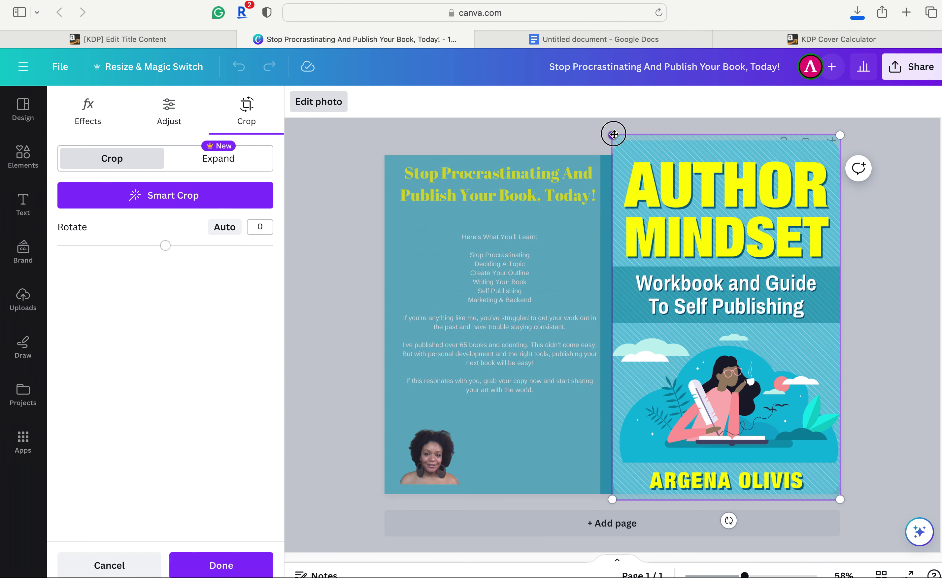
pyautogui.click(873, 230)
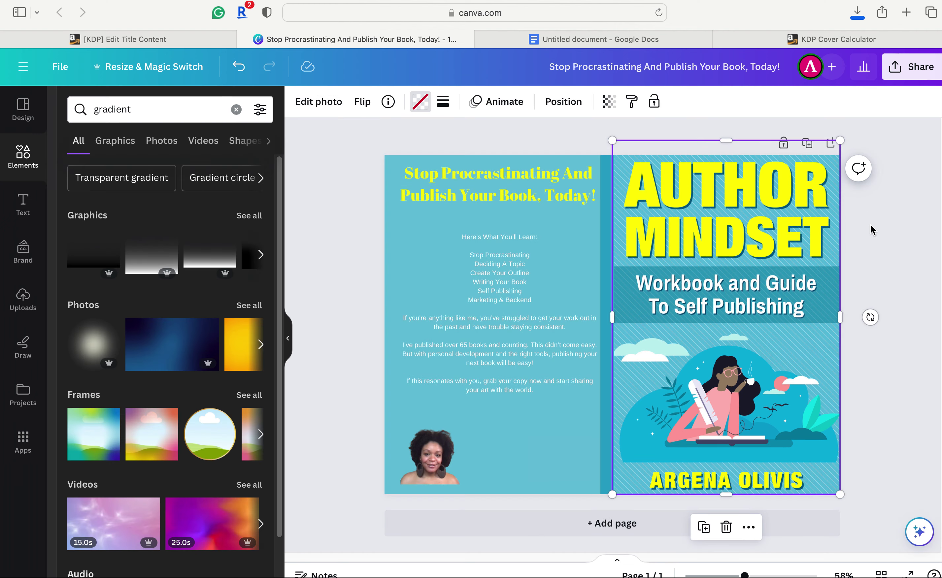
pyautogui.click(537, 238)
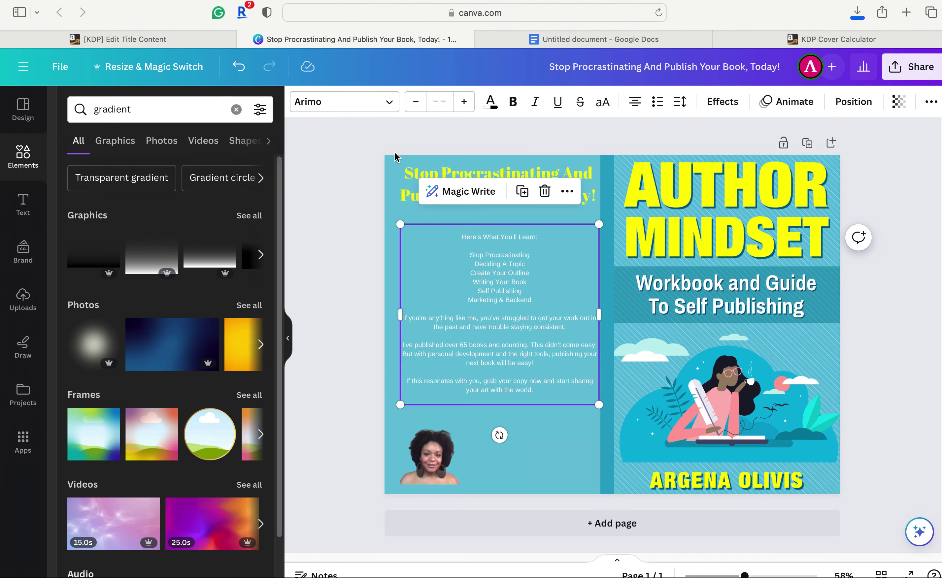
pyautogui.click(395, 155)
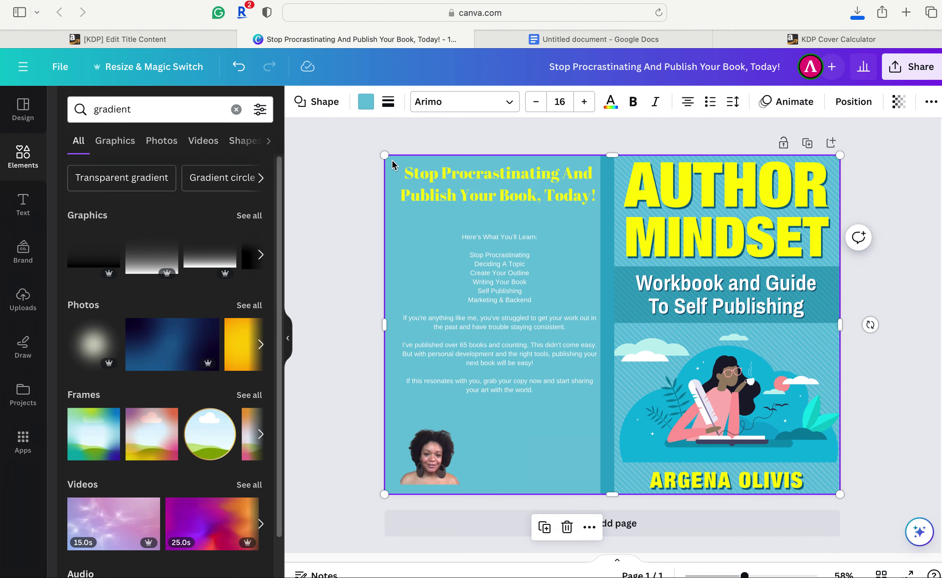
pyautogui.click(897, 102)
pyautogui.moveTo(897, 156); pyautogui.dragTo(839, 155)
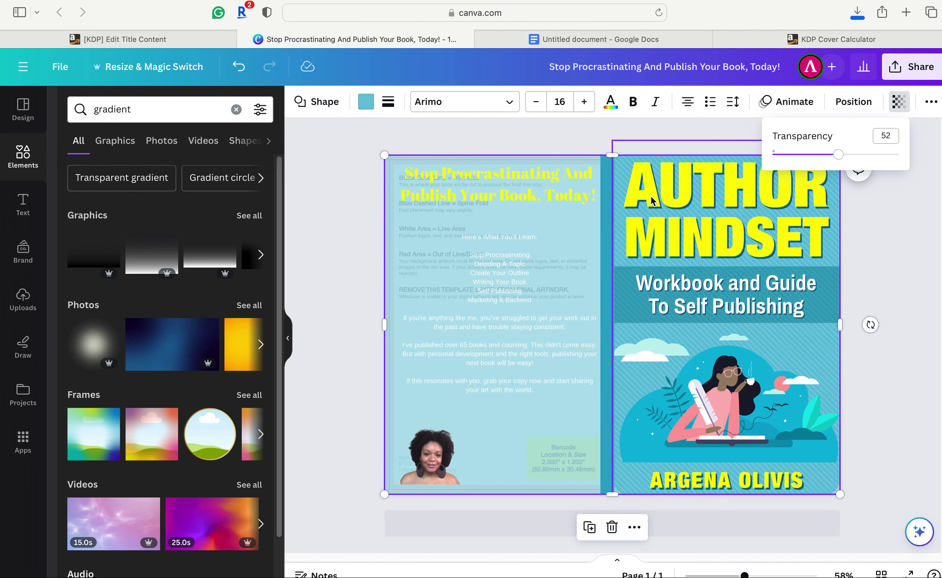
pyautogui.press('Escape')
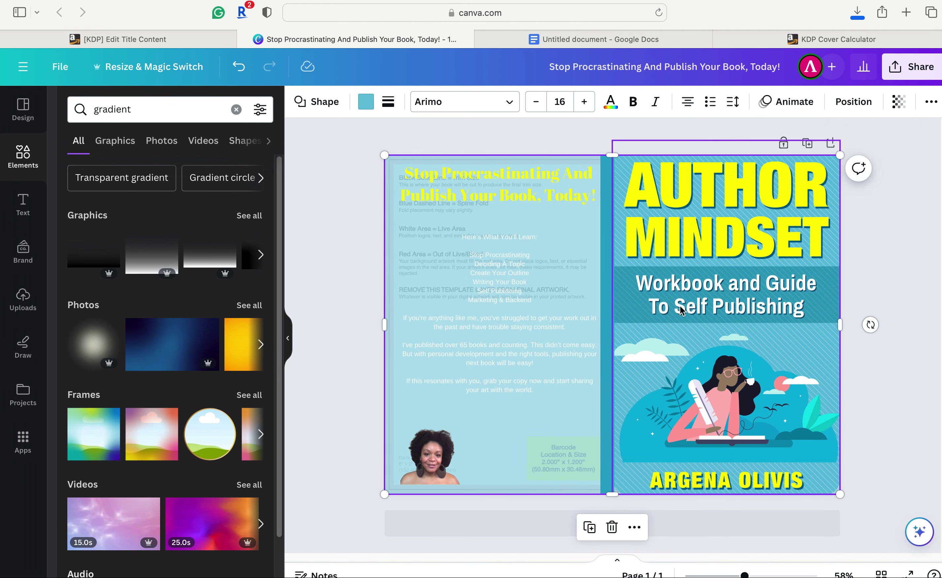
pyautogui.click(898, 102)
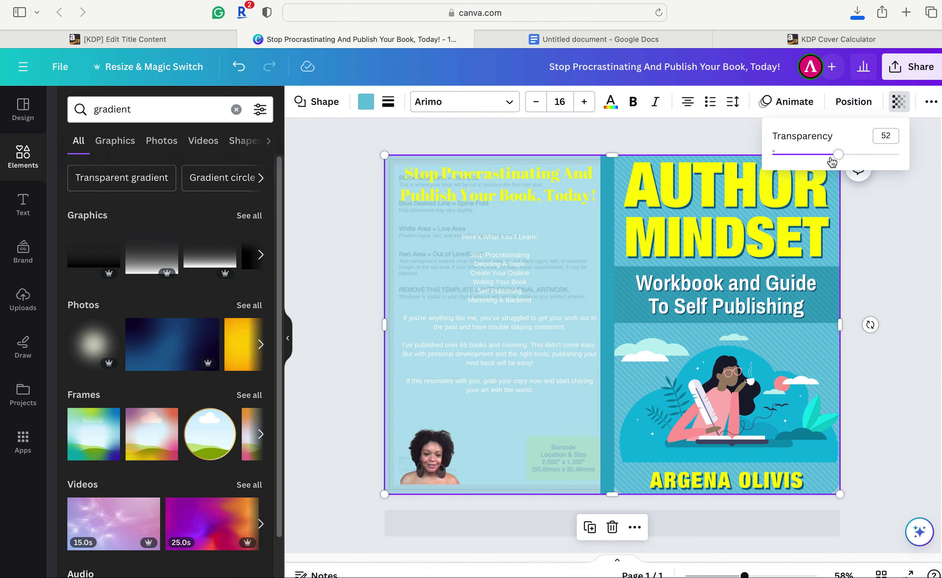
pyautogui.moveTo(839, 155); pyautogui.dragTo(808, 156)
# Step: Resize the AUTHOR MINDSET front cover image to about 5.8 x 9 in to fit the front panel
pyautogui.click(771, 306)
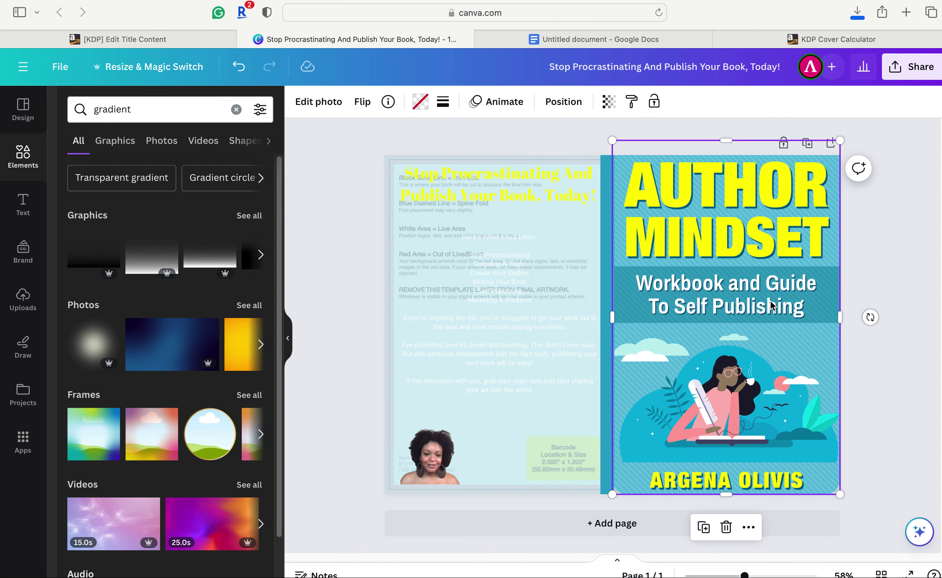
pyautogui.doubleClick(771, 304)
pyautogui.click(876, 260)
pyautogui.click(730, 229)
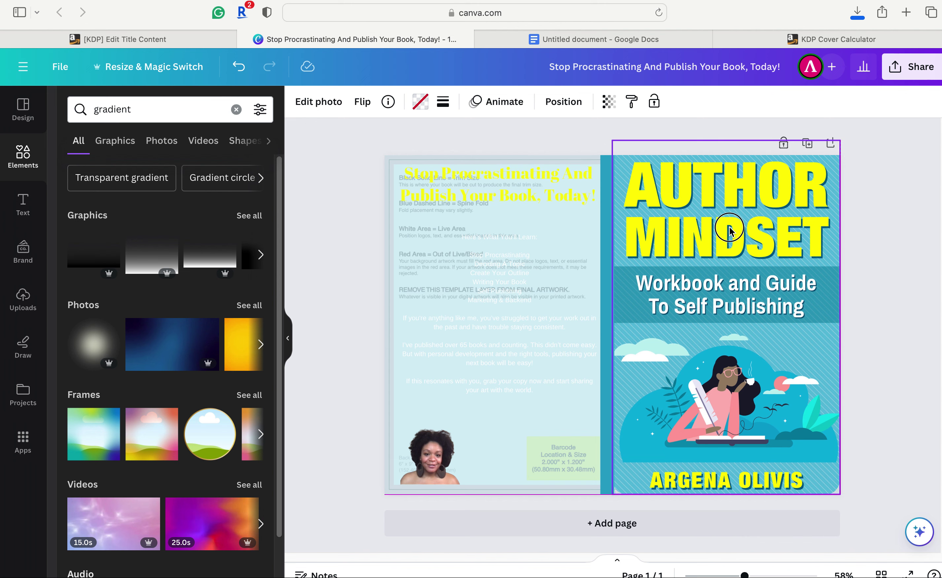
pyautogui.moveTo(840, 141); pyautogui.dragTo(831, 155)
pyautogui.click(769, 312)
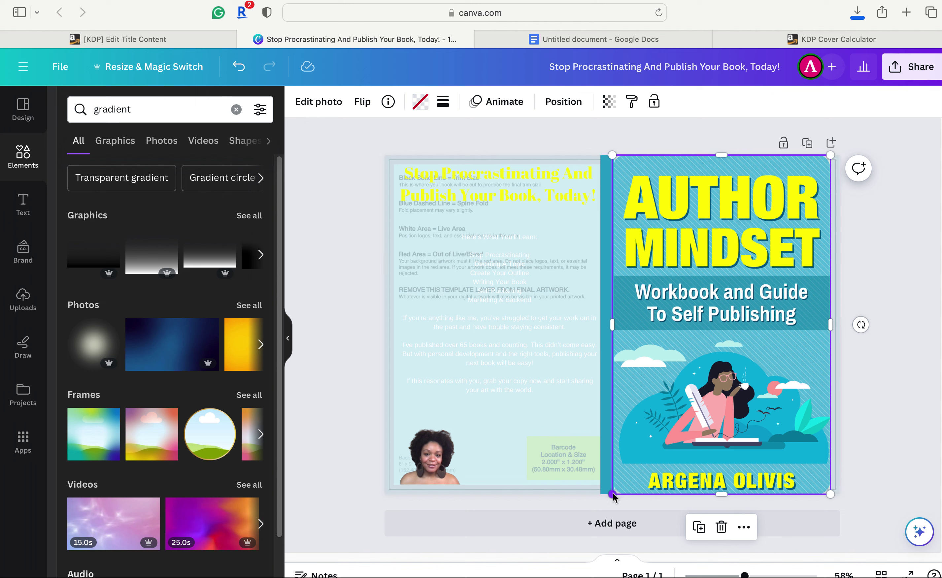
pyautogui.moveTo(612, 494); pyautogui.dragTo(613, 489)
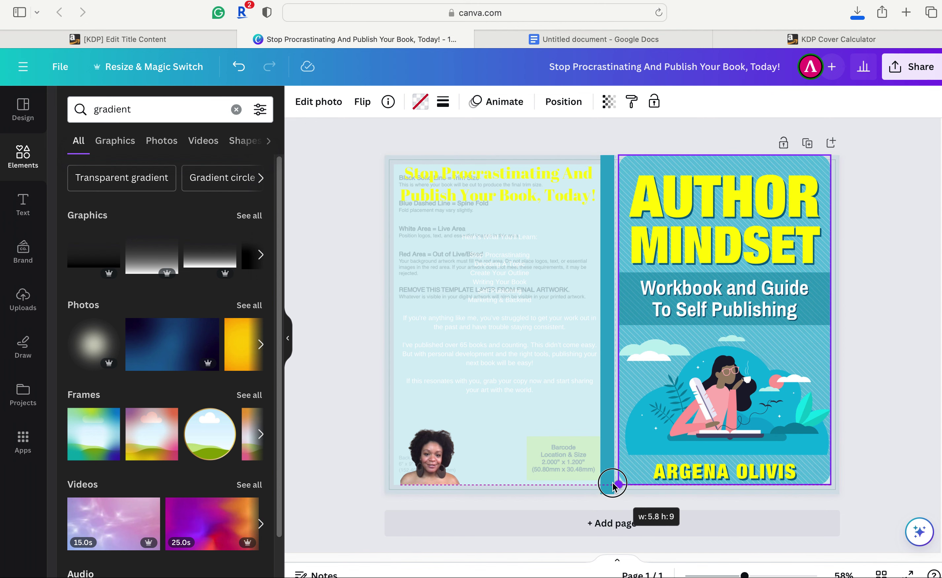
pyautogui.moveTo(612, 486); pyautogui.dragTo(613, 479)
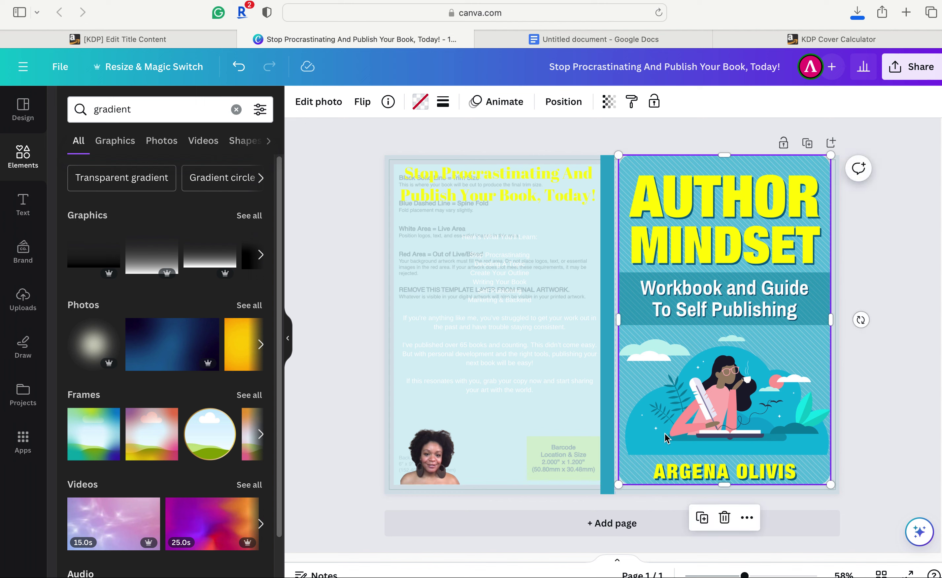
pyautogui.click(879, 470)
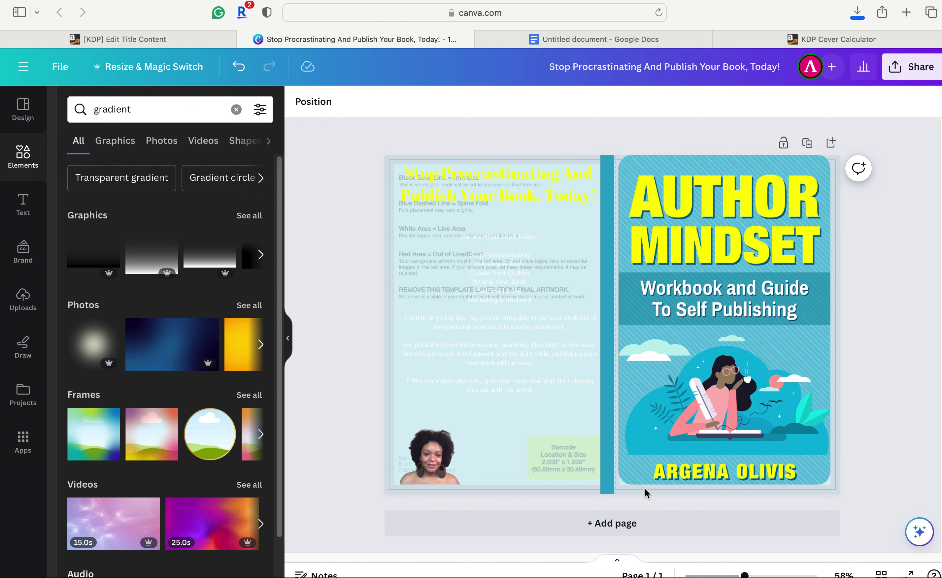
# Step: Set the back-cover background's transparency back to 100, fully opaque
pyautogui.click(808, 458)
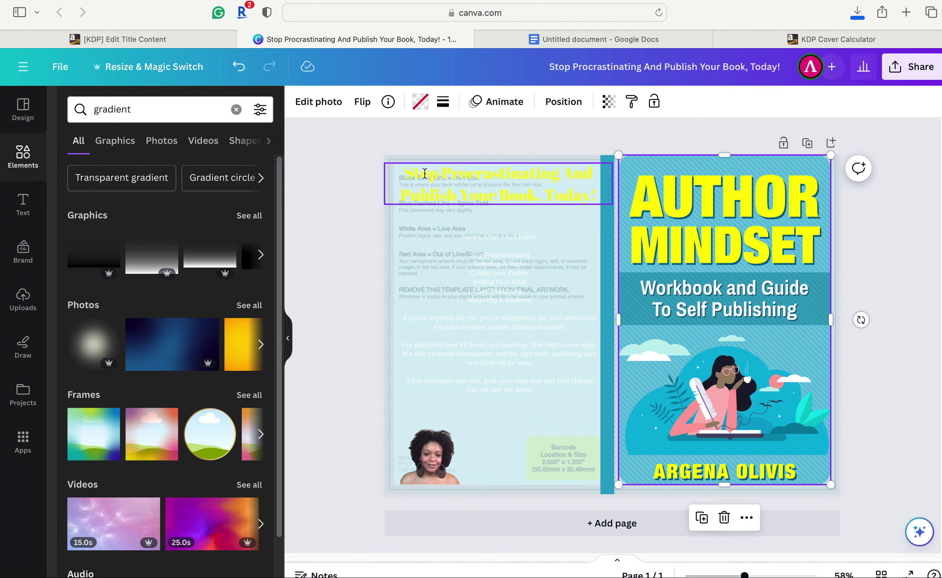
pyautogui.click(388, 162)
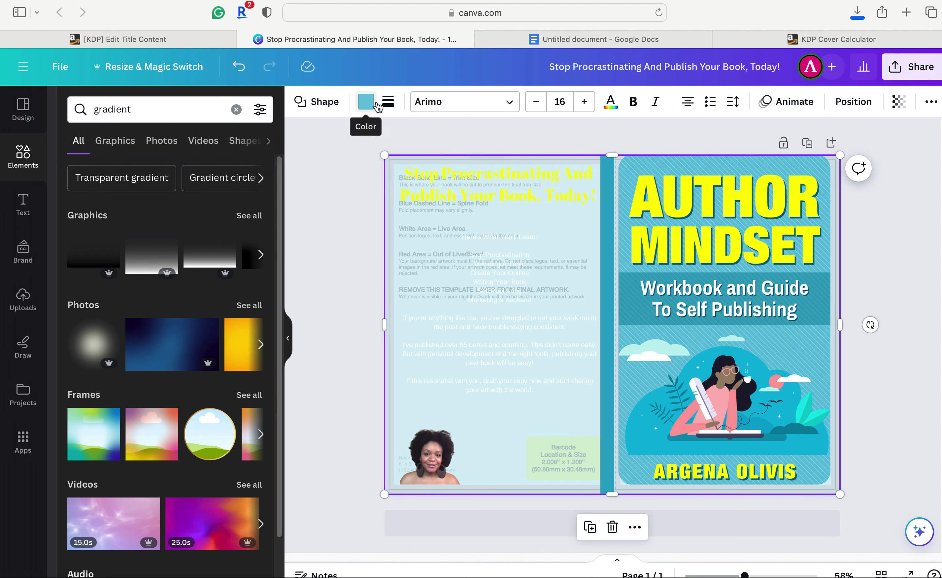
pyautogui.click(898, 102)
pyautogui.moveTo(808, 155); pyautogui.dragTo(934, 162)
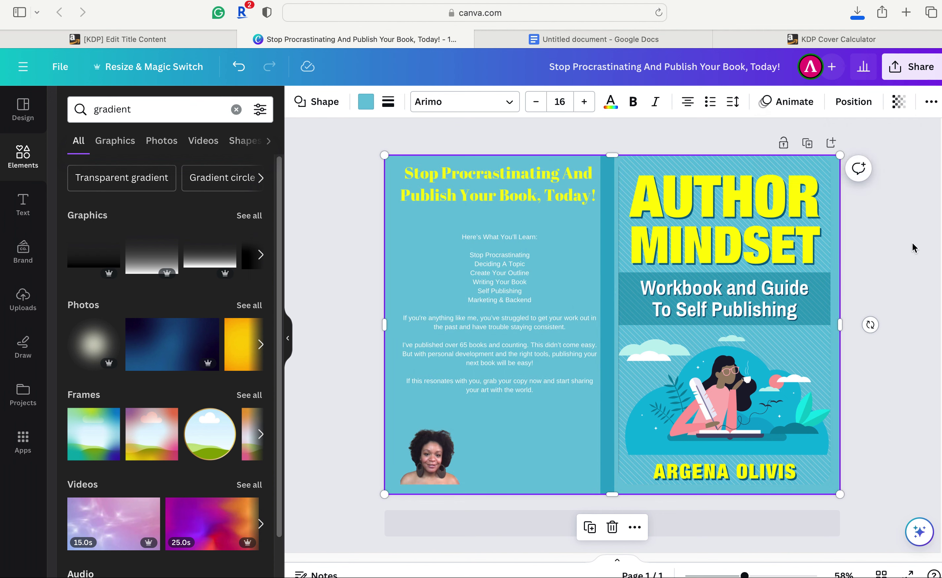
pyautogui.click(626, 258)
# Step: Widen the spine strip leftward, then bring up the KDP paperback content page
pyautogui.click(612, 248)
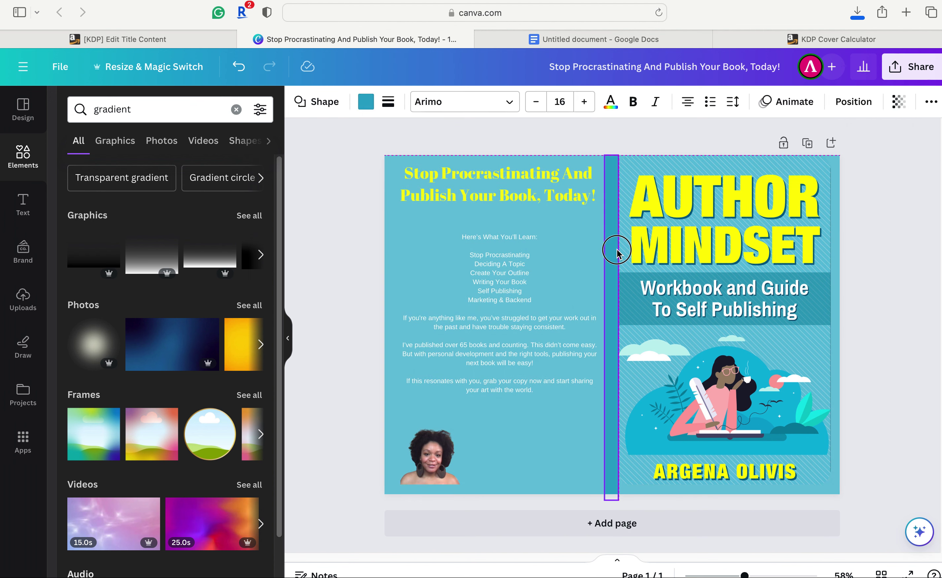
pyautogui.moveTo(606, 156); pyautogui.dragTo(602, 155)
pyautogui.click(925, 242)
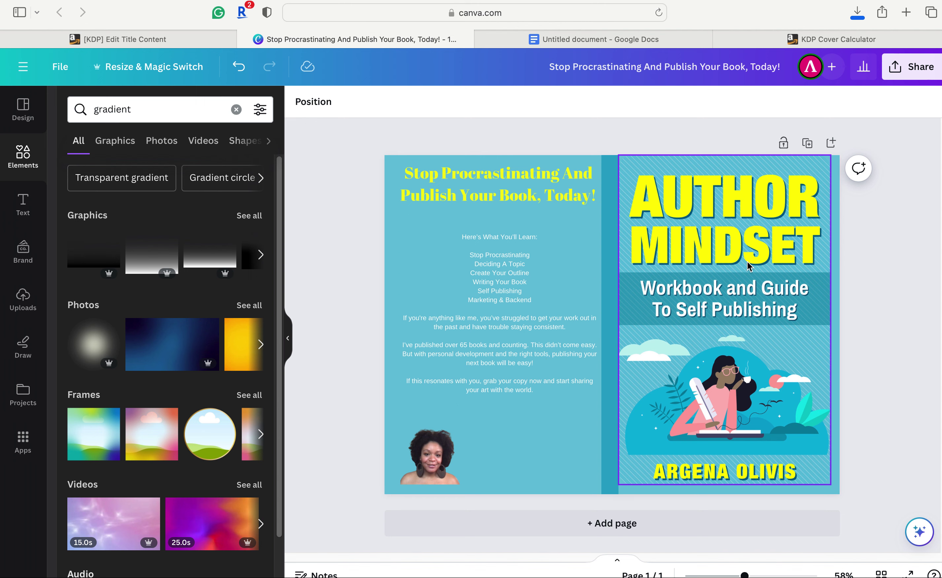
pyautogui.click(918, 70)
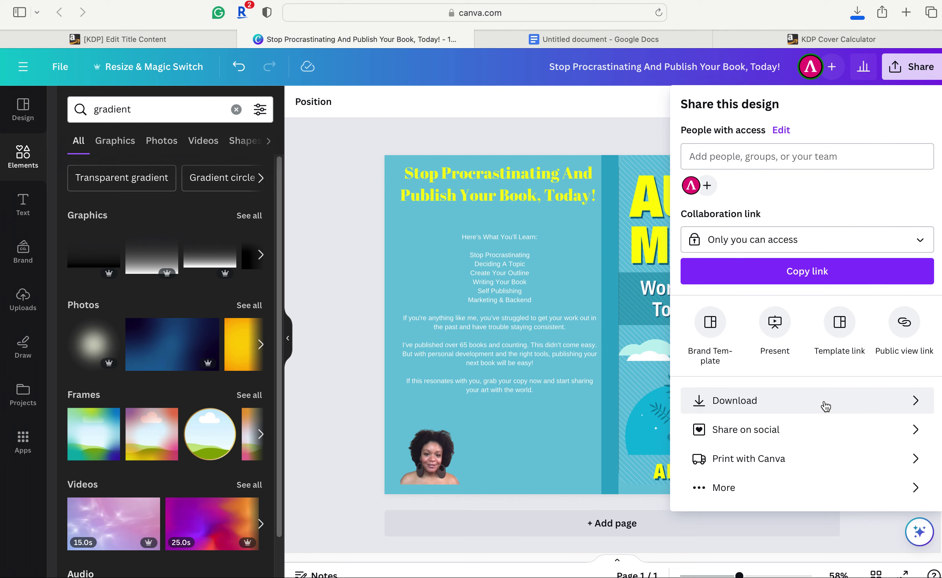
pyautogui.click(164, 44)
# Step: Check the manuscript and book cover uploads and the Cover Calculator dimensions, then return to Canva
pyautogui.scroll(-15, 622, 312)
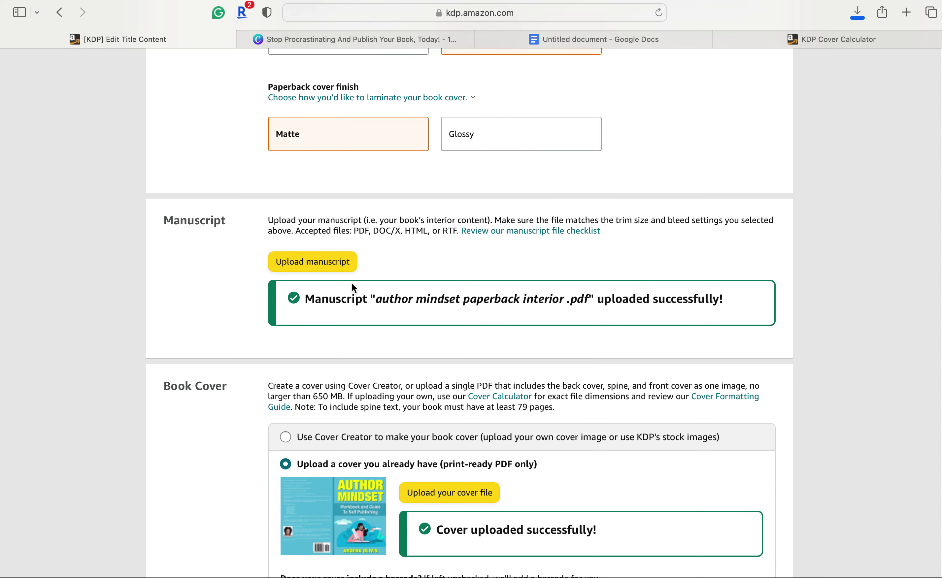
pyautogui.scroll(-3, 348, 315)
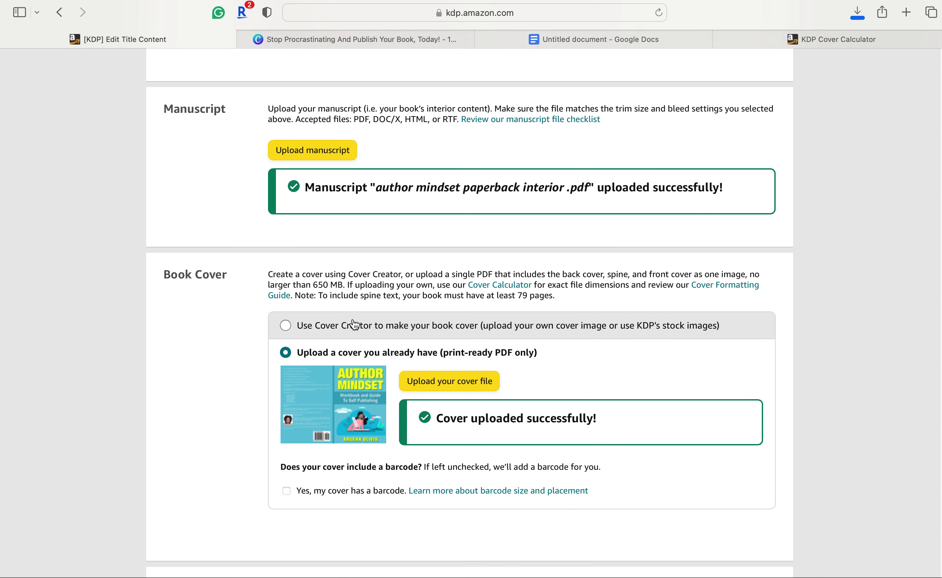
pyautogui.scroll(1, 354, 294)
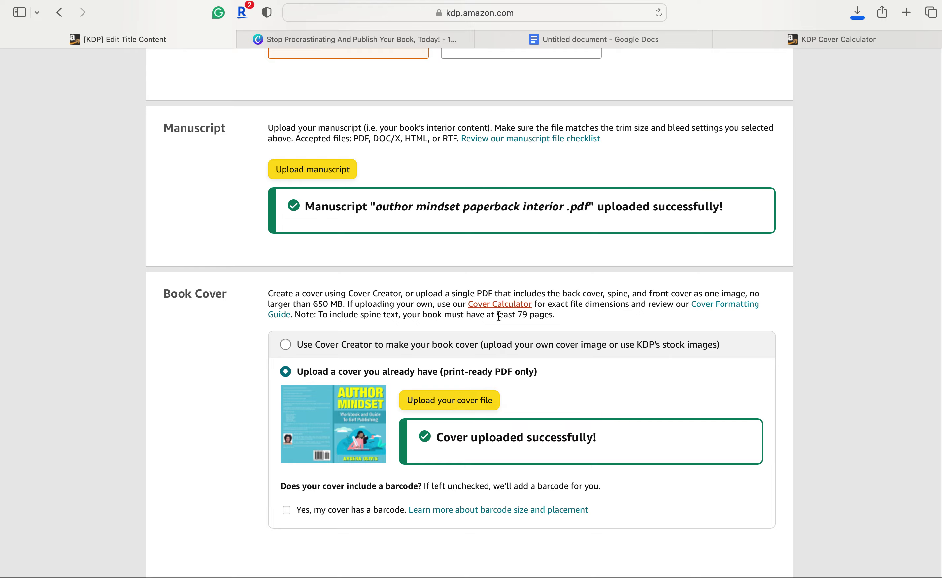
pyautogui.scroll(20, 507, 327)
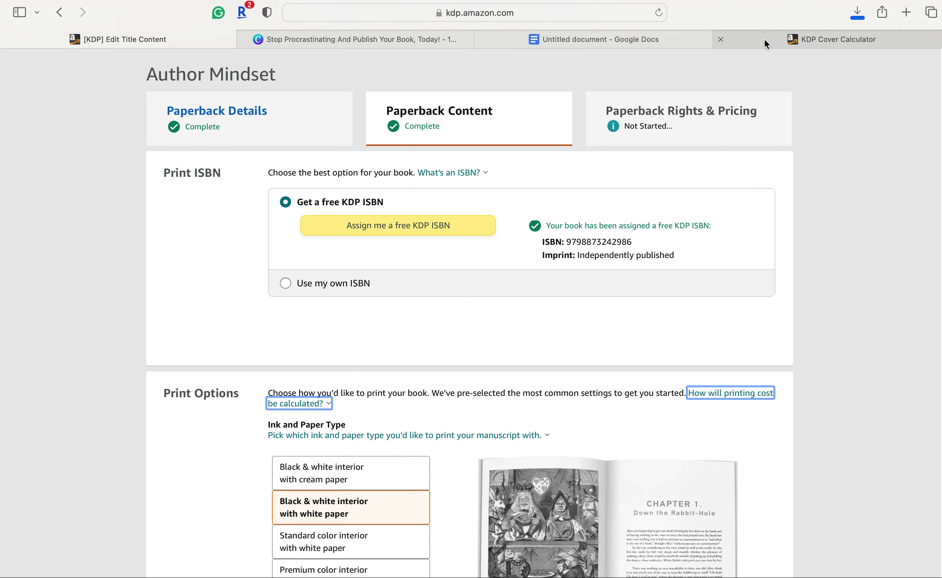
pyautogui.click(765, 39)
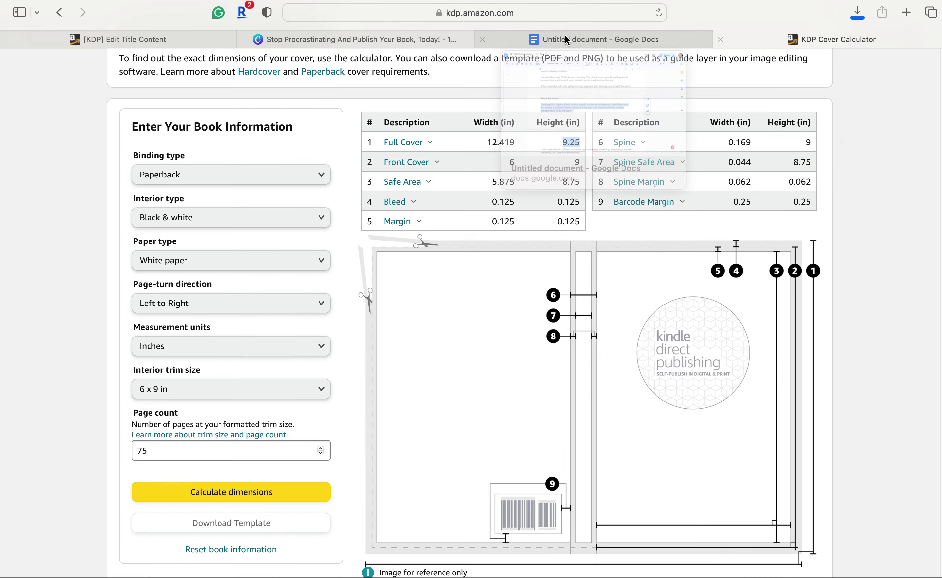
pyautogui.click(384, 37)
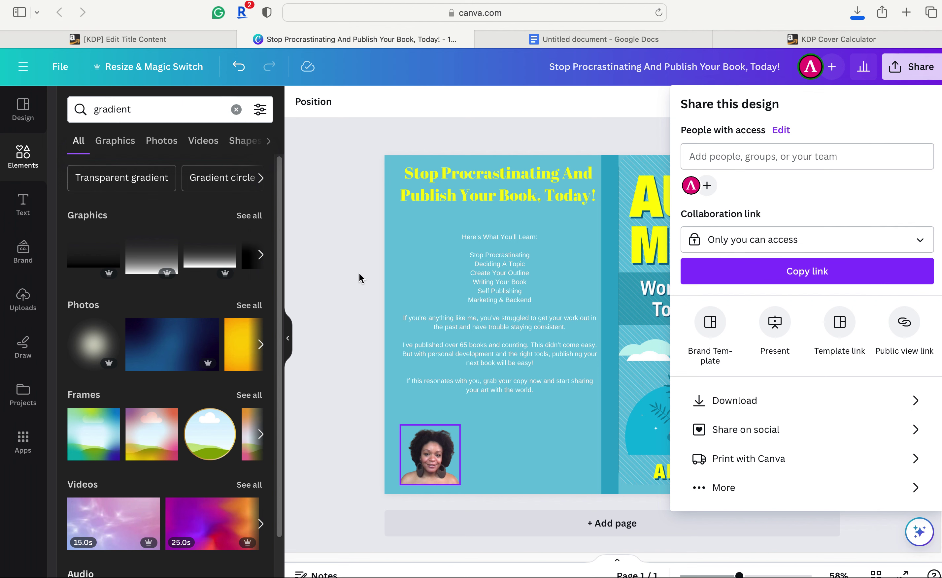
# Step: Dismiss the Share this design panel to view the full wraparound cover spread
pyautogui.click(353, 192)
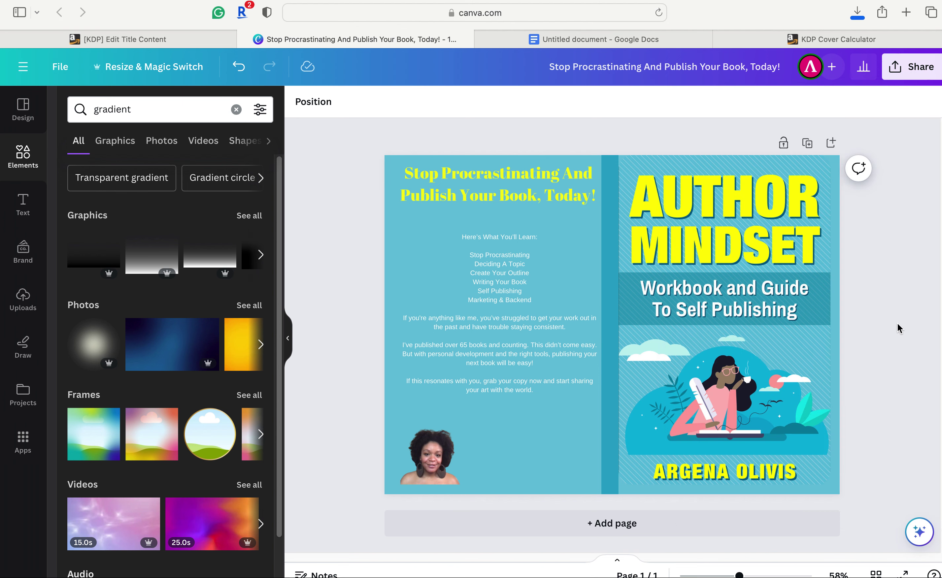